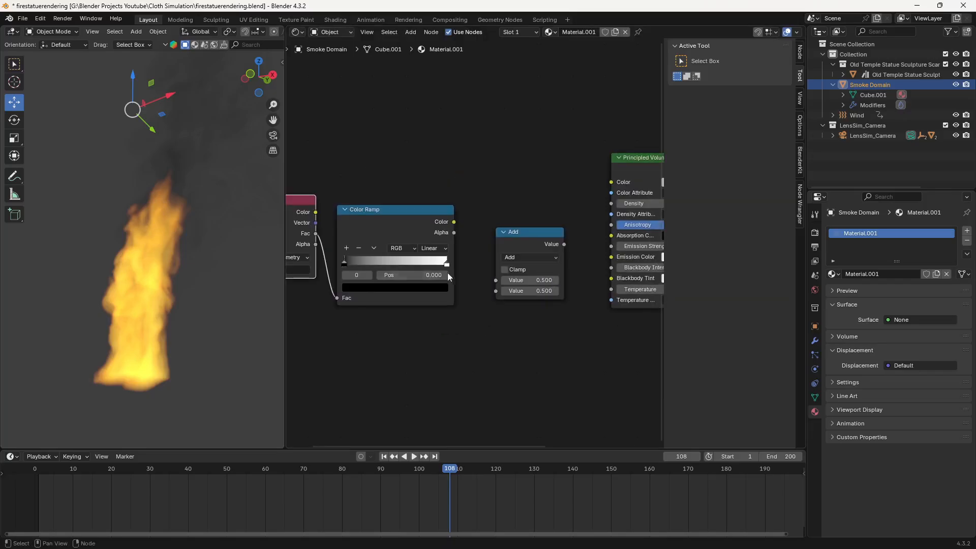
# - Link the Color Ramp's colour output to the math node, using the heat attribute as source and Multiply as operation
pyautogui.moveTo(452, 222); pyautogui.dragTo(549, 257)
pyautogui.moveTo(185, 325); pyautogui.dragTo(111, 329, button='middle')
pyautogui.doubleClick(381, 275)
pyautogui.write('heat')
pyautogui.click(515, 263)
pyautogui.click(503, 309)
# - Add a stop to the Color Ramp and reposition the stops into a narrow white band between black areas
pyautogui.moveTo(414, 343); pyautogui.dragTo(356, 325, button='middle')
pyautogui.scroll(3, 159, 356)
pyautogui.moveTo(381, 270); pyautogui.dragTo(408, 272)
pyautogui.moveTo(482, 271); pyautogui.dragTo(392, 272)
pyautogui.click(383, 254)
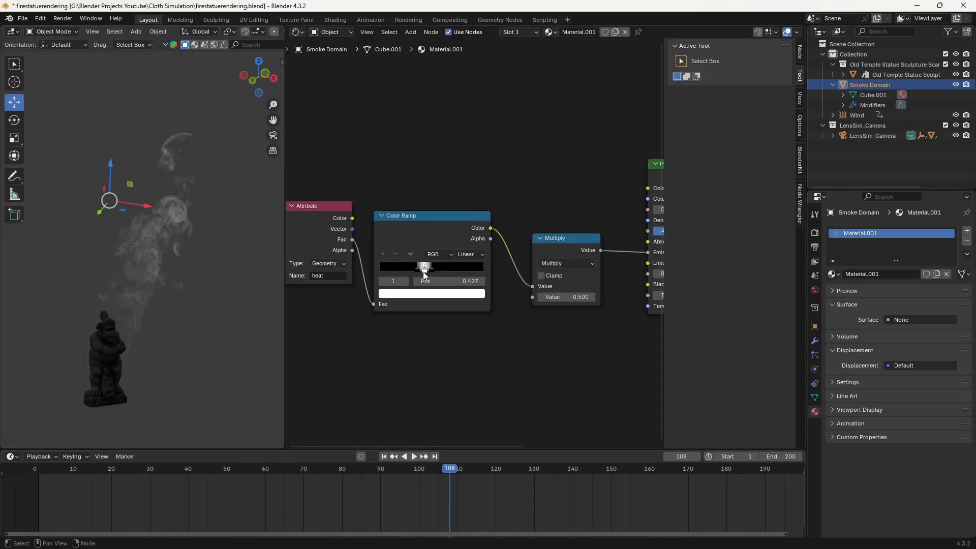
pyautogui.scroll(5, 424, 277)
pyautogui.moveTo(356, 356); pyautogui.dragTo(465, 324, button='middle')
pyautogui.moveTo(461, 268); pyautogui.dragTo(439, 269)
# - Set the Multiply value to 12 at an earlier frame and shift the Color Ramp's first black stop to about 0.177
pyautogui.click(269, 468)
pyautogui.moveTo(566, 397); pyautogui.dragTo(356, 376, button='middle')
pyautogui.doubleClick(507, 286)
pyautogui.write('12')
pyautogui.moveTo(386, 325); pyautogui.dragTo(488, 315, button='middle')
pyautogui.moveTo(353, 258); pyautogui.dragTo(360, 258)
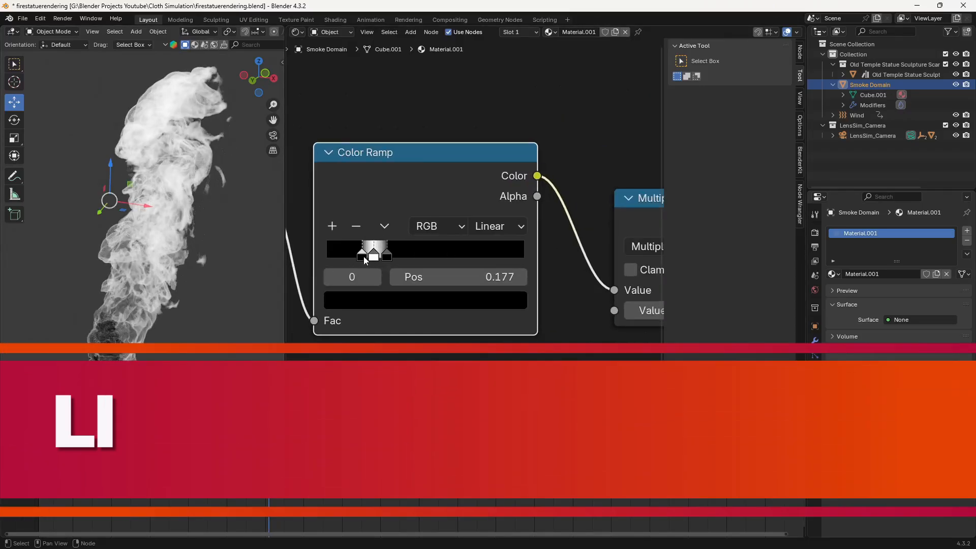
# - Adjust the strength of the flame emission, finally setting the Multiply node's value to 25
pyautogui.moveTo(559, 305); pyautogui.dragTo(472, 271, button='middle')
pyautogui.doubleClick(584, 277)
pyautogui.write('15')
pyautogui.scroll(-4, 508, 274)
pyautogui.moveTo(566, 239); pyautogui.dragTo(470, 320)
pyautogui.doubleClick(572, 274)
pyautogui.write('100')
pyautogui.doubleClick(571, 274)
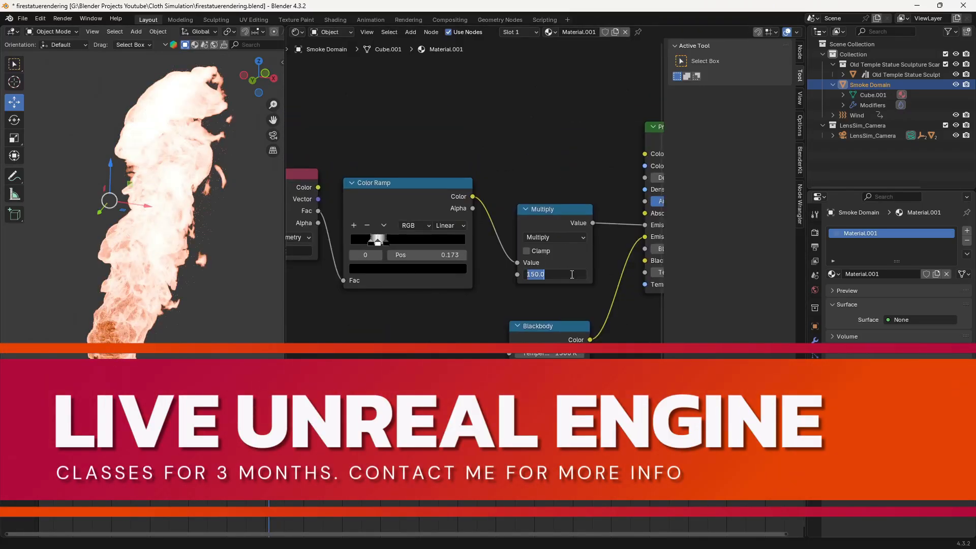
pyautogui.write('25')
# - Open the render settings, review the fire material's node tree and view the flames through the camera
pyautogui.click(814, 232)
pyautogui.scroll(-15, 897, 305)
pyautogui.moveTo(572, 284); pyautogui.dragTo(420, 294, button='middle')
pyautogui.scroll(-4, 474, 285)
pyautogui.scroll(15, 897, 305)
pyautogui.press('KP_0')
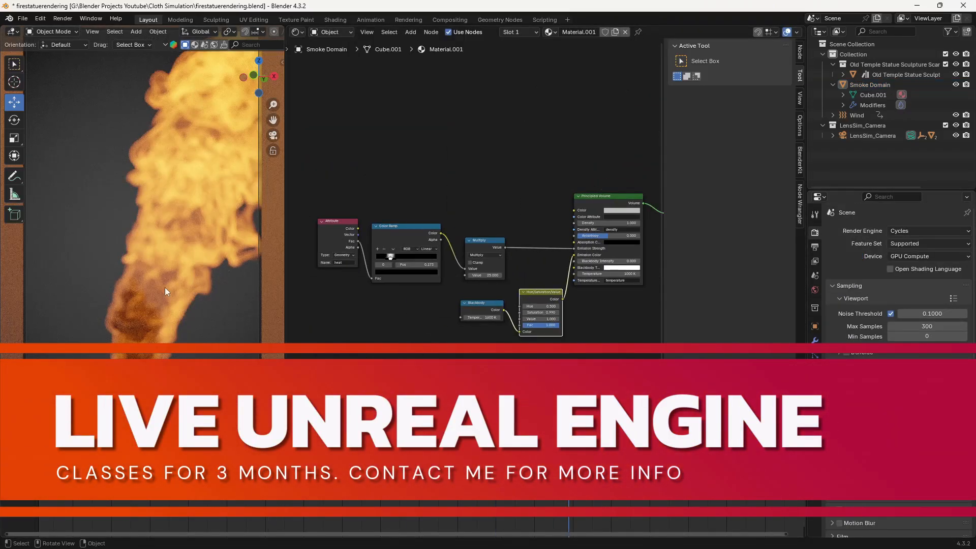
# - Select LensSim_Camera and open its properties while checking the camera view
pyautogui.click(872, 135)
pyautogui.click(815, 370)
pyautogui.press('q')
pyautogui.click(120, 300)
pyautogui.moveTo(120, 300); pyautogui.dragTo(157, 314, button='middle')
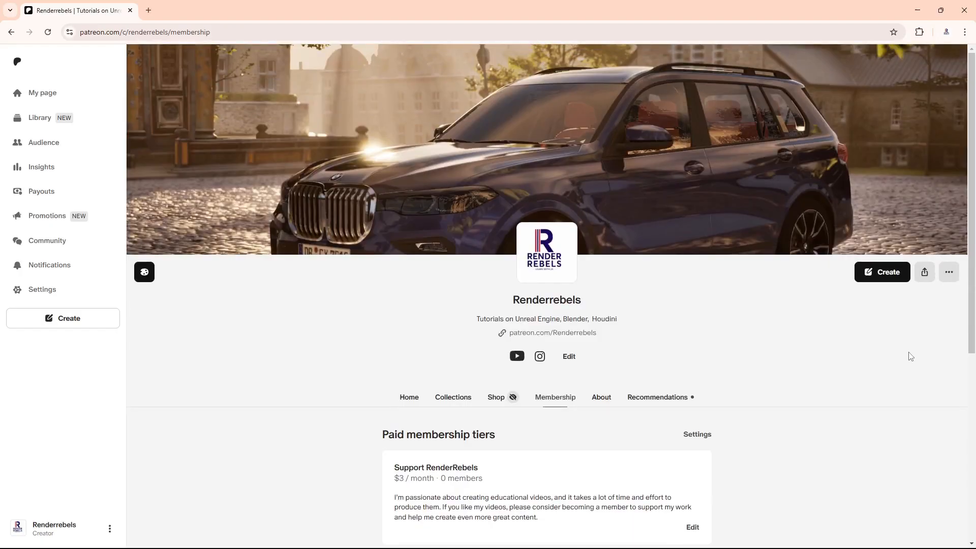
# - Switch to the browser and look through the paid membership tiers on the Renderrebels Patreon page
pyautogui.scroll(-2, 909, 356)
pyautogui.scroll(2, 910, 356)
pyautogui.scroll(-5, 909, 355)
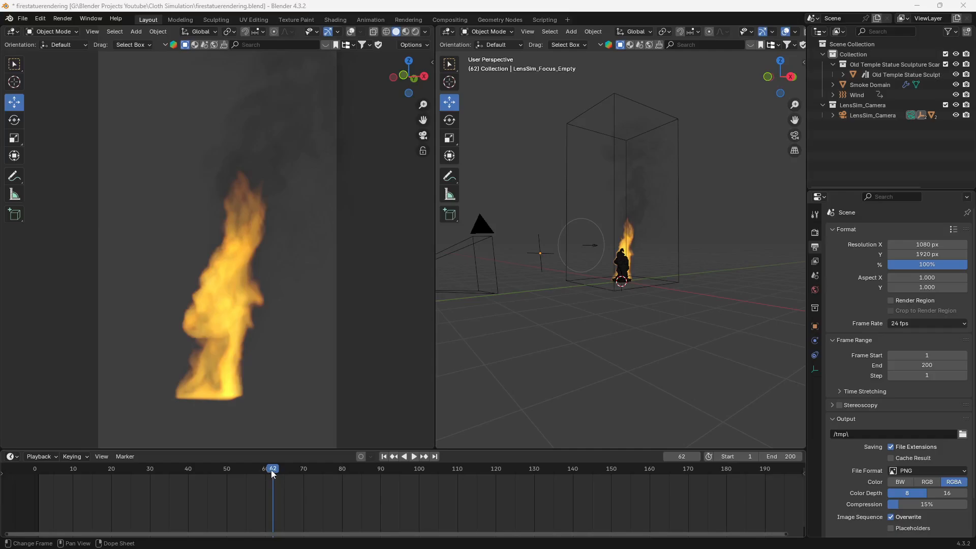
# - Play the fire simulation in Blender, scrub through the timeline and stop at frame 108
pyautogui.press('space')
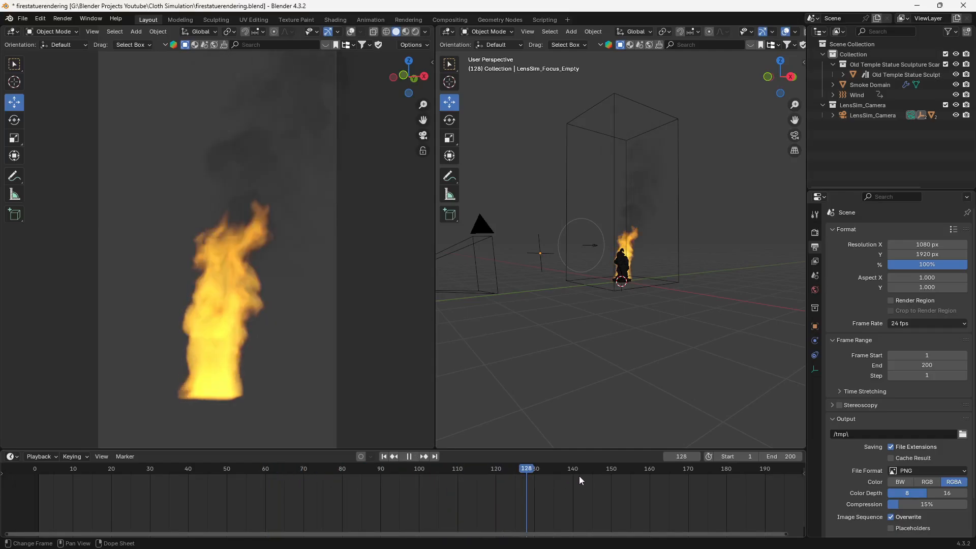
pyautogui.moveTo(682, 474); pyautogui.dragTo(130, 487)
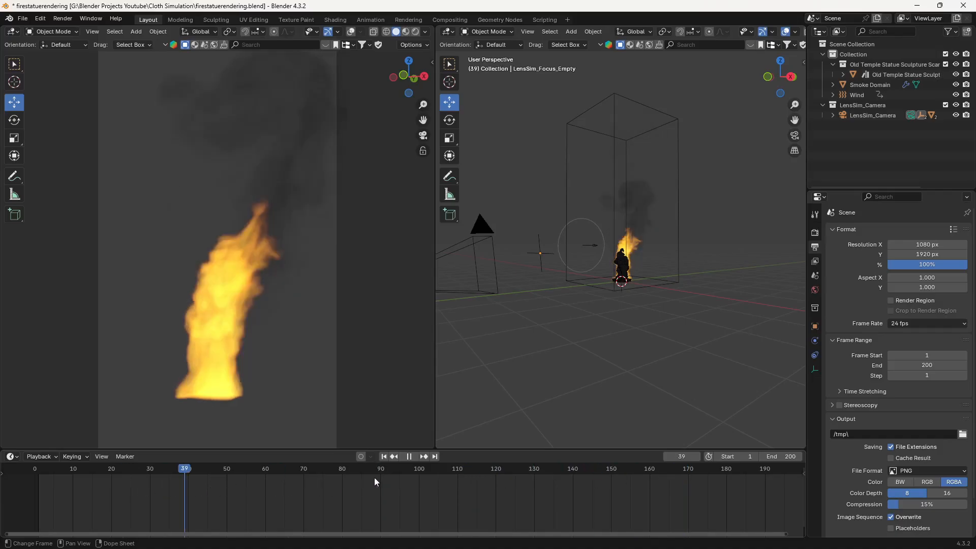
pyautogui.moveTo(411, 477); pyautogui.dragTo(450, 478)
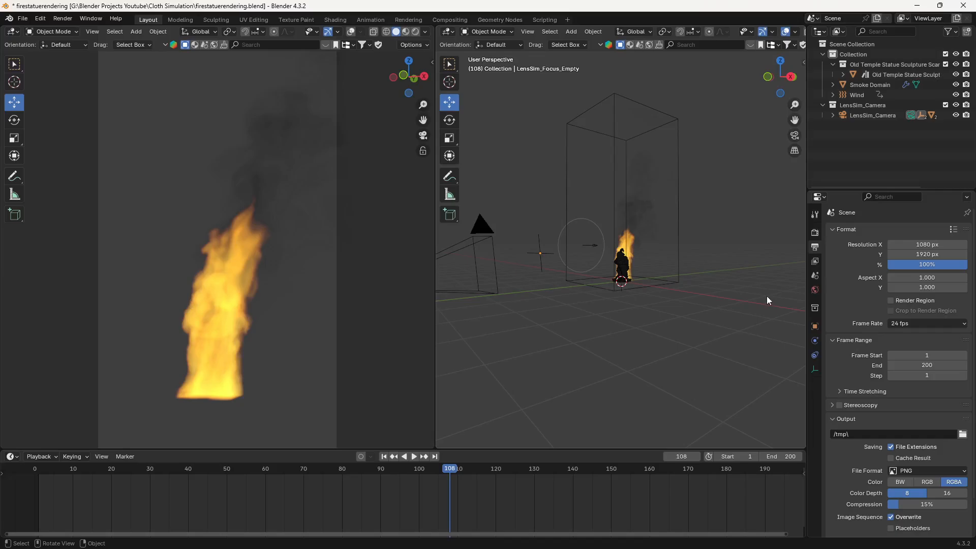
# - Choose Cycles as the render engine and set the viewport's maximum samples to 300
pyautogui.click(814, 233)
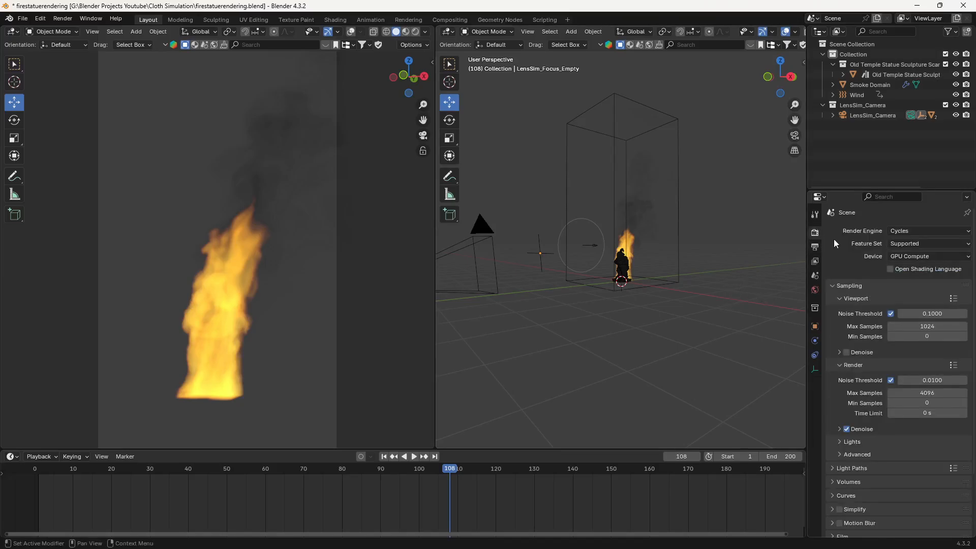
pyautogui.click(917, 230)
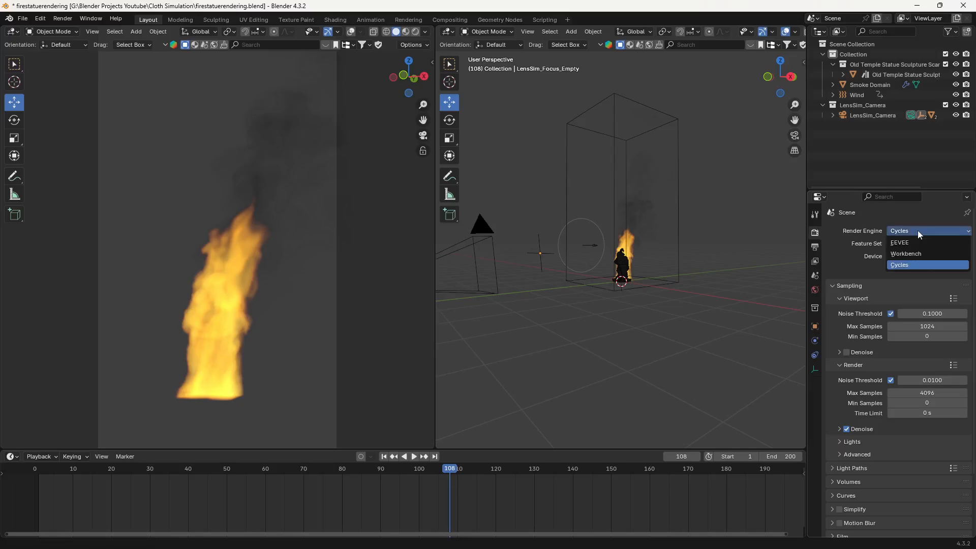
pyautogui.click(910, 265)
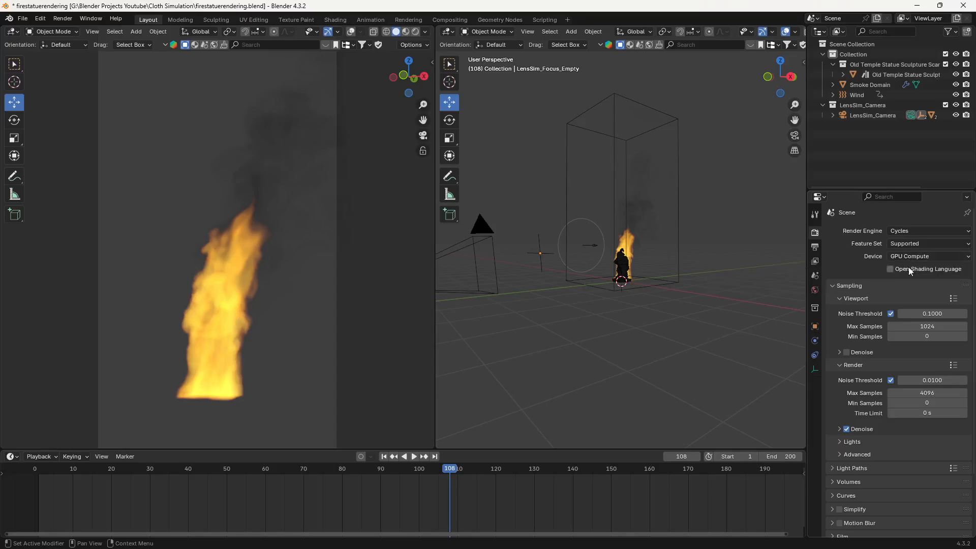
pyautogui.click(928, 326)
pyautogui.write('300')
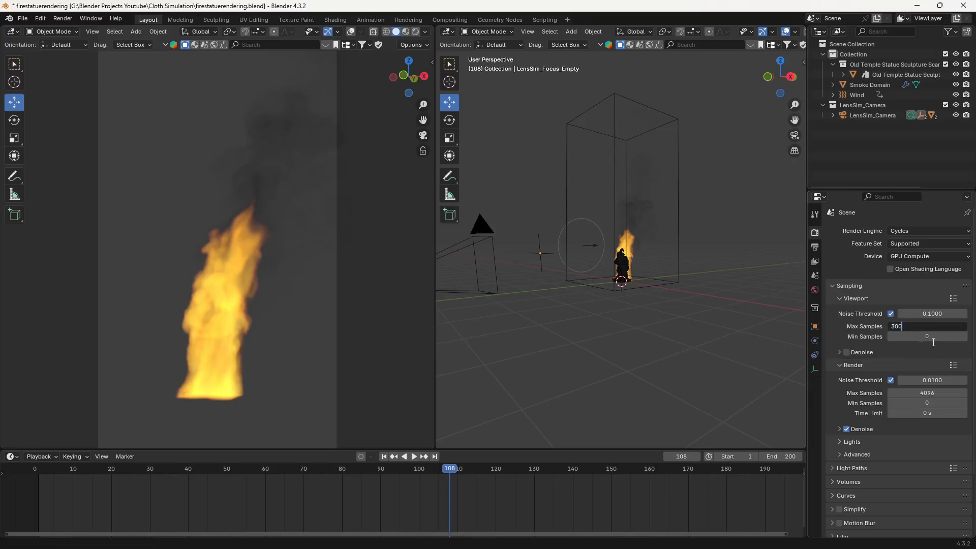
pyautogui.press('Return')
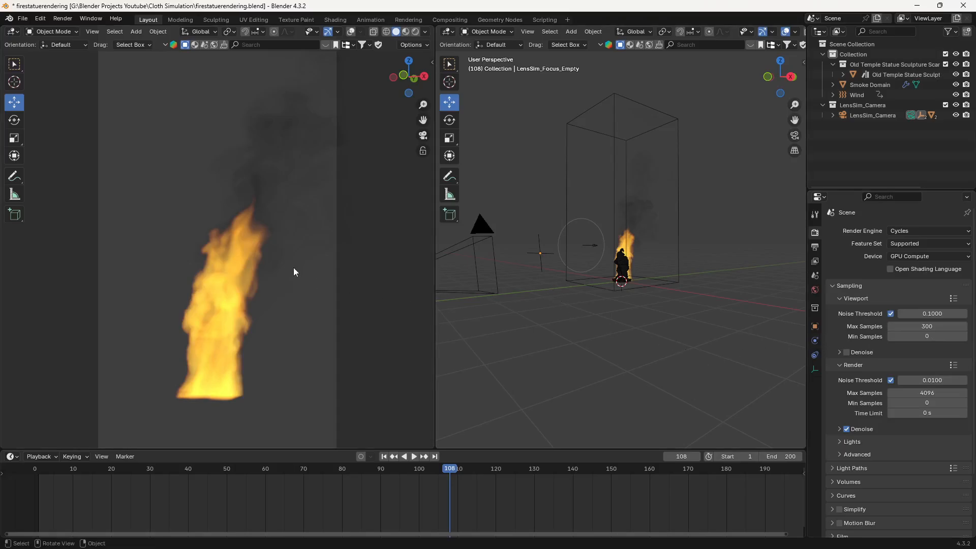
# - Preview the camera view in Rendered shading, and return it to Solid shading
pyautogui.press('z')
pyautogui.click(291, 209)
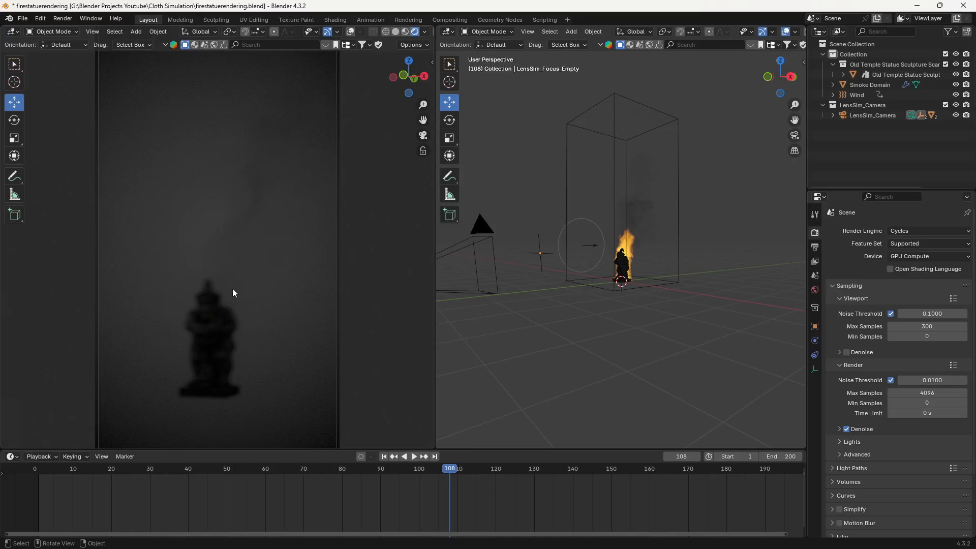
pyautogui.press('z')
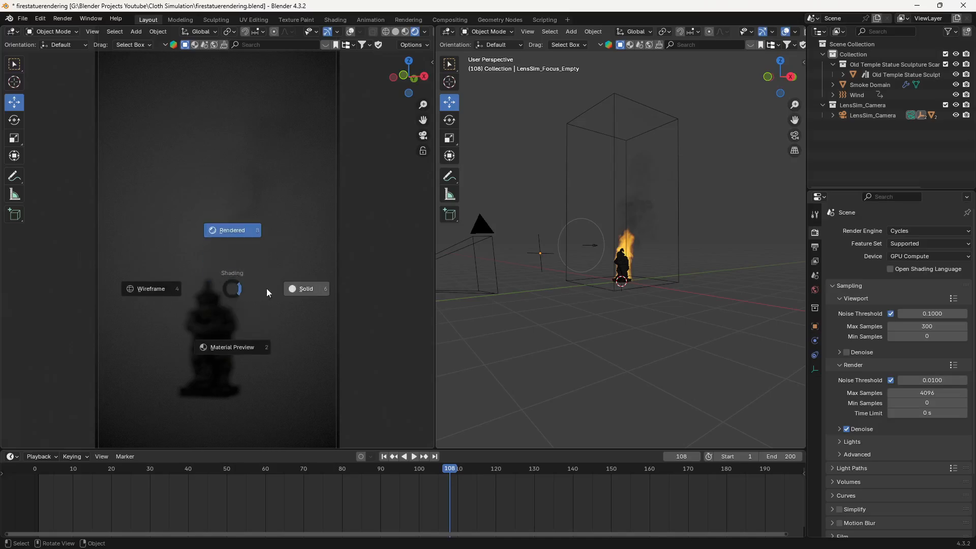
pyautogui.click(307, 289)
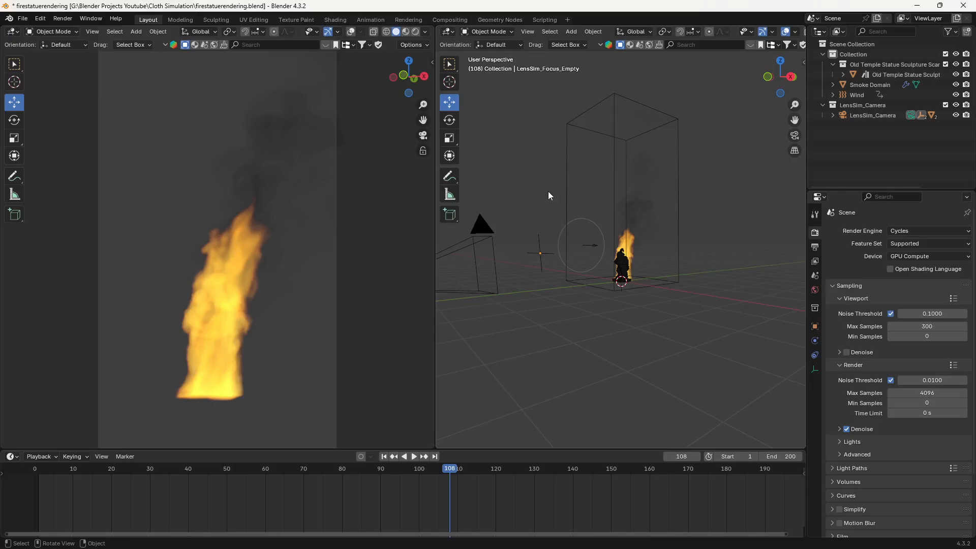
# - Change the second 3D viewport into a Shader Editor and select the Smoke Domain, keeping the shader type on Object
pyautogui.click(448, 32)
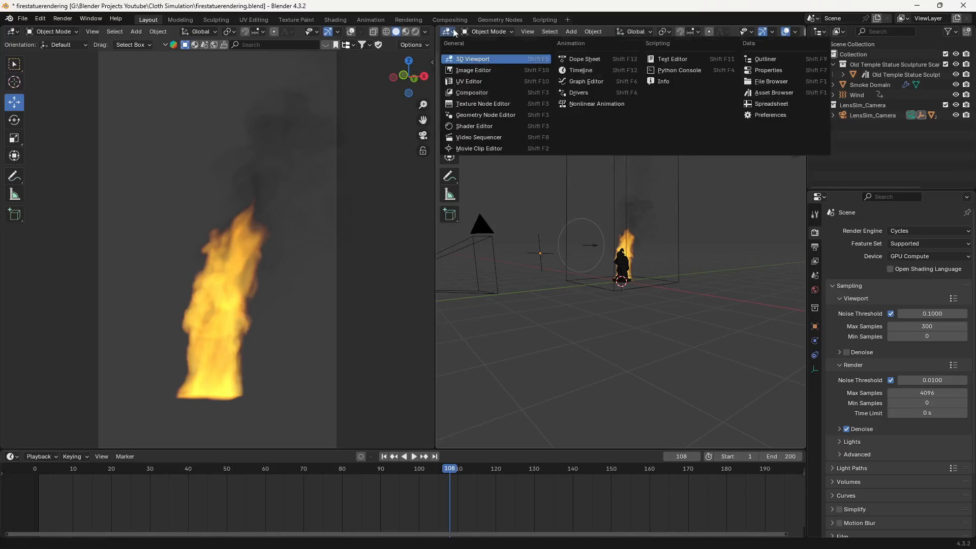
pyautogui.click(474, 126)
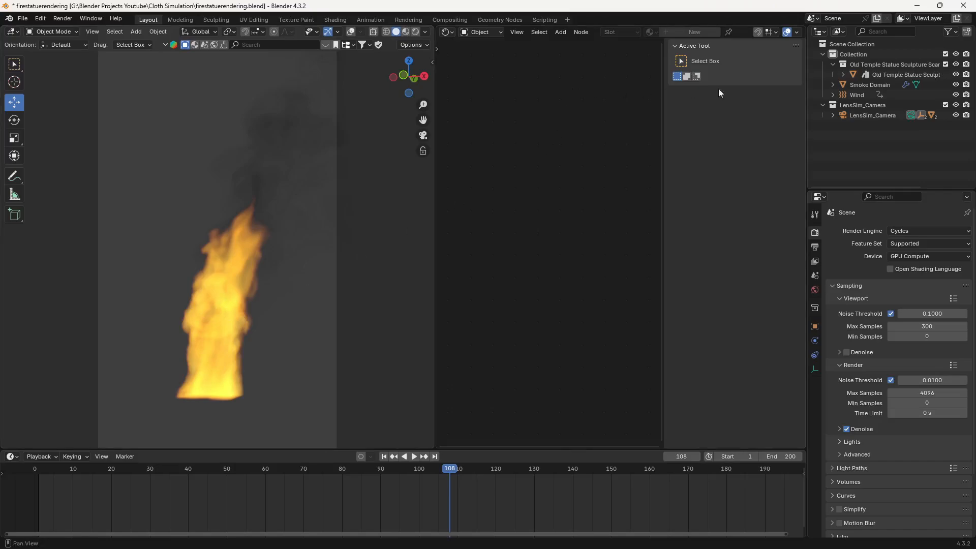
pyautogui.click(857, 86)
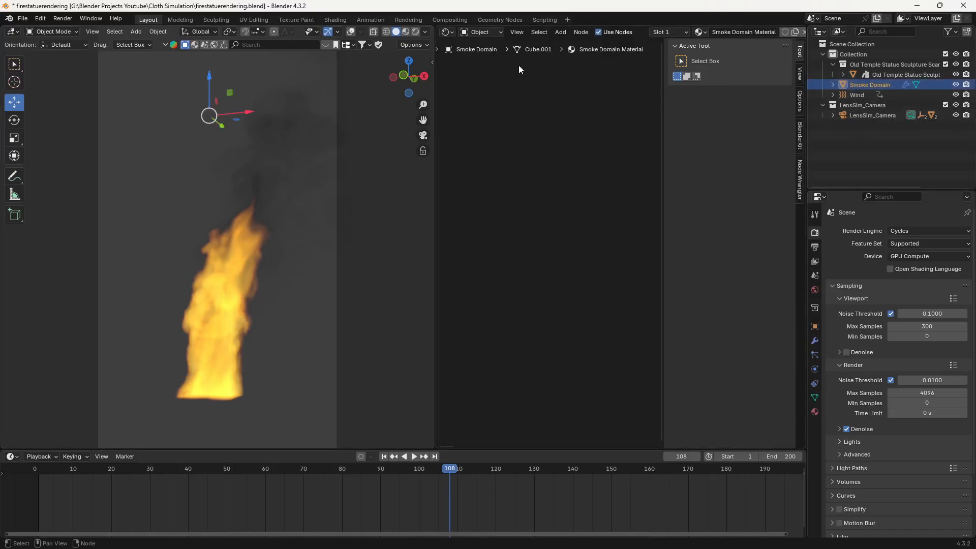
pyautogui.click(496, 33)
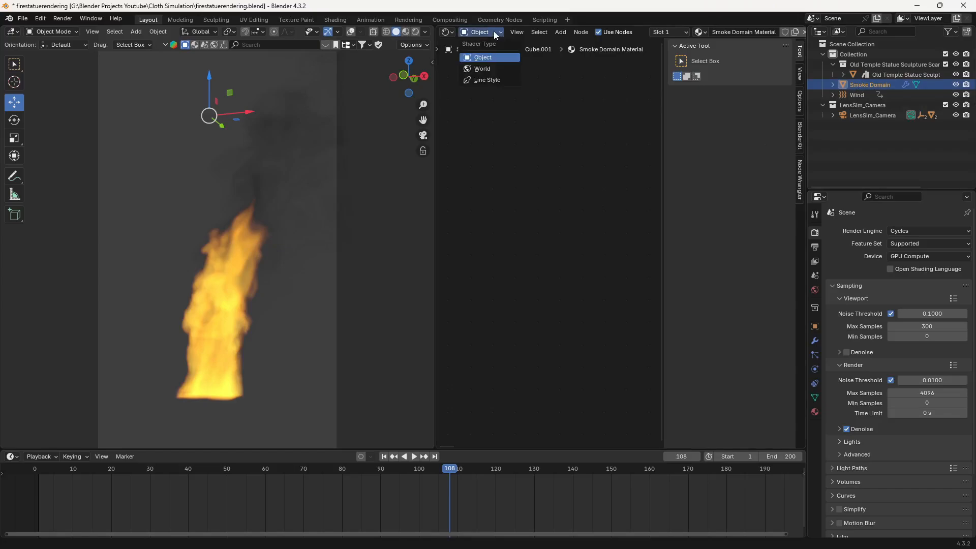
pyautogui.click(493, 32)
# - Compare the statue's material with the Smoke Domain's, expand the Smoke Domain in the outliner and show its material properties
pyautogui.click(901, 74)
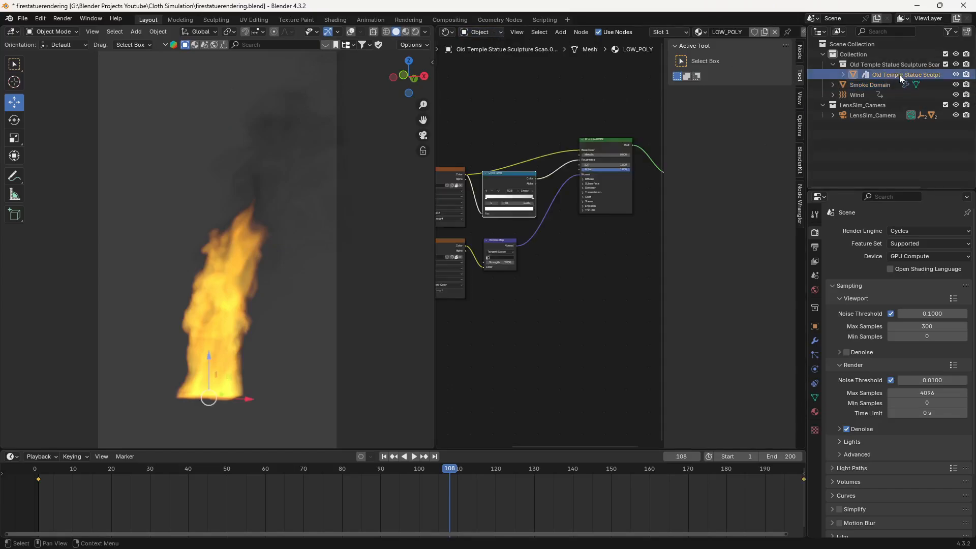
pyautogui.click(872, 85)
pyautogui.click(832, 84)
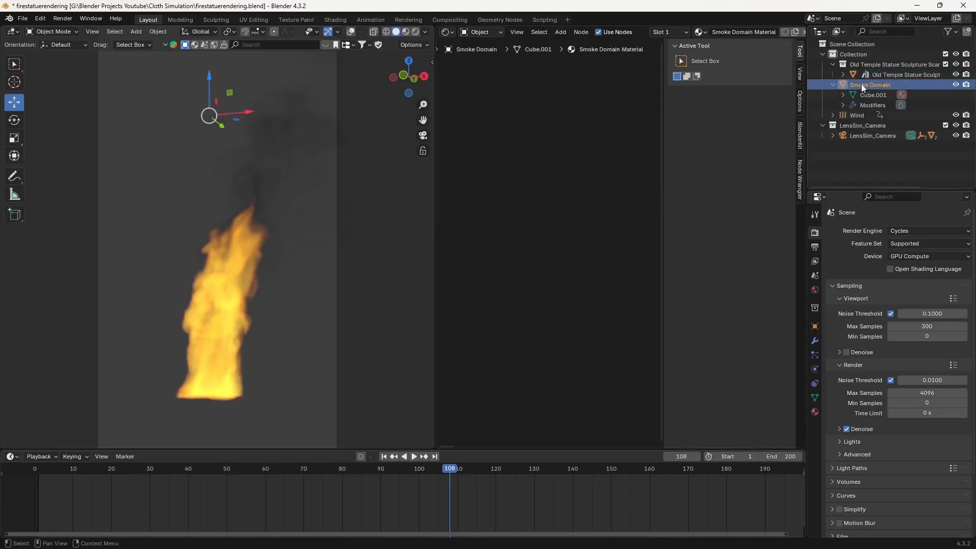
pyautogui.click(815, 412)
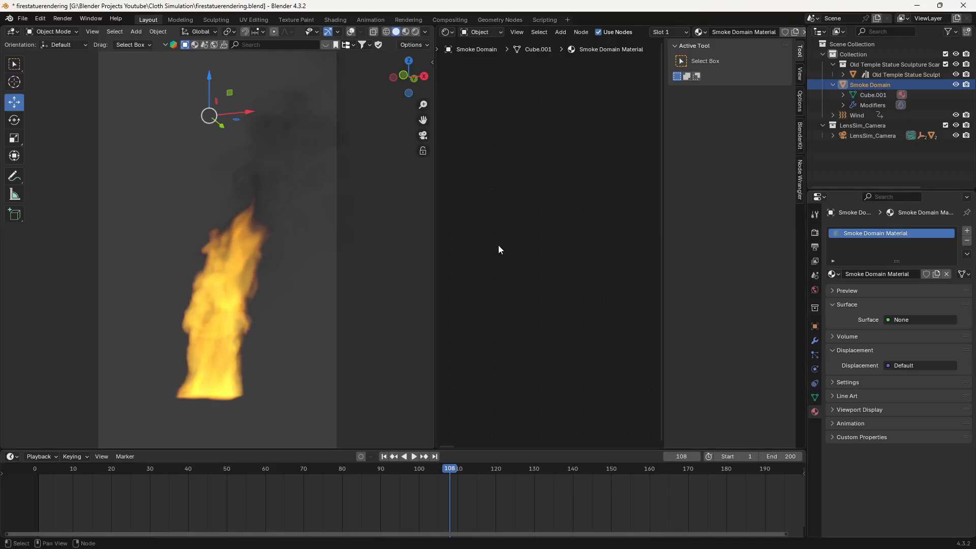
# - Remove the existing Smoke Domain Material from the Smoke Domain and create a new material in its place
pyautogui.scroll(-5, 500, 242)
pyautogui.moveTo(635, 314); pyautogui.dragTo(544, 302, button='middle')
pyautogui.scroll(4, 524, 261)
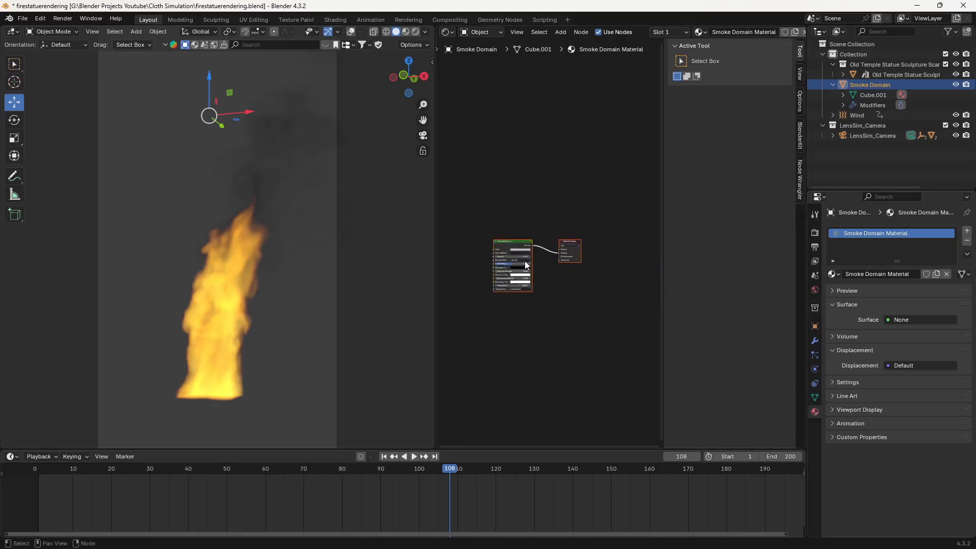
pyautogui.moveTo(483, 342); pyautogui.dragTo(555, 337, button='middle')
pyautogui.scroll(1, 558, 235)
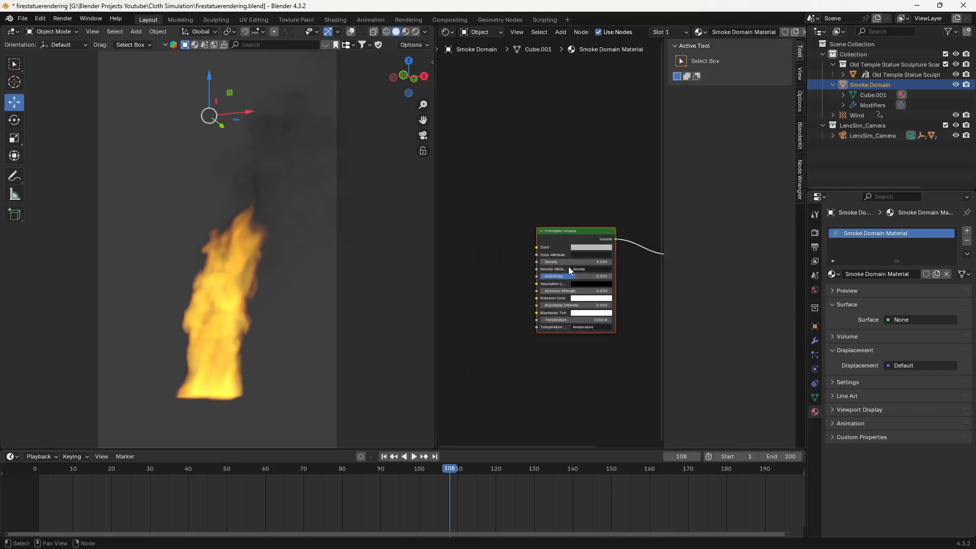
pyautogui.moveTo(624, 281); pyautogui.dragTo(573, 278, button='middle')
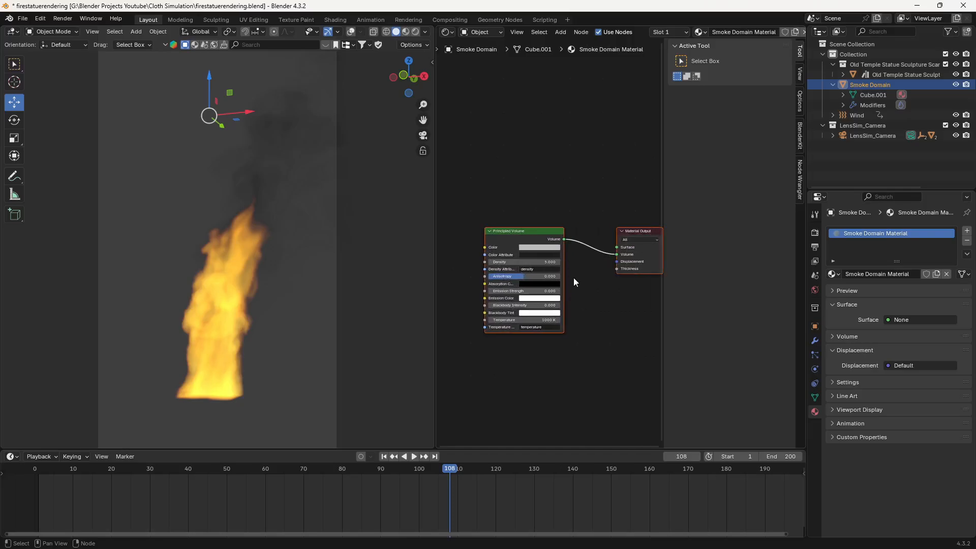
pyautogui.click(967, 242)
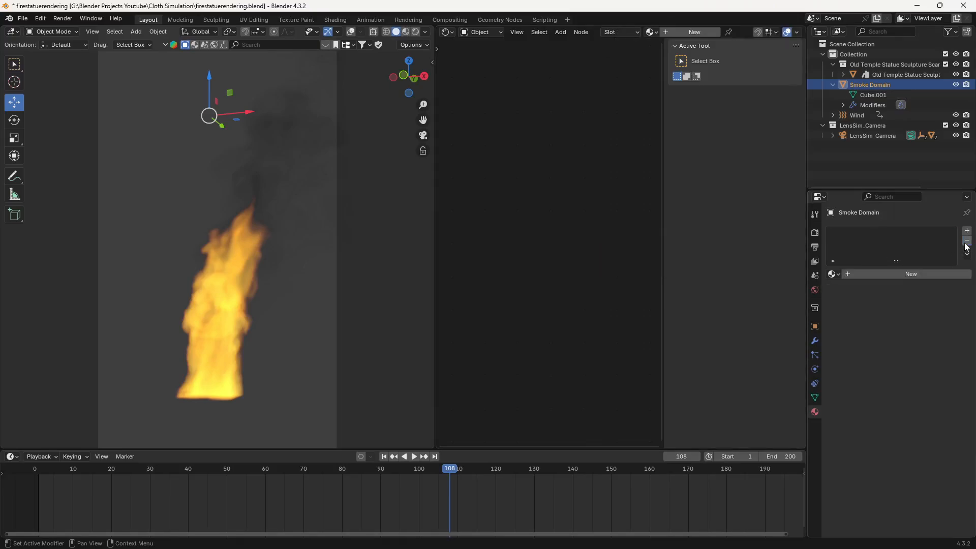
pyautogui.click(898, 276)
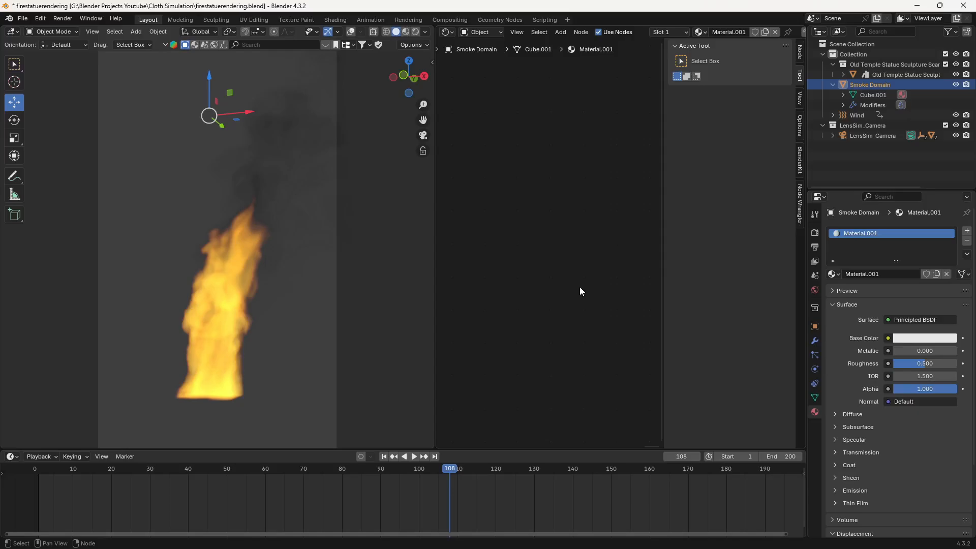
# - Delete the Principled BSDF node from the new material's node tree
pyautogui.press('Home')
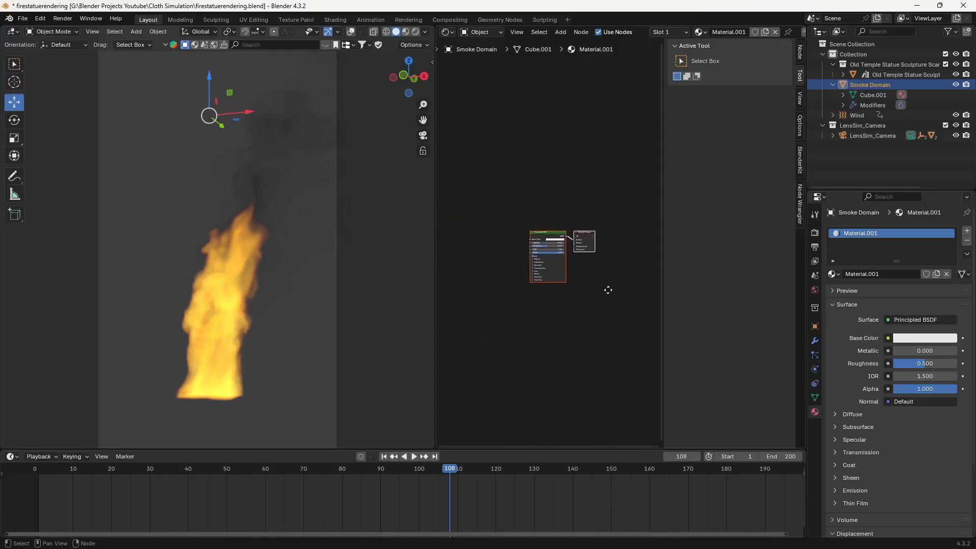
pyautogui.scroll(3, 538, 243)
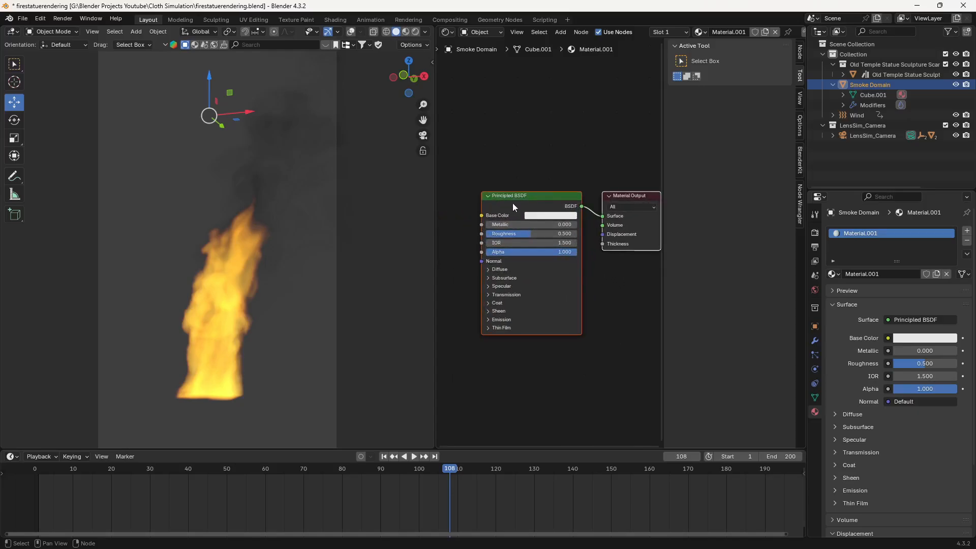
pyautogui.click(526, 194)
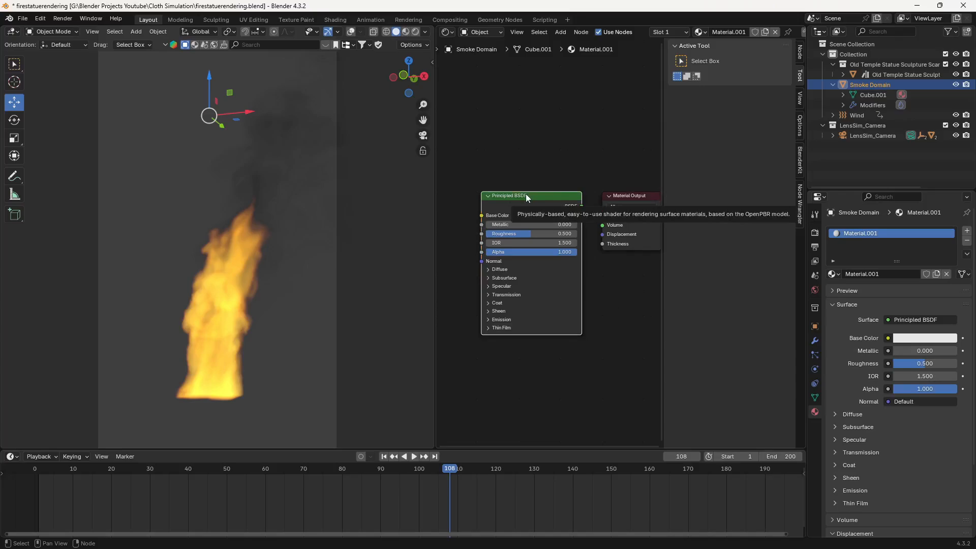
pyautogui.press('x')
# - Add a Principled Volume node and place it beside the Material Output node
pyautogui.hotkey('shift', 'a')
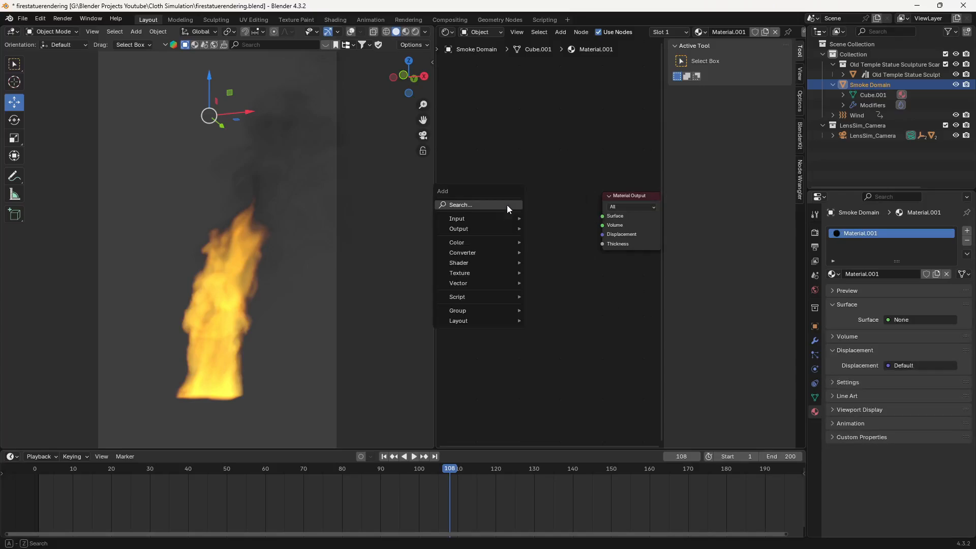
pyautogui.click(508, 205)
pyautogui.write('volu')
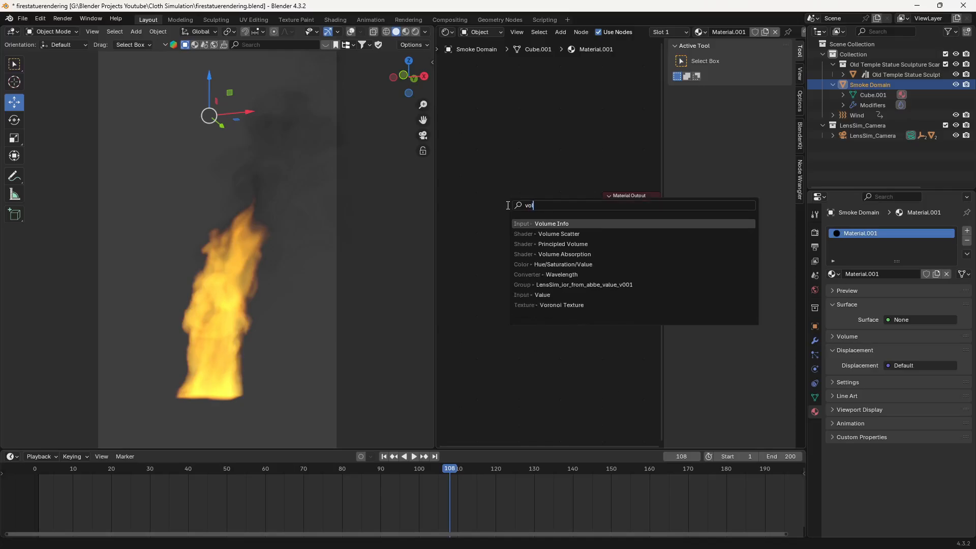
pyautogui.click(569, 246)
pyautogui.click(461, 205)
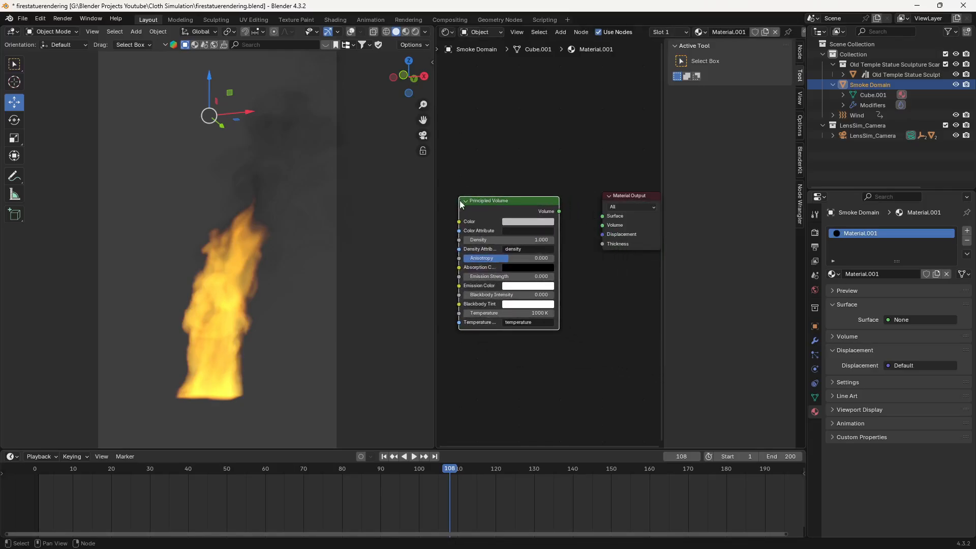
# - Connect the Principled Volume's output to the Material Output's Volume input and preview the result in rendered viewport shading
pyautogui.moveTo(560, 211); pyautogui.dragTo(602, 227)
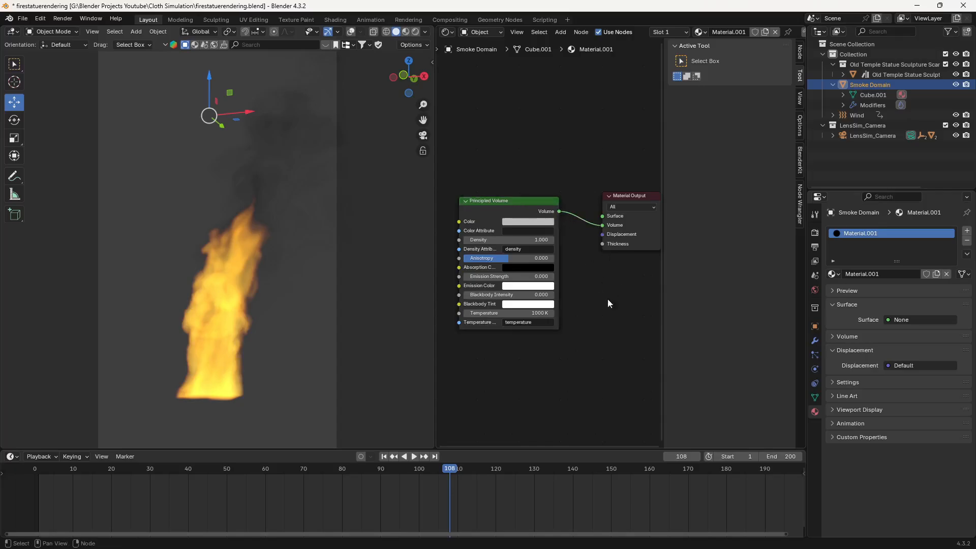
pyautogui.press('z')
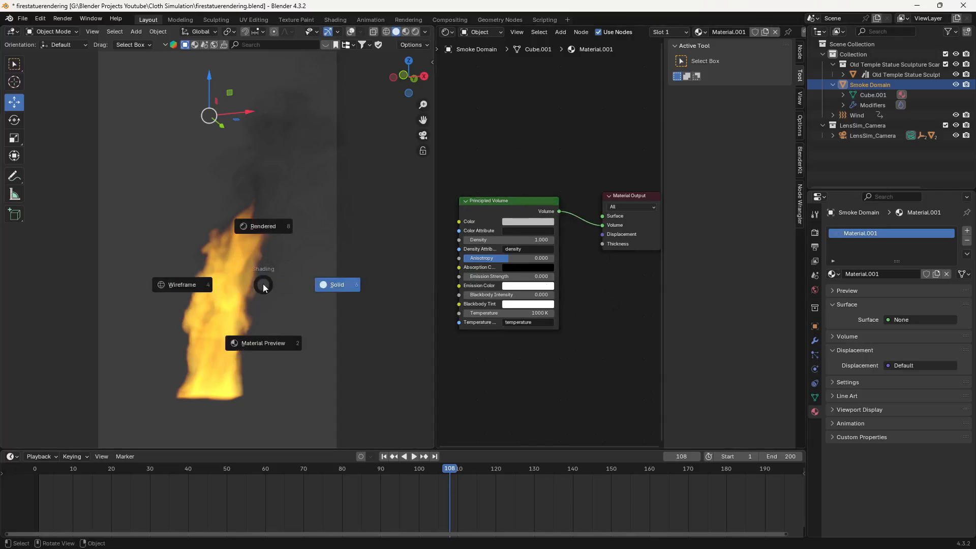
pyautogui.click(267, 227)
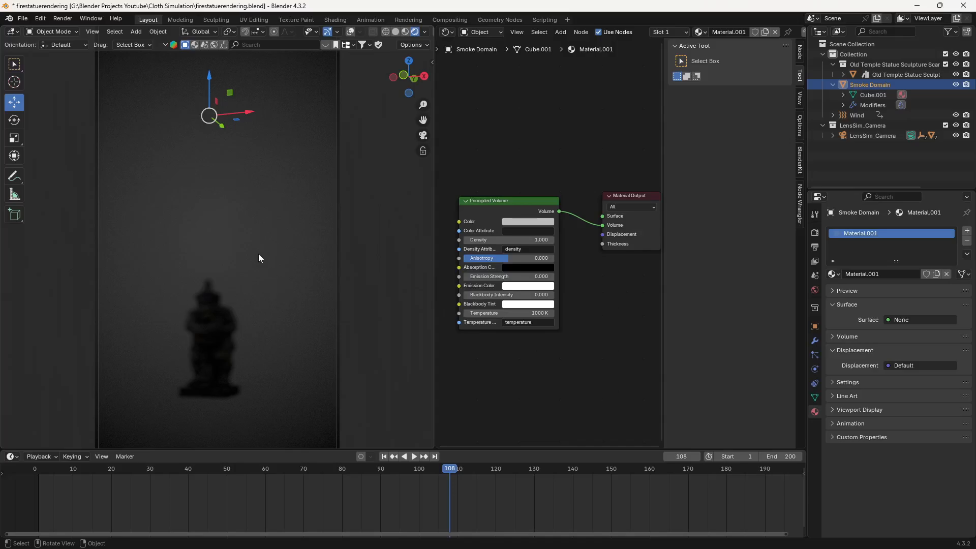
# - Compare the burning statue in solid and rendered viewport shading from a slightly different angle, finishing in solid shading
pyautogui.press('z')
pyautogui.click(348, 264)
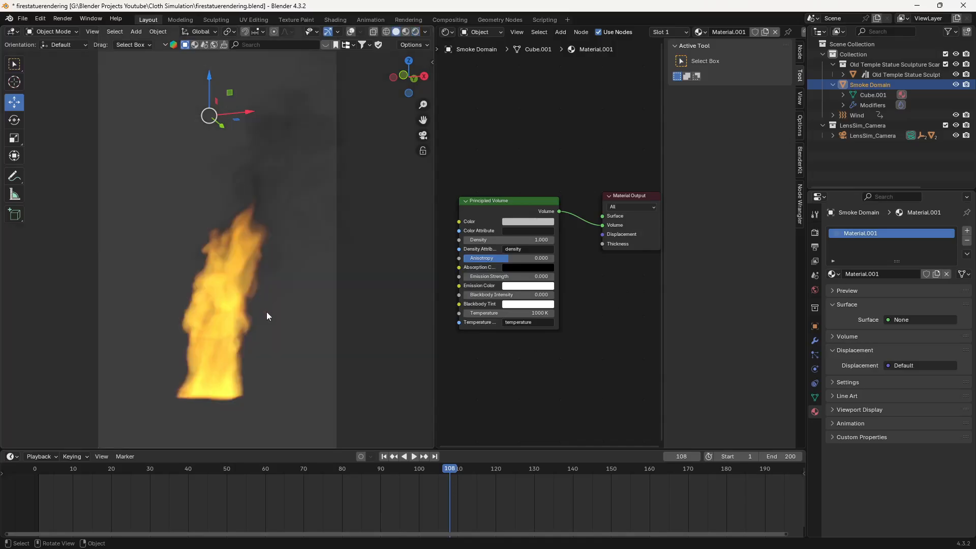
pyautogui.scroll(5, 231, 300)
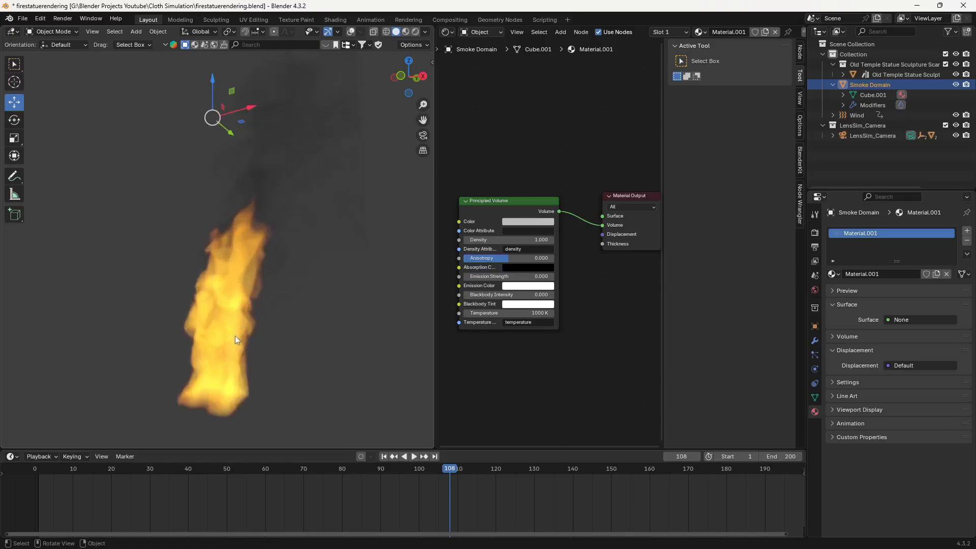
pyautogui.press('z')
pyautogui.click(232, 285)
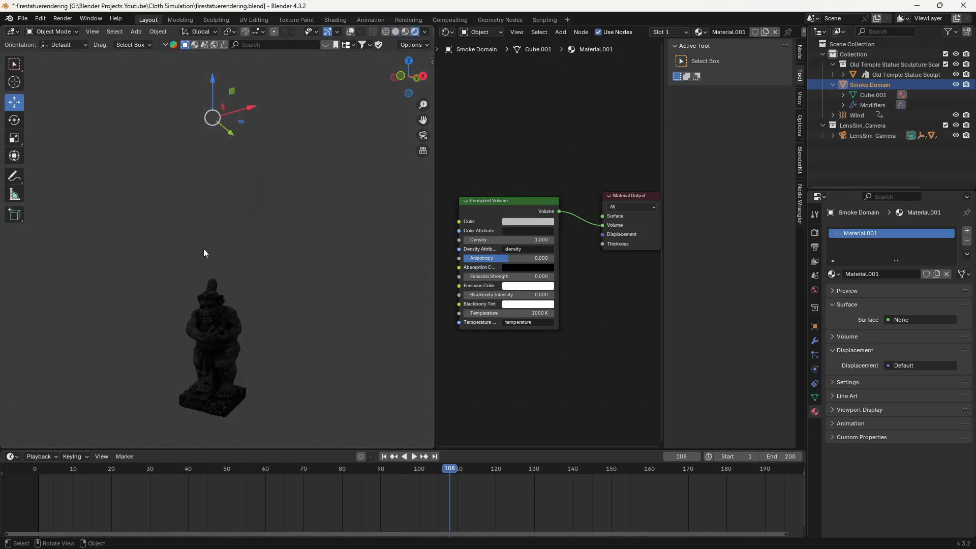
pyautogui.scroll(1, 236, 336)
pyautogui.moveTo(266, 355); pyautogui.dragTo(263, 320, button='middle')
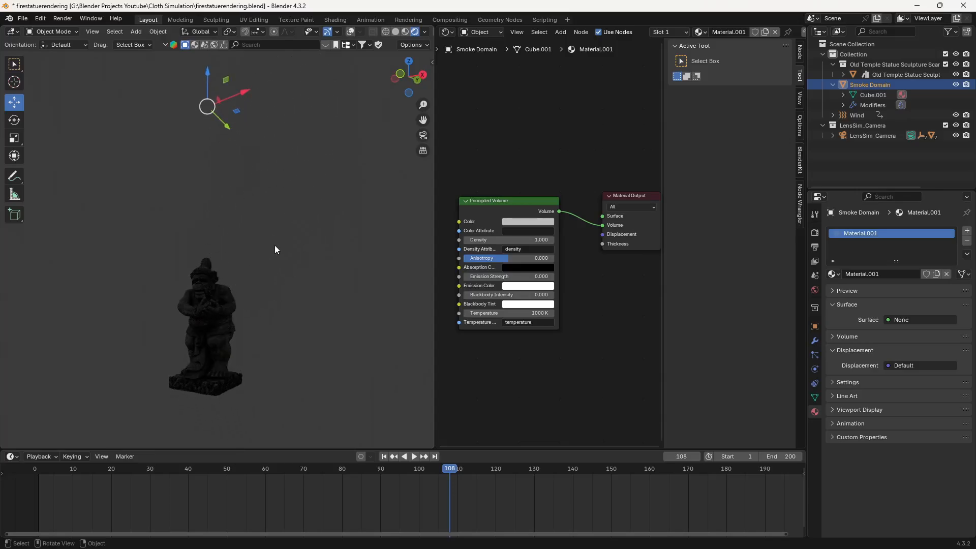
pyautogui.press('z')
pyautogui.click(343, 248)
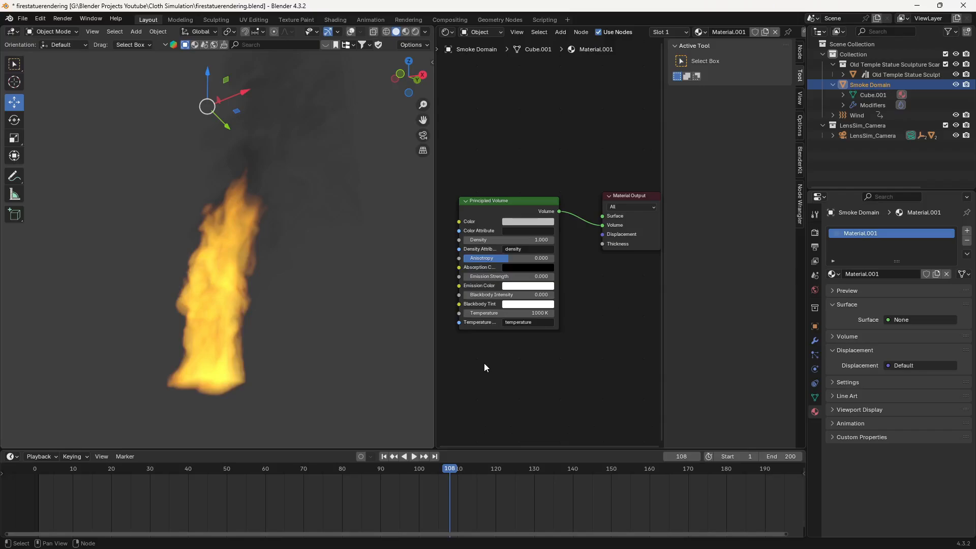
# - Widen the shader editor over the 3D viewport and add an Attribute node well ahead of the Principled Volume
pyautogui.moveTo(484, 364); pyautogui.dragTo(557, 362, button='middle')
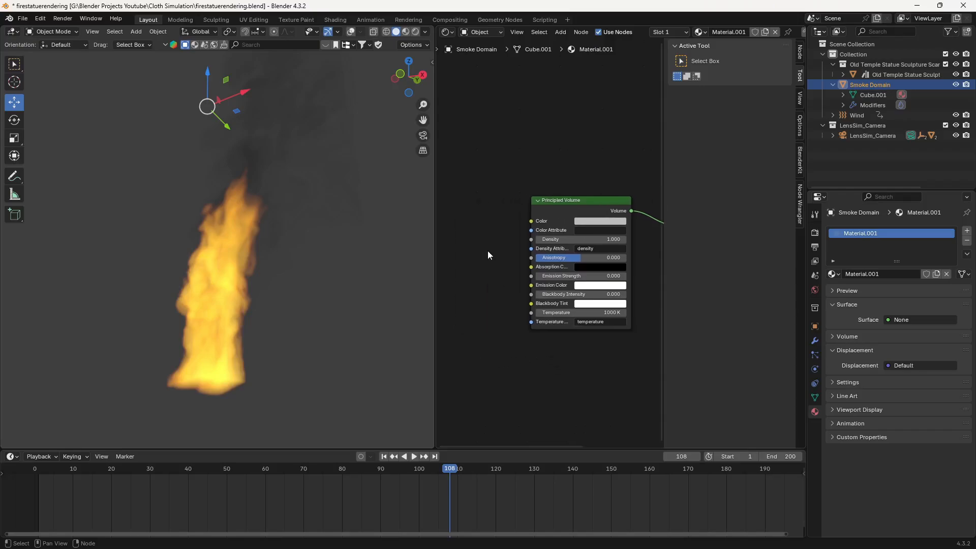
pyautogui.moveTo(436, 213); pyautogui.dragTo(285, 224)
pyautogui.moveTo(352, 301); pyautogui.dragTo(425, 308, button='middle')
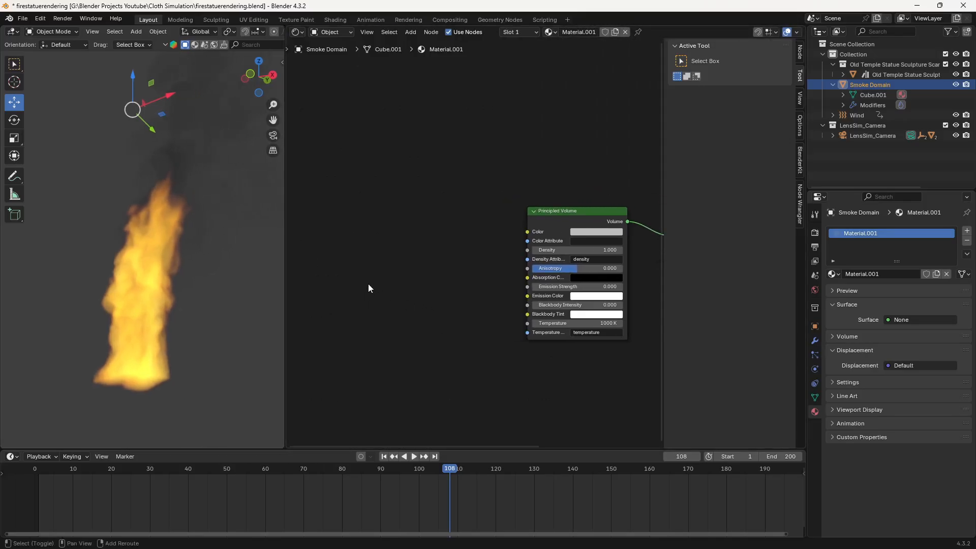
pyautogui.hotkey('shift', 'a')
pyautogui.write('attri')
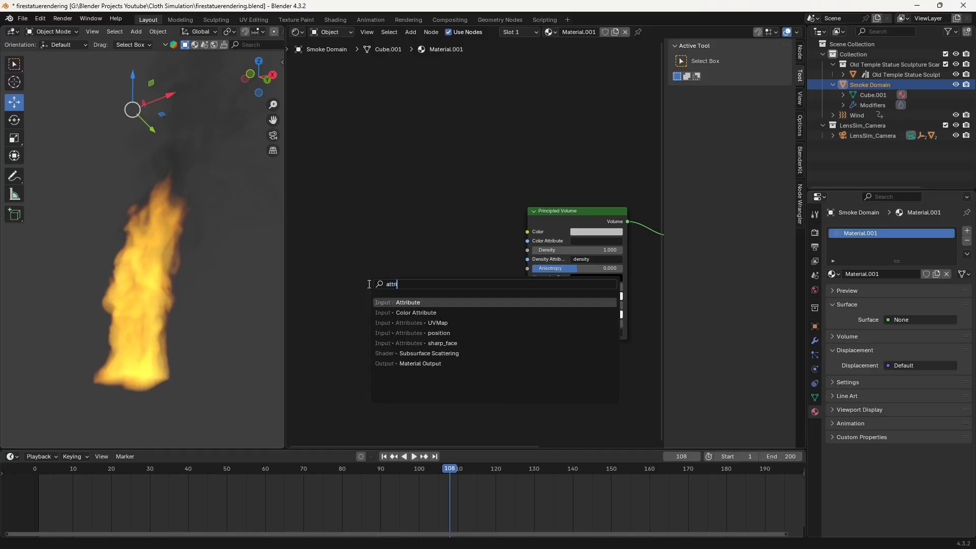
pyautogui.press('Return')
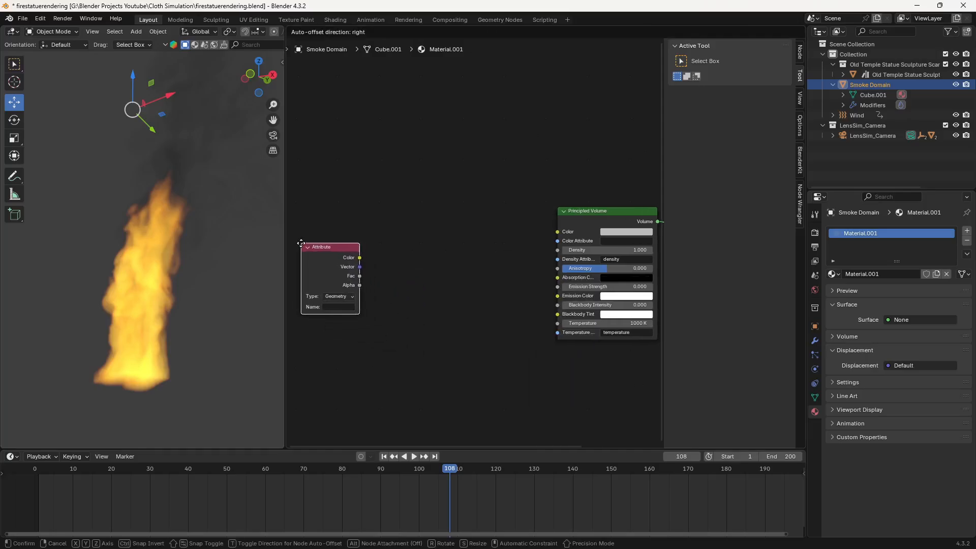
pyautogui.click(321, 251)
pyautogui.click(417, 268)
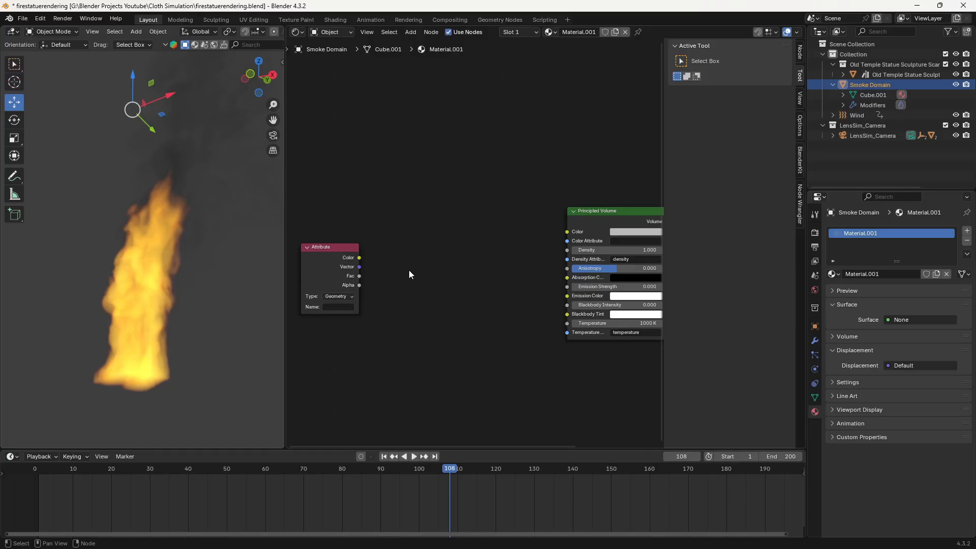
# - Add a Color Ramp node beside the Attribute node and shift the Principled Volume and Material Output farther away to make room
pyautogui.hotkey('shift', 'a')
pyautogui.write('colr')
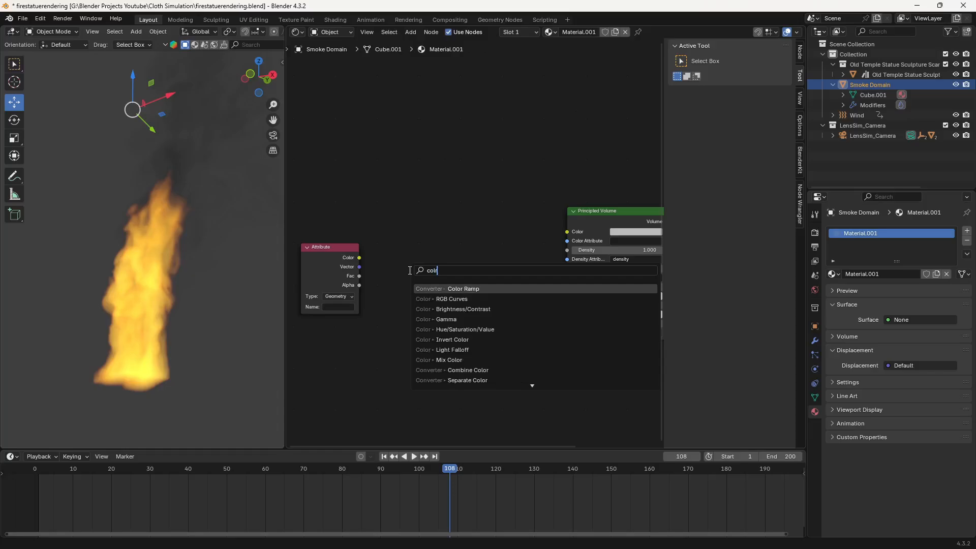
pyautogui.press('Return')
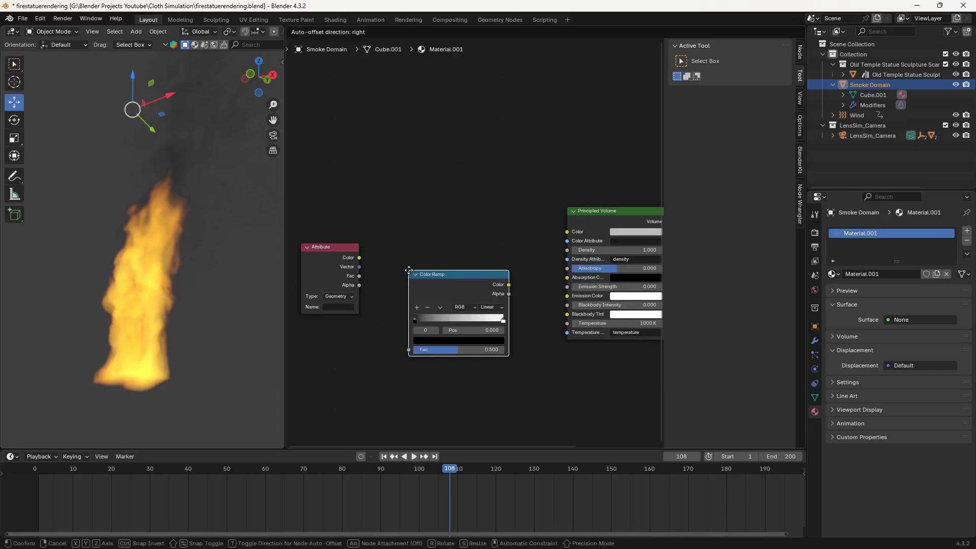
pyautogui.click(379, 256)
pyautogui.moveTo(518, 246); pyautogui.dragTo(446, 243, button='middle')
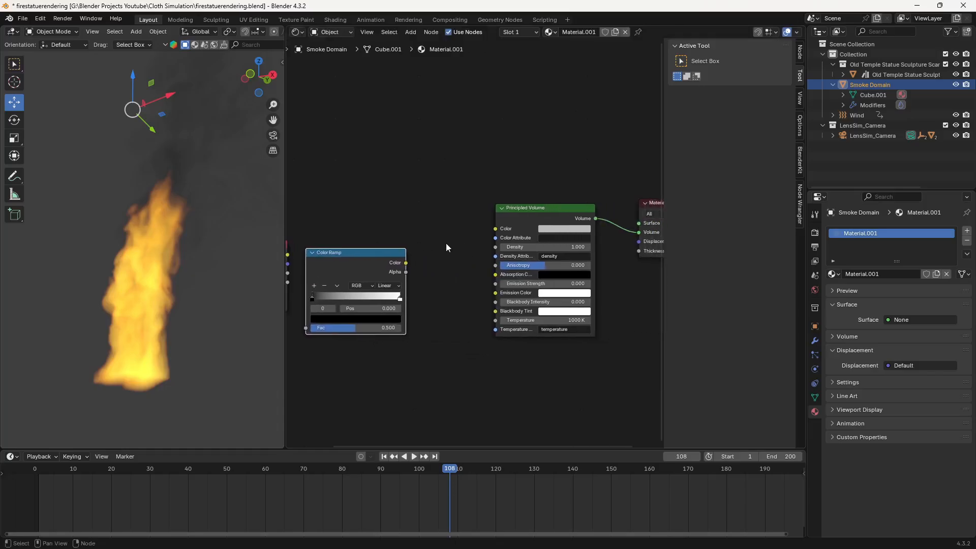
pyautogui.scroll(-2, 446, 243)
pyautogui.moveTo(493, 181); pyautogui.dragTo(629, 229)
pyautogui.moveTo(544, 216); pyautogui.dragTo(580, 217)
pyautogui.click(456, 267)
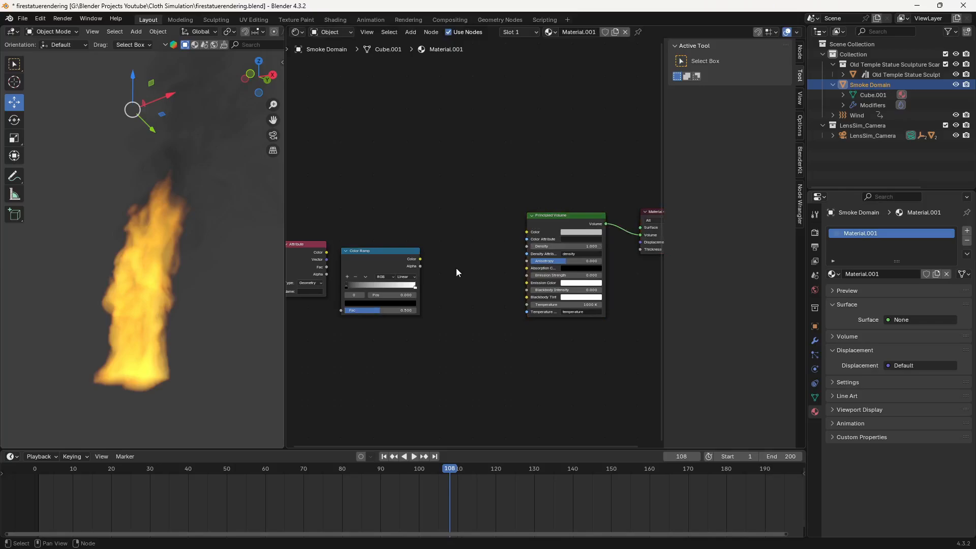
# - Add a Math node between the Color Ramp and the Principled Volume
pyautogui.hotkey('shift', 'a')
pyautogui.click(455, 270)
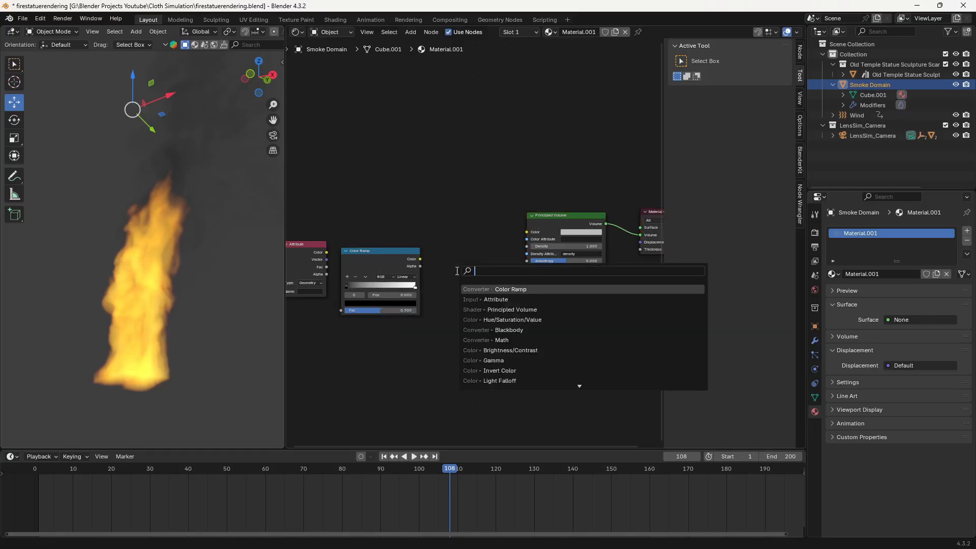
pyautogui.write('add')
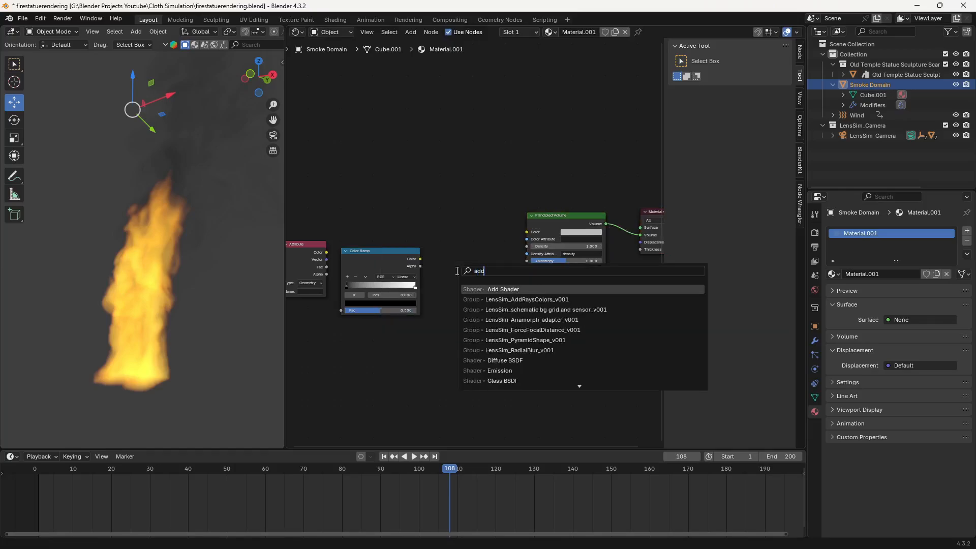
pyautogui.press('BackSpace')
pyautogui.press('BackSpace')
pyautogui.press('BackSpace')
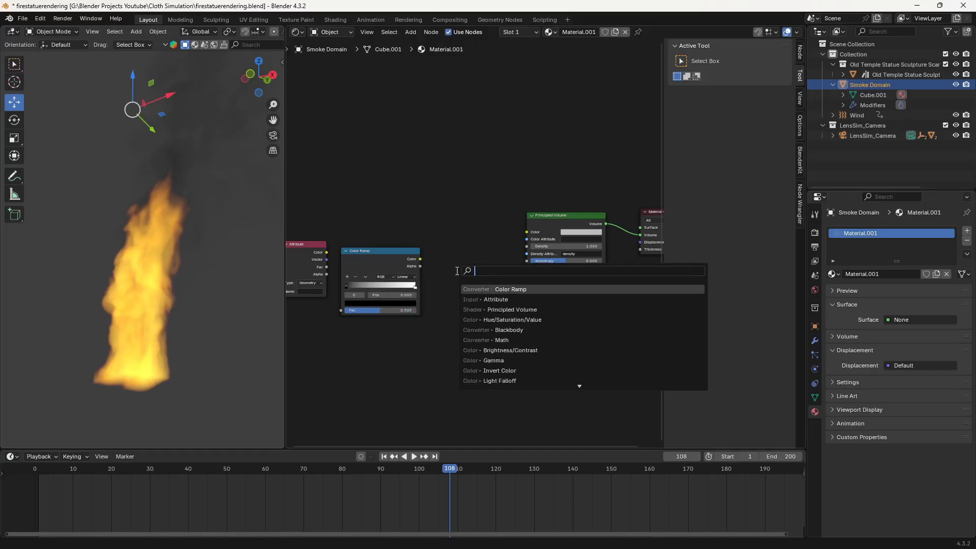
pyautogui.click(498, 340)
pyautogui.click(451, 268)
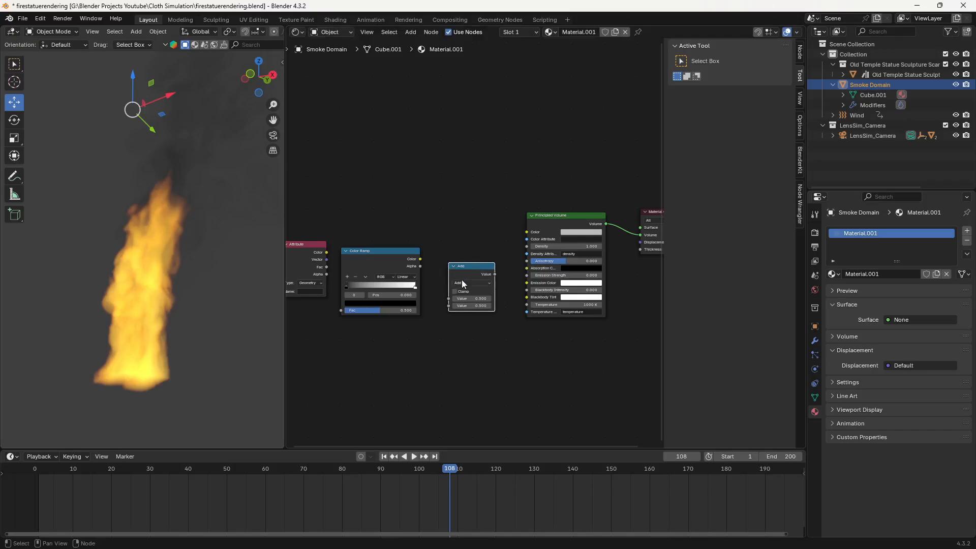
# - Connect the Attribute's Fac output to the Color Ramp's Fac, and the ramp's Color output to the Math node's first Value
pyautogui.scroll(2, 461, 279)
pyautogui.moveTo(427, 348); pyautogui.dragTo(499, 334, button='middle')
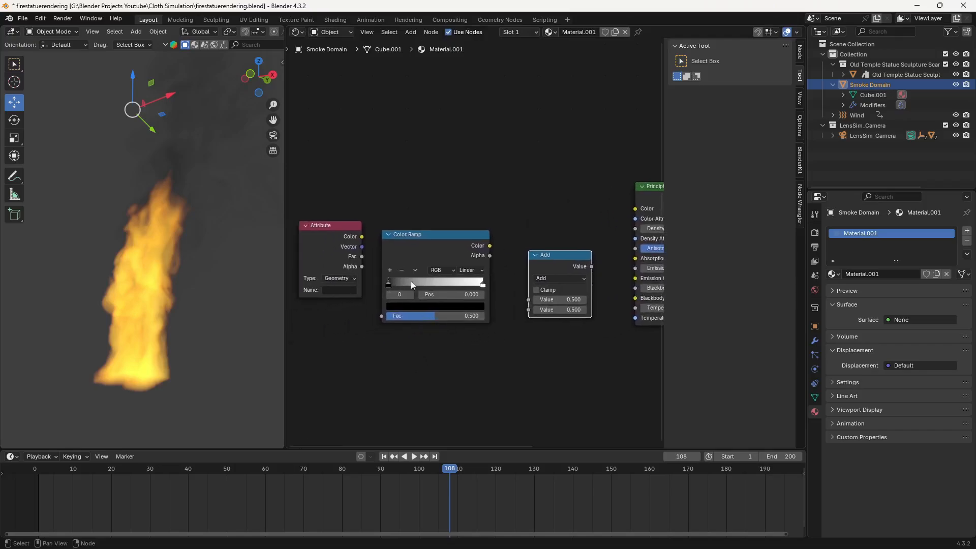
pyautogui.moveTo(469, 177); pyautogui.dragTo(456, 176, button='middle')
pyautogui.scroll(-2, 455, 176)
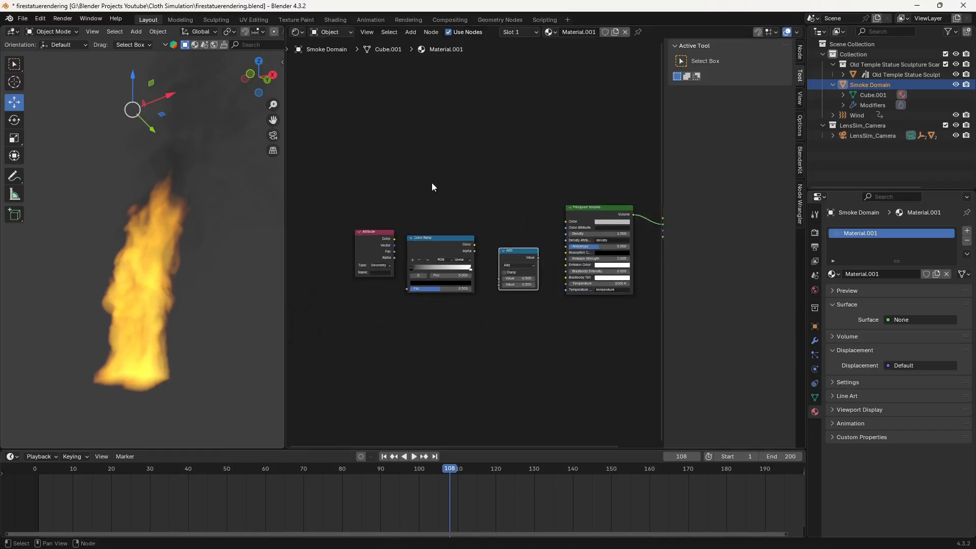
pyautogui.scroll(3, 371, 224)
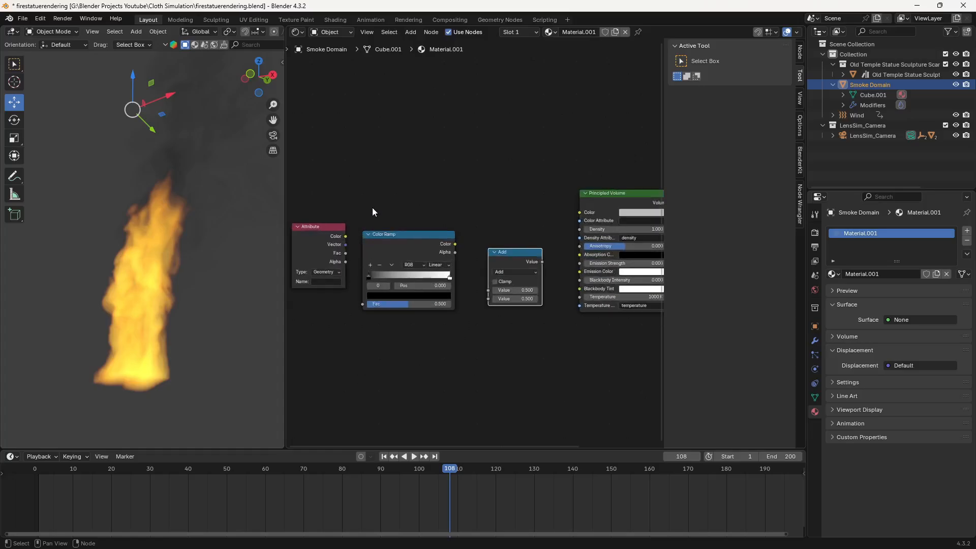
pyautogui.moveTo(372, 207); pyautogui.dragTo(468, 175, button='middle')
pyautogui.scroll(1, 436, 189)
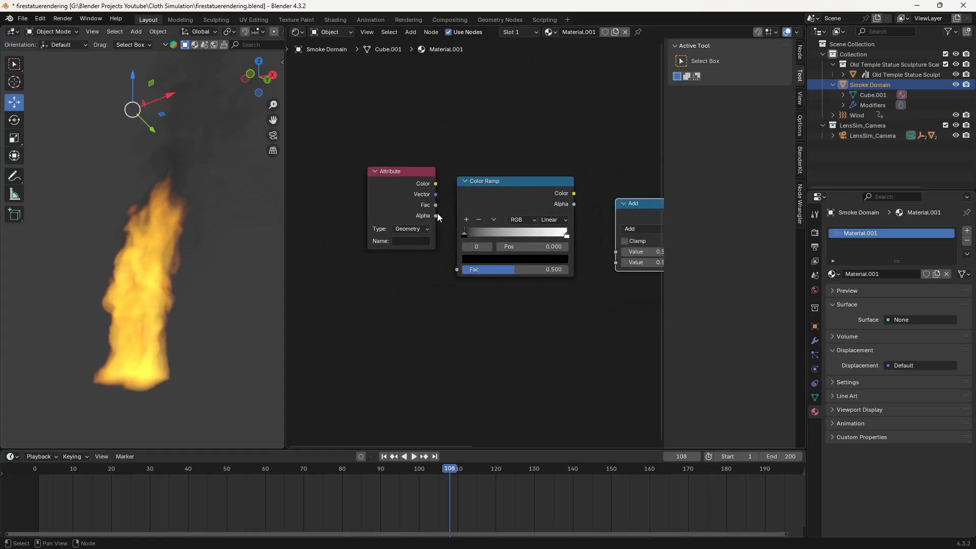
pyautogui.moveTo(436, 205); pyautogui.dragTo(457, 269)
pyautogui.moveTo(590, 304); pyautogui.dragTo(469, 331, button='middle')
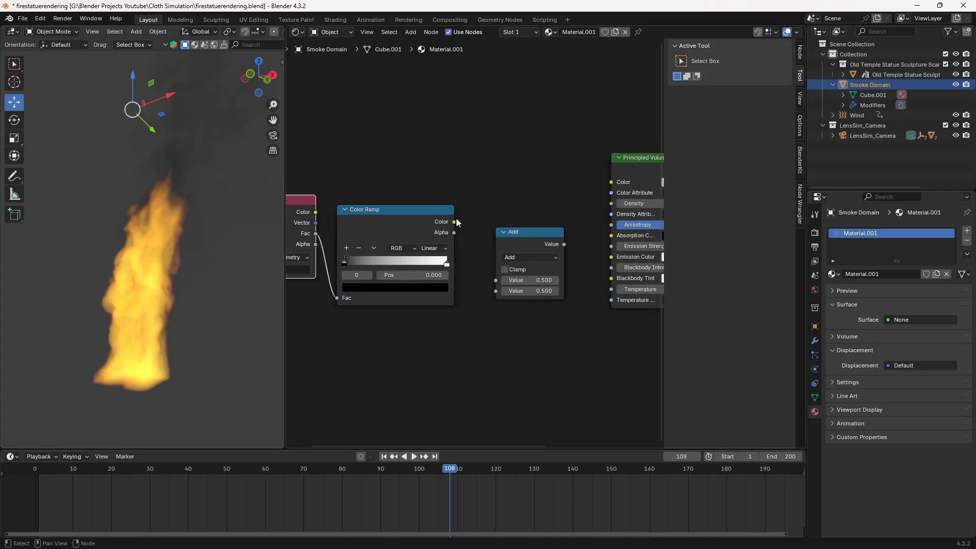
pyautogui.moveTo(453, 223); pyautogui.dragTo(467, 232)
pyautogui.moveTo(487, 271); pyautogui.dragTo(496, 281)
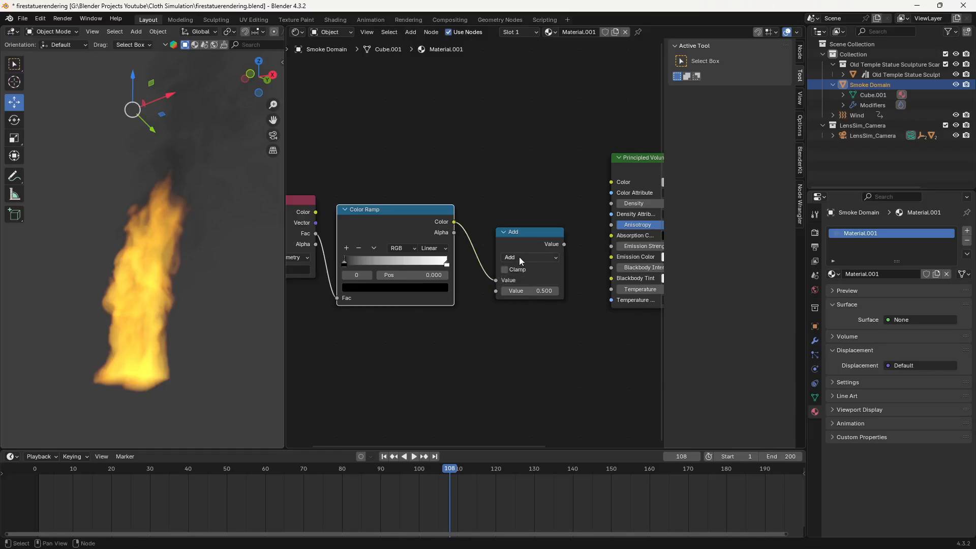
# - Connect the Math node's Value to the Principled Volume's Emission Strength and inspect the whole smoke column in rendered viewport shading
pyautogui.moveTo(580, 251); pyautogui.dragTo(512, 264, button='middle')
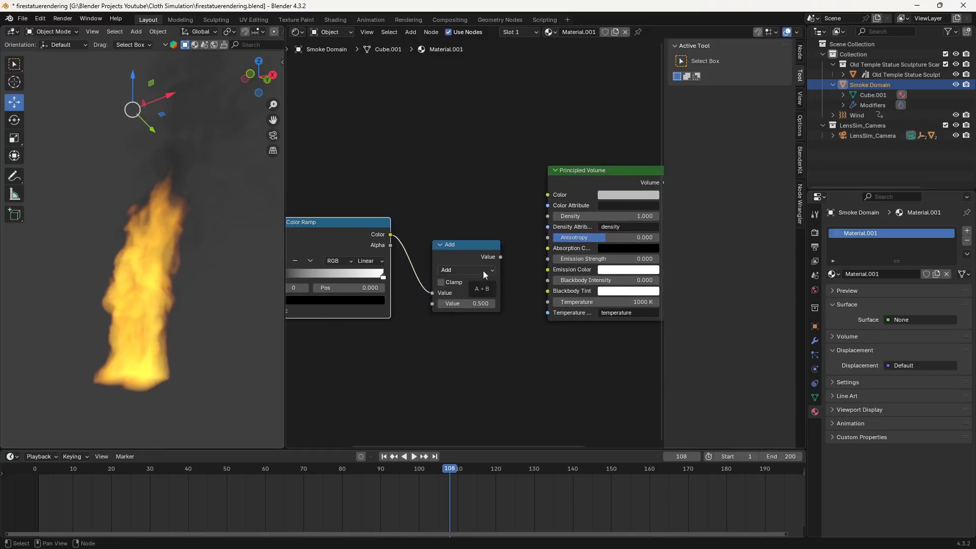
pyautogui.click(483, 270)
pyautogui.click(483, 270)
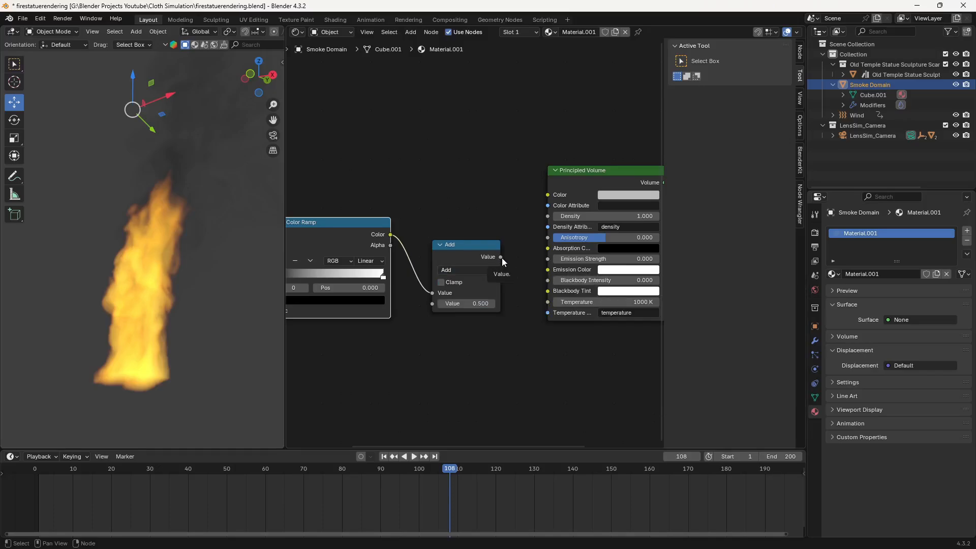
pyautogui.moveTo(501, 257); pyautogui.dragTo(546, 259)
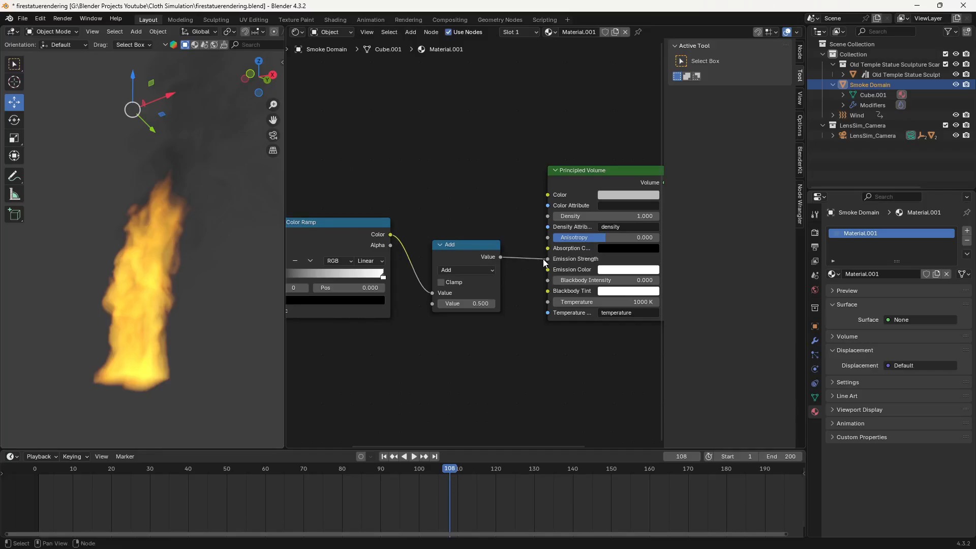
pyautogui.press('z')
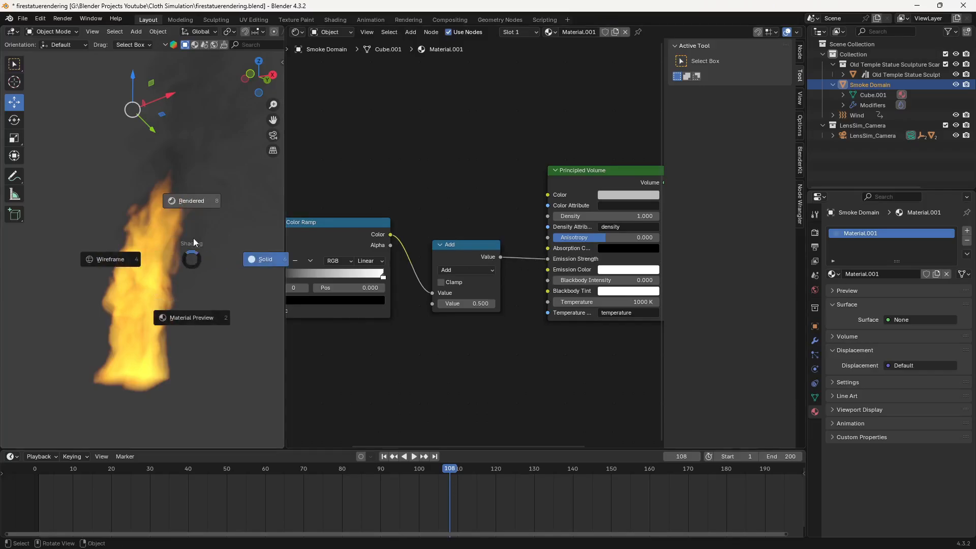
pyautogui.click(197, 193)
pyautogui.scroll(-4, 123, 254)
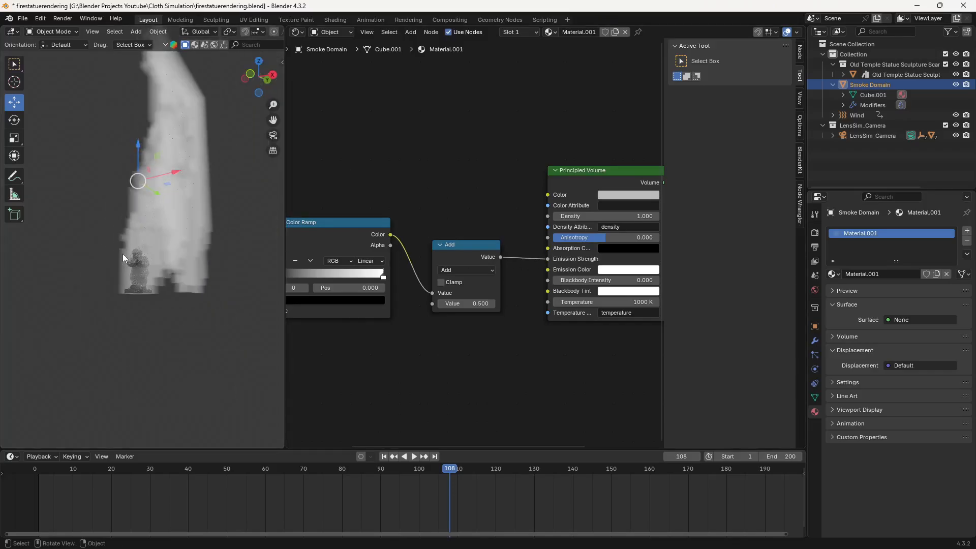
pyautogui.moveTo(130, 230); pyautogui.dragTo(146, 283, button='middle')
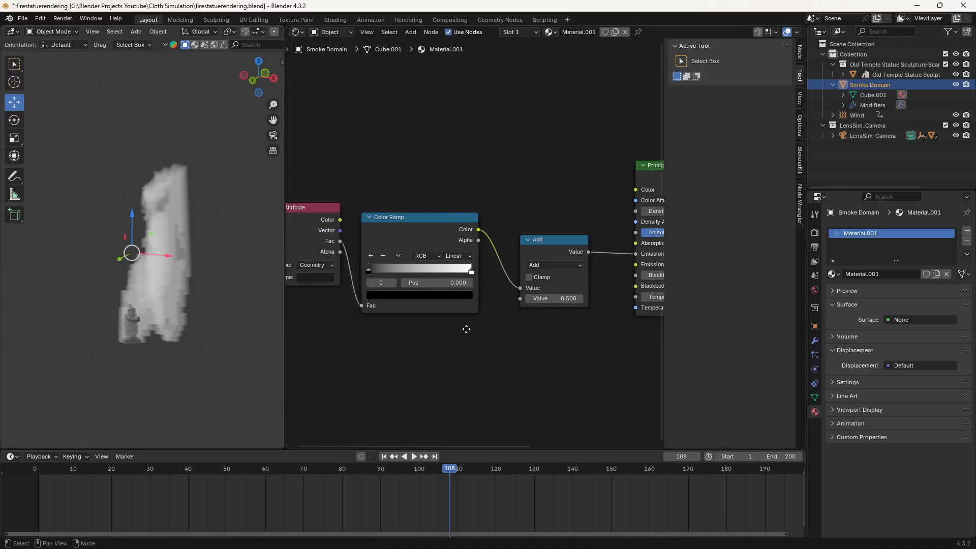
# - Set the Attribute node's name to heat
pyautogui.click(375, 276)
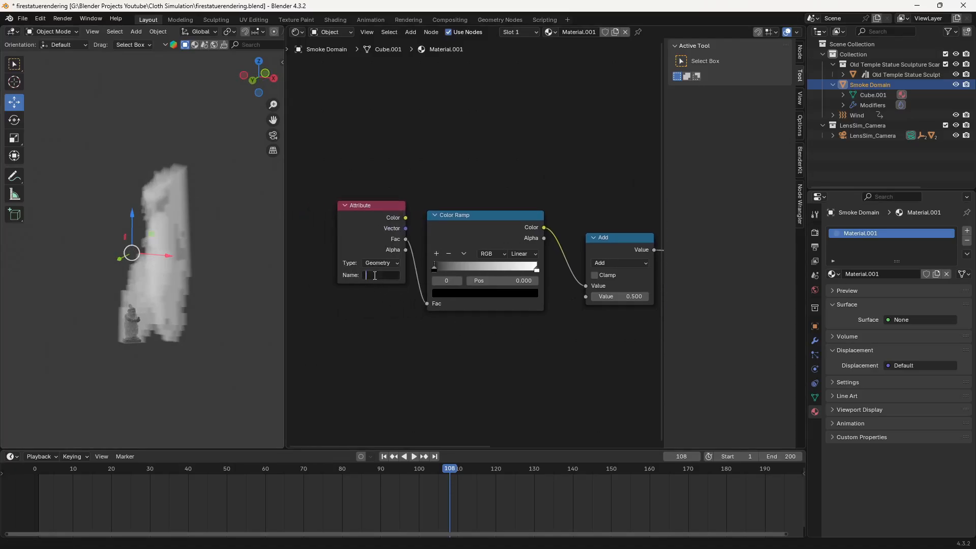
pyautogui.write('heat')
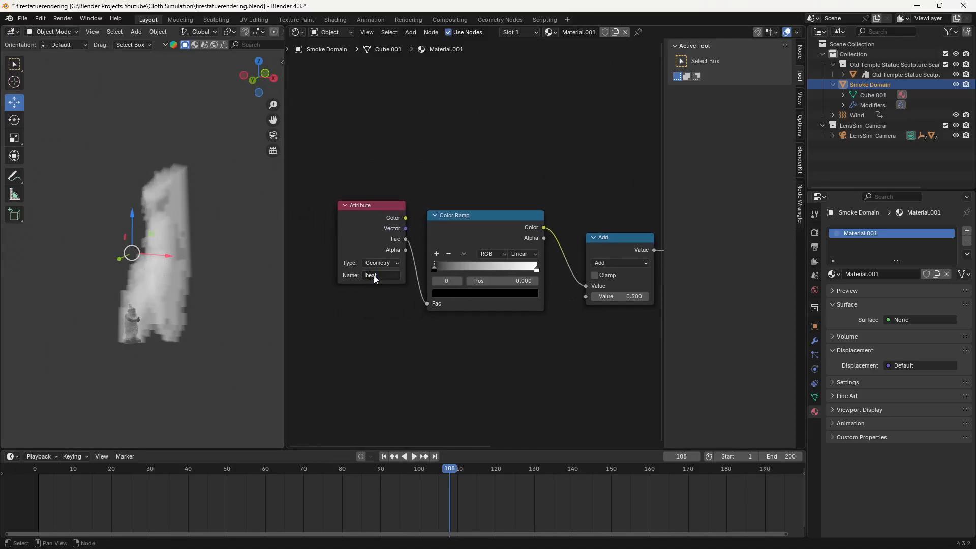
# - Confirm heat as the Attribute node's name and set the Math node's operation to Multiply
pyautogui.press('Return')
pyautogui.scroll(3, 136, 306)
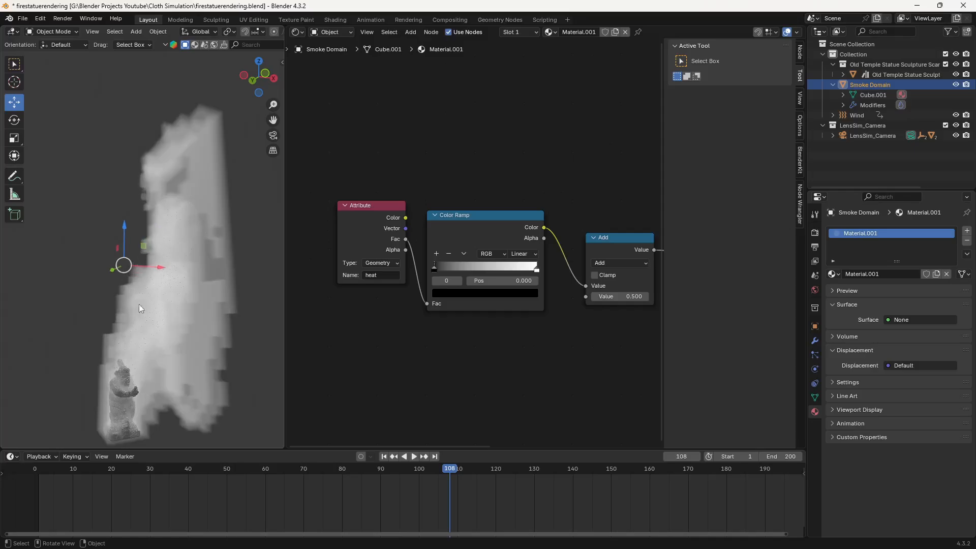
pyautogui.scroll(-2, 164, 258)
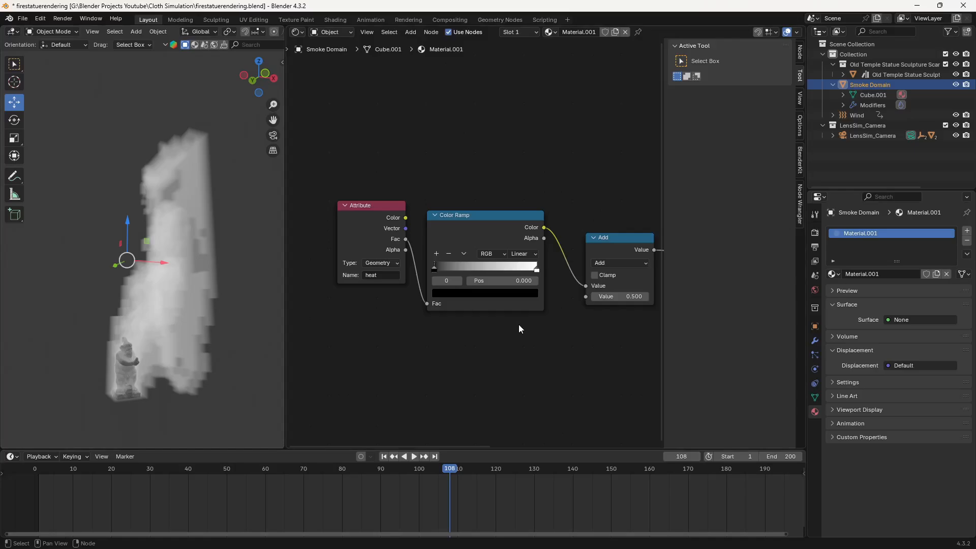
pyautogui.moveTo(561, 335); pyautogui.dragTo(460, 336, button='middle')
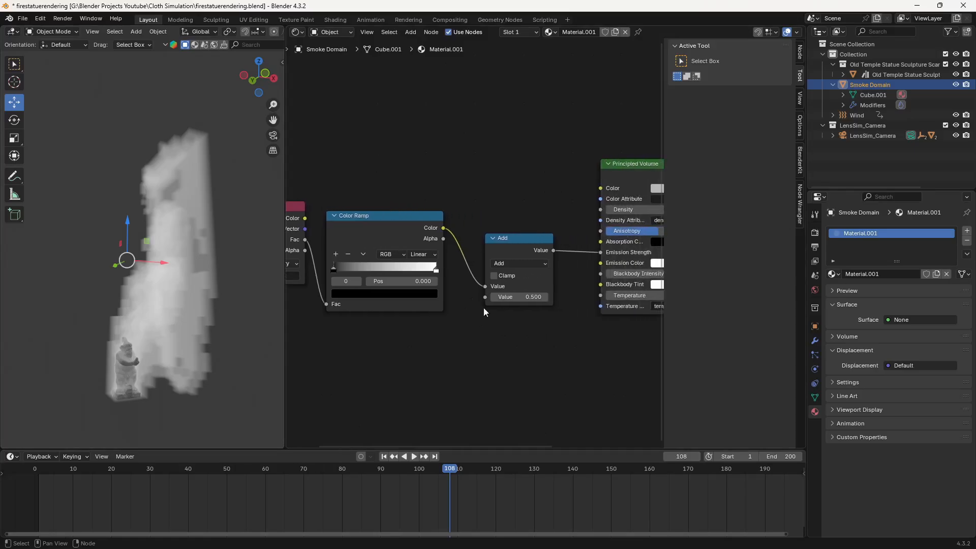
pyautogui.click(512, 264)
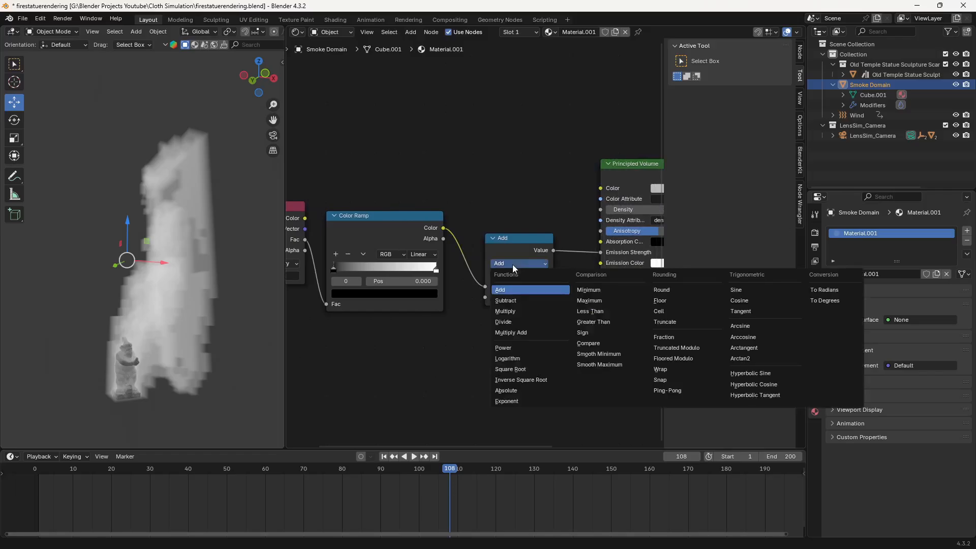
pyautogui.click(515, 311)
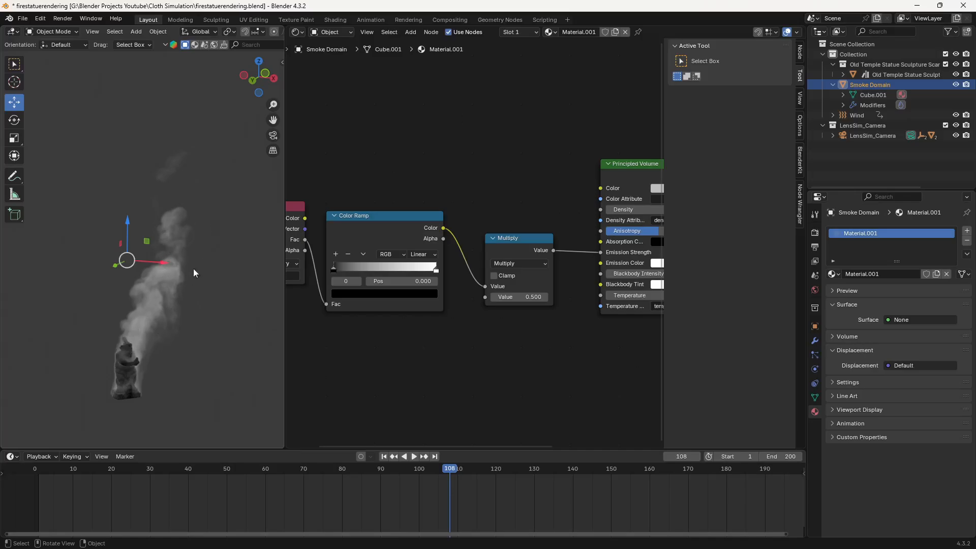
# - Clear the Attribute node's name, enter heat again and compare the rendered smoke around the statue
pyautogui.moveTo(340, 378); pyautogui.dragTo(387, 379, button='middle')
pyautogui.click(319, 278)
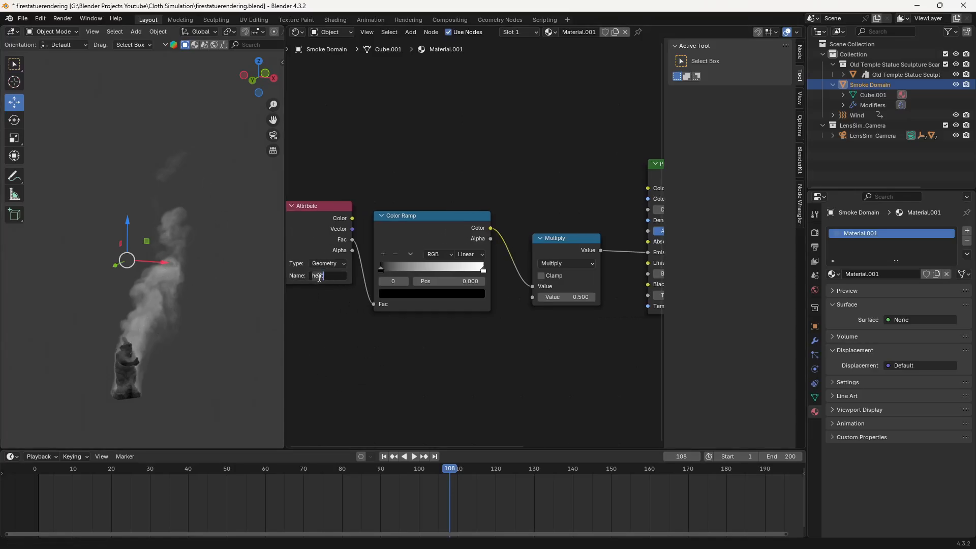
pyautogui.press('BackSpace')
pyautogui.press('Return')
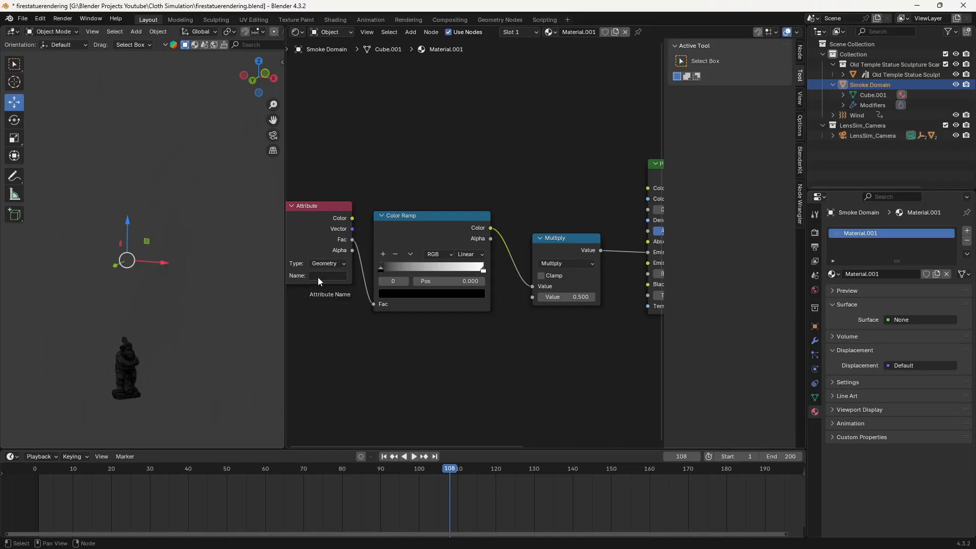
pyautogui.click(319, 277)
pyautogui.write('heat')
pyautogui.press('Return')
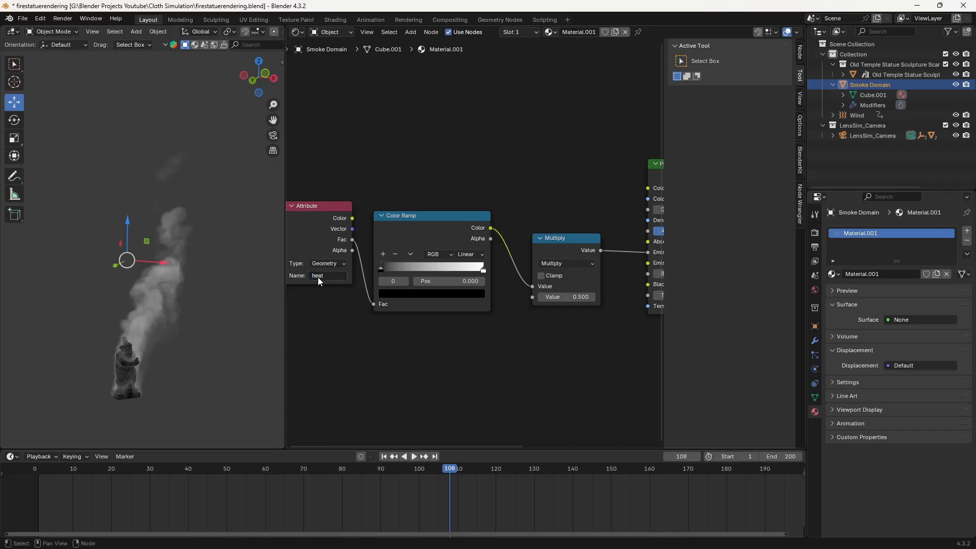
pyautogui.scroll(4, 150, 341)
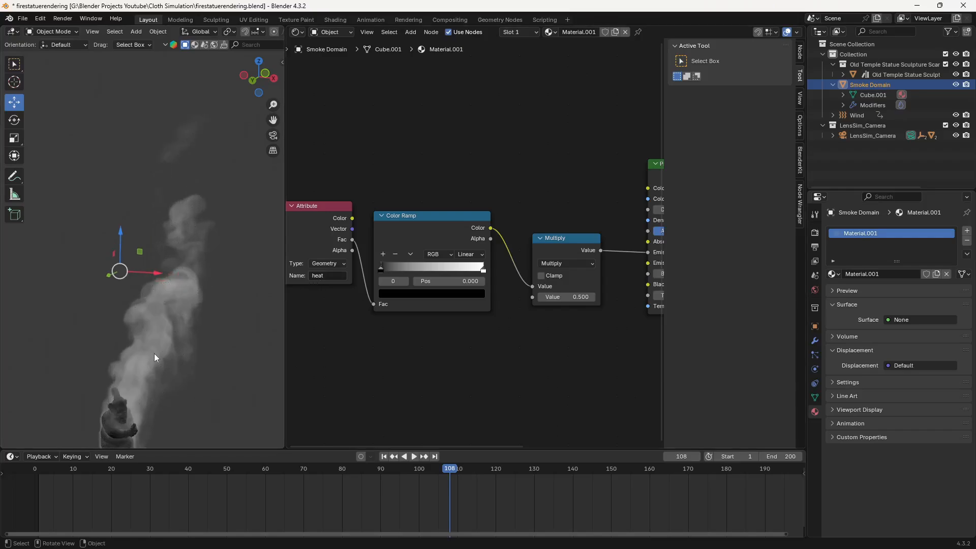
pyautogui.scroll(-3, 172, 361)
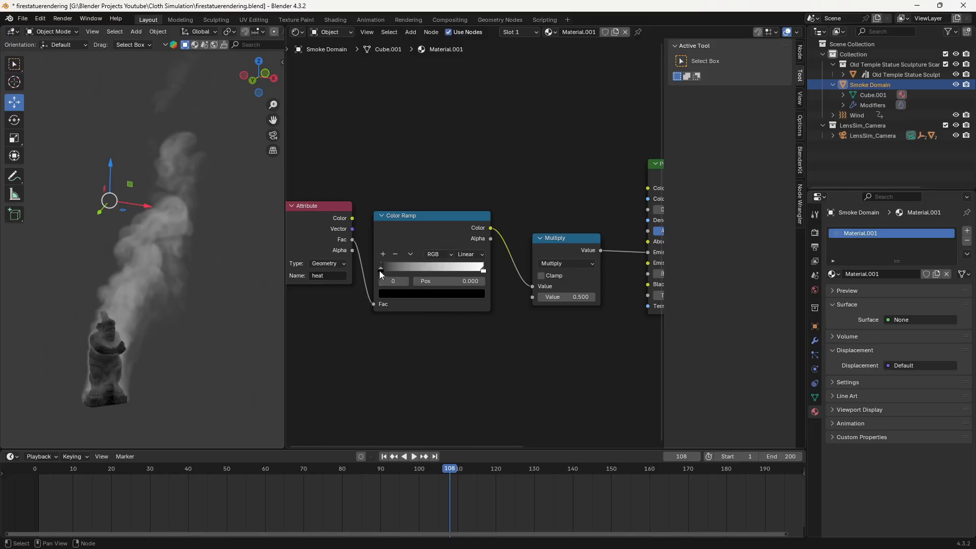
# - Move the Color Ramp's black stop inward to 0.295 and bring the white stop in toward the middle of the gradient
pyautogui.moveTo(379, 270); pyautogui.dragTo(411, 278)
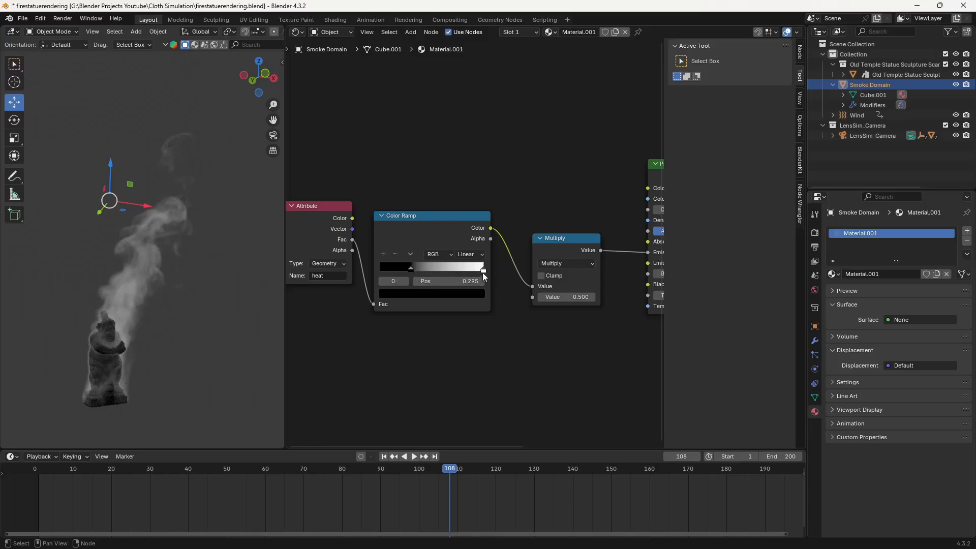
pyautogui.moveTo(483, 270); pyautogui.dragTo(427, 277)
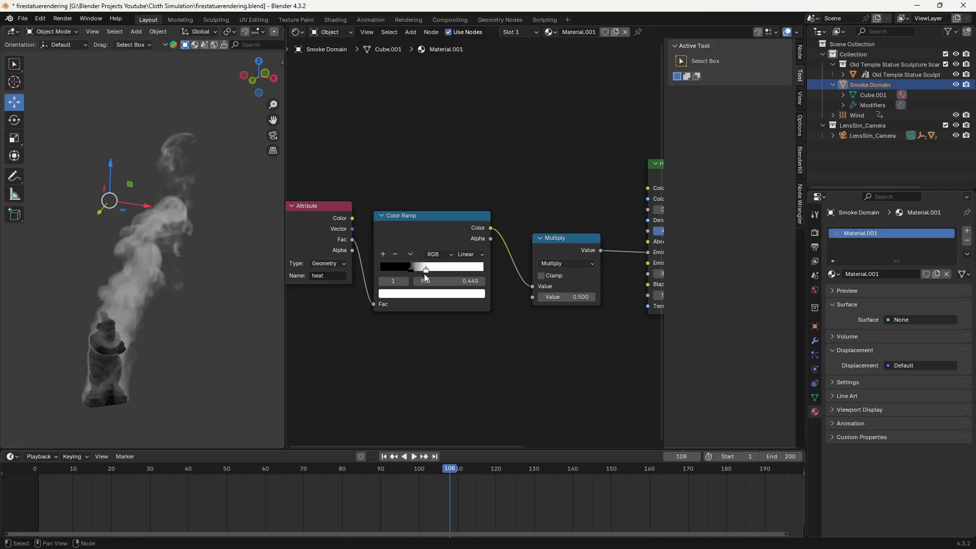
pyautogui.moveTo(424, 273); pyautogui.dragTo(446, 270)
# - Add a third stop to the Color Ramp and arrange a black-white-black gradient, with the upper black stop at 0.564
pyautogui.click(384, 253)
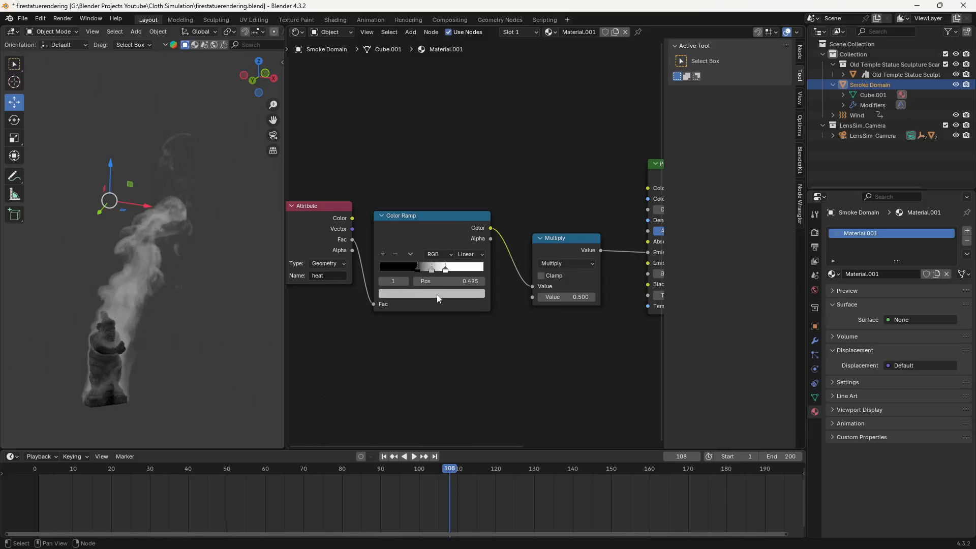
pyautogui.click(438, 293)
pyautogui.moveTo(465, 193); pyautogui.dragTo(467, 209)
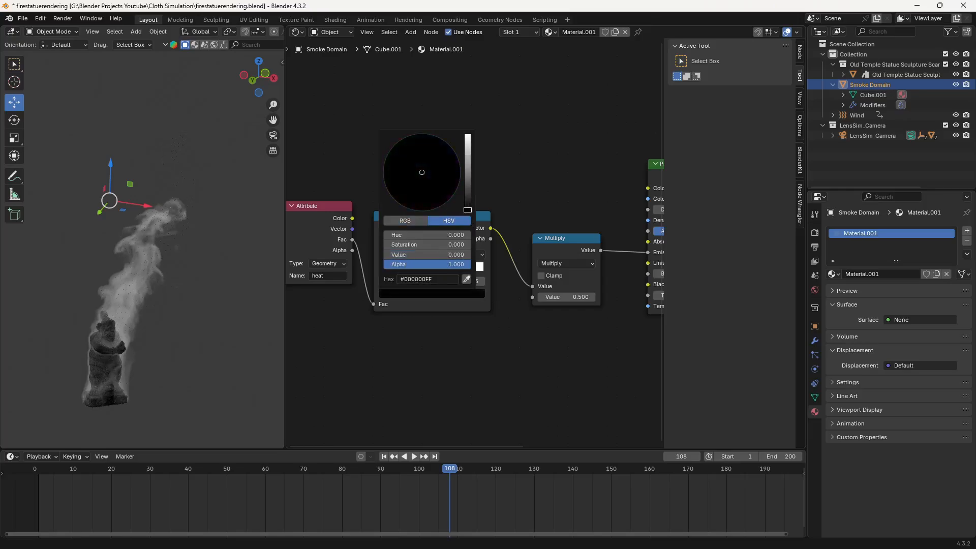
pyautogui.moveTo(440, 270)
pyautogui.mouseDown()
pyautogui.moveTo(424, 275)
pyautogui.moveTo(456, 272)
pyautogui.mouseUp()
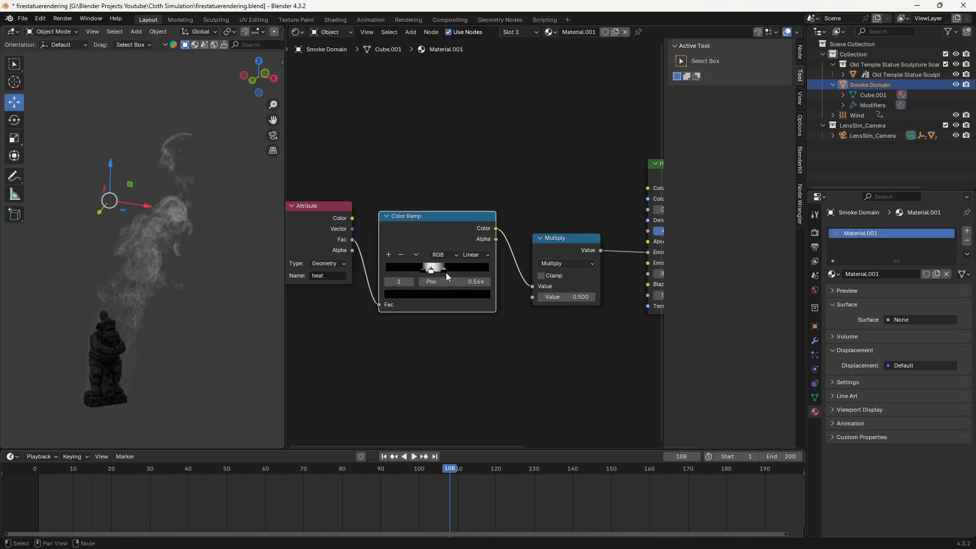
# - Shift the Color Ramp's three stops toward the low end, with the upper black stop at 0.277, and preview frame 61
pyautogui.moveTo(432, 271); pyautogui.dragTo(386, 292)
pyautogui.scroll(2, 404, 273)
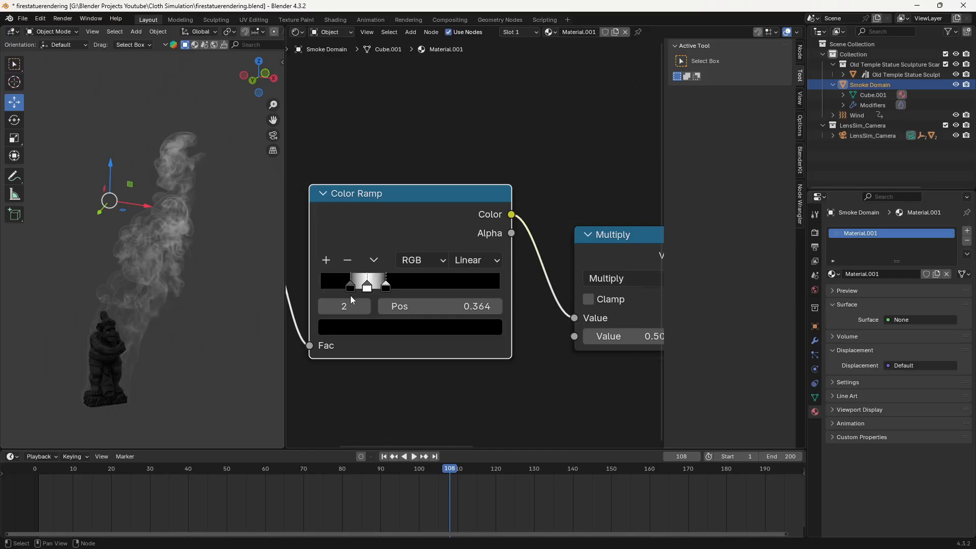
pyautogui.scroll(2, 351, 302)
pyautogui.moveTo(359, 407); pyautogui.dragTo(472, 387, button='middle')
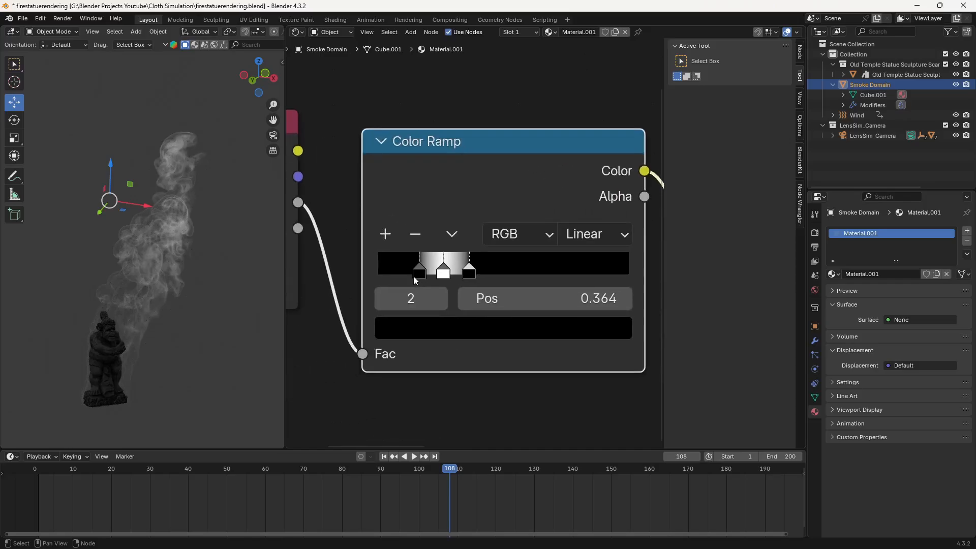
pyautogui.moveTo(419, 276); pyautogui.dragTo(451, 275)
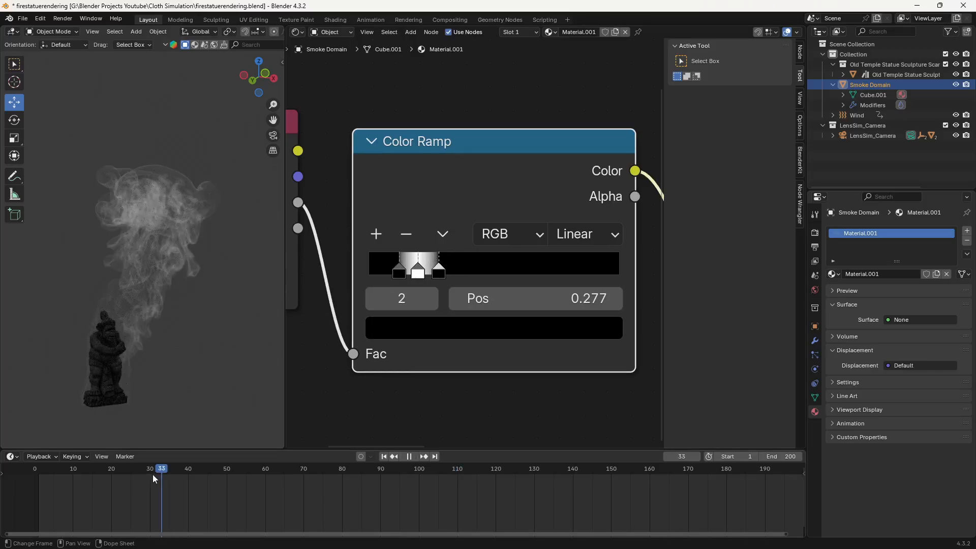
pyautogui.moveTo(152, 474); pyautogui.dragTo(269, 480)
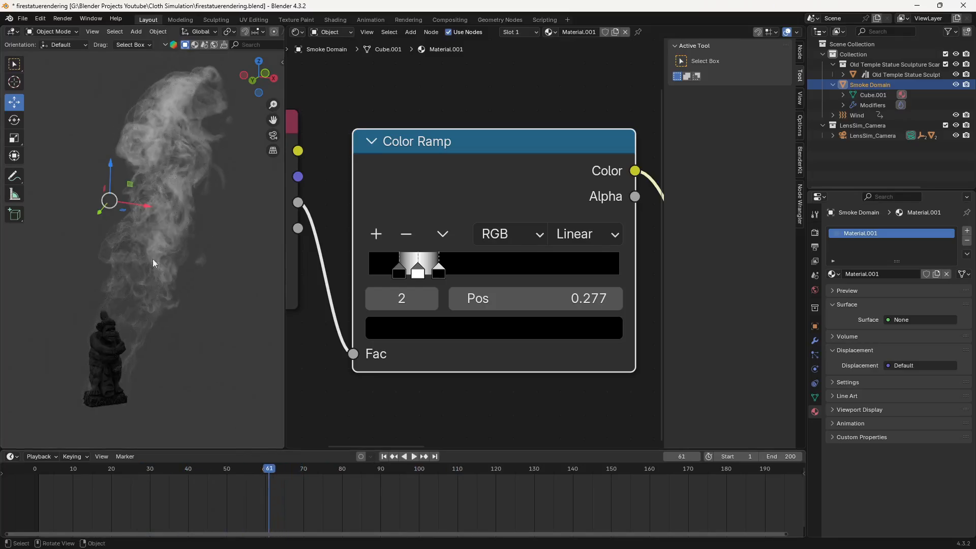
# - Set the Multiply node's second value to 12 to strengthen the emission
pyautogui.moveTo(574, 390); pyautogui.dragTo(440, 349, button='middle')
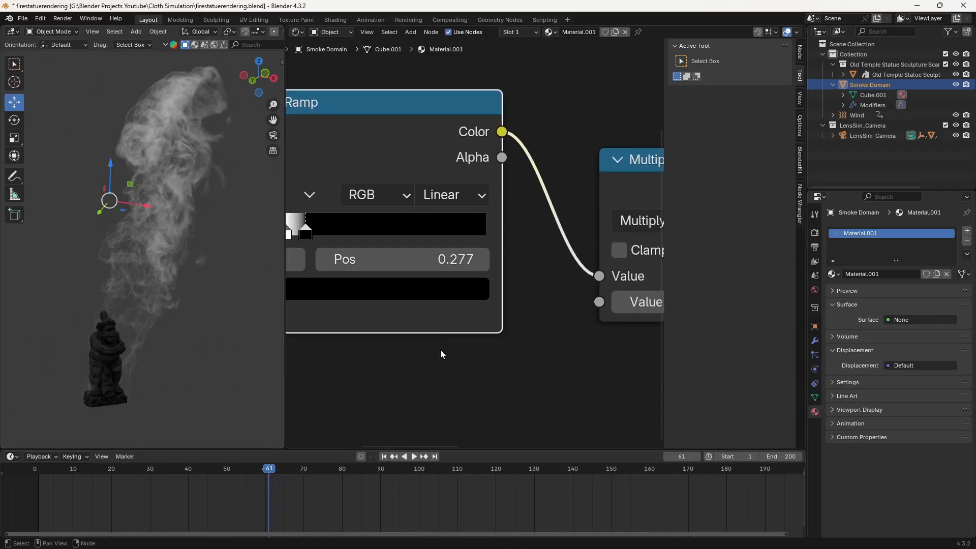
pyautogui.scroll(-3, 526, 323)
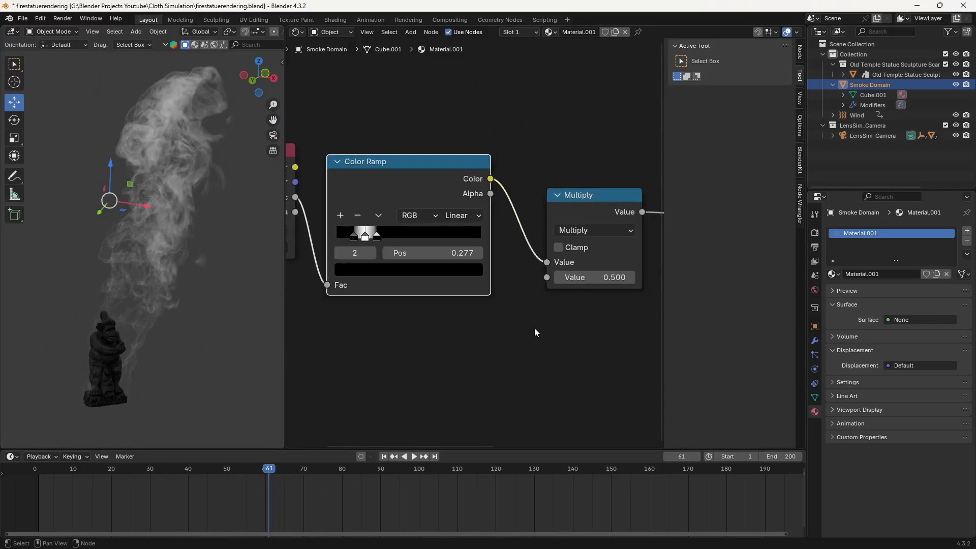
pyautogui.moveTo(535, 328); pyautogui.dragTo(468, 336, button='middle')
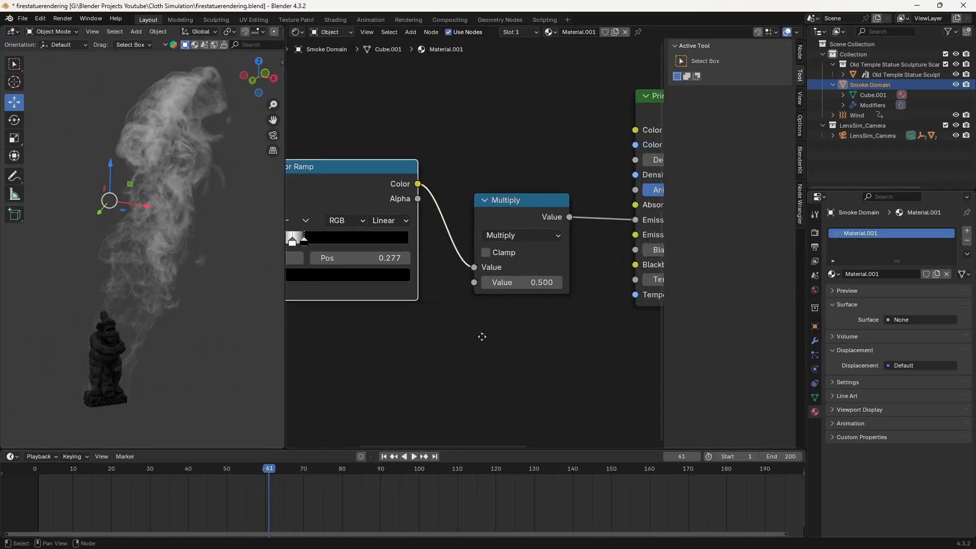
pyautogui.click(521, 286)
pyautogui.write('12')
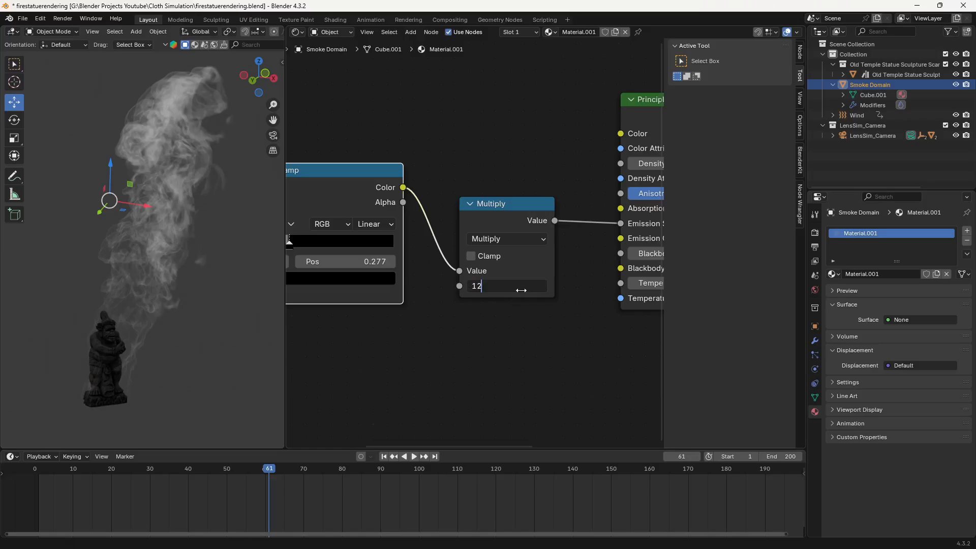
pyautogui.press('Return')
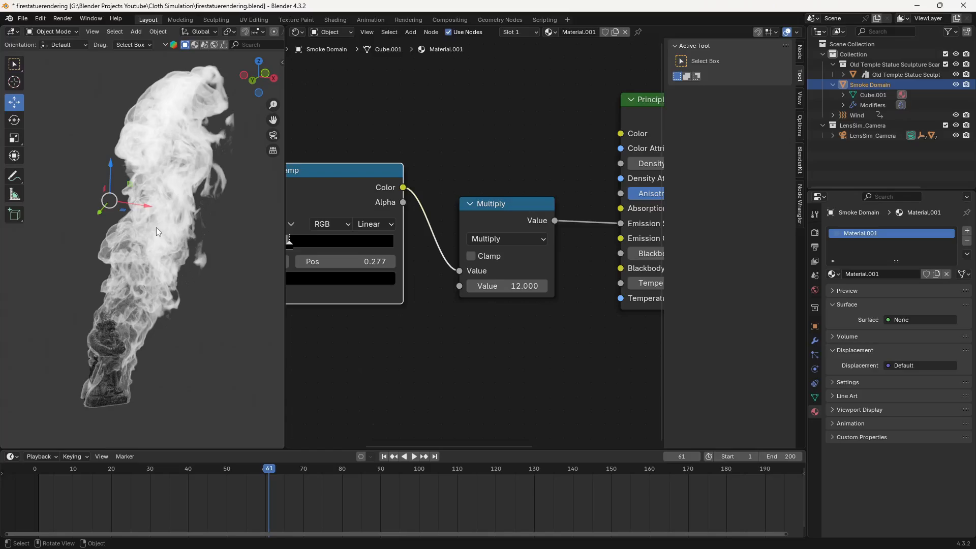
# - Refine the Color Ramp's bright band, placing the lower black stop at 0.173 and the white stop at about 0.24
pyautogui.moveTo(401, 362); pyautogui.dragTo(516, 367, button='middle')
pyautogui.scroll(4, 460, 244)
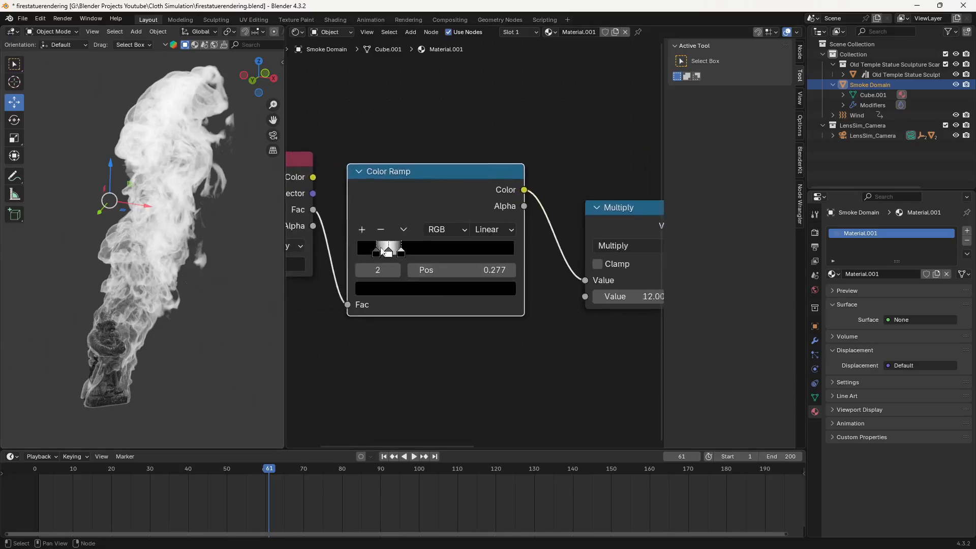
pyautogui.click(351, 256)
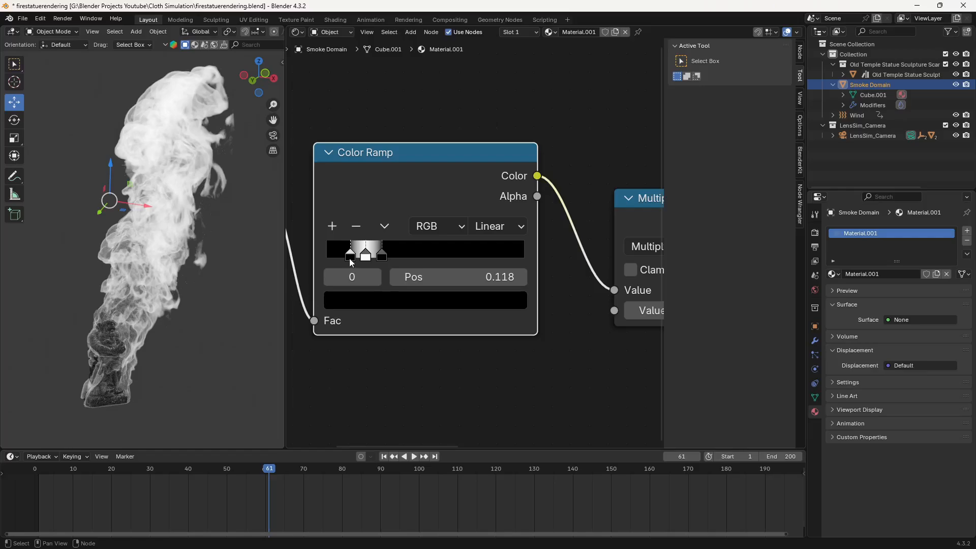
pyautogui.press('g')
pyautogui.moveTo(354, 258)
pyautogui.mouseDown()
pyautogui.moveTo(424, 259)
pyautogui.moveTo(372, 260)
pyautogui.mouseUp()
pyautogui.click(369, 257)
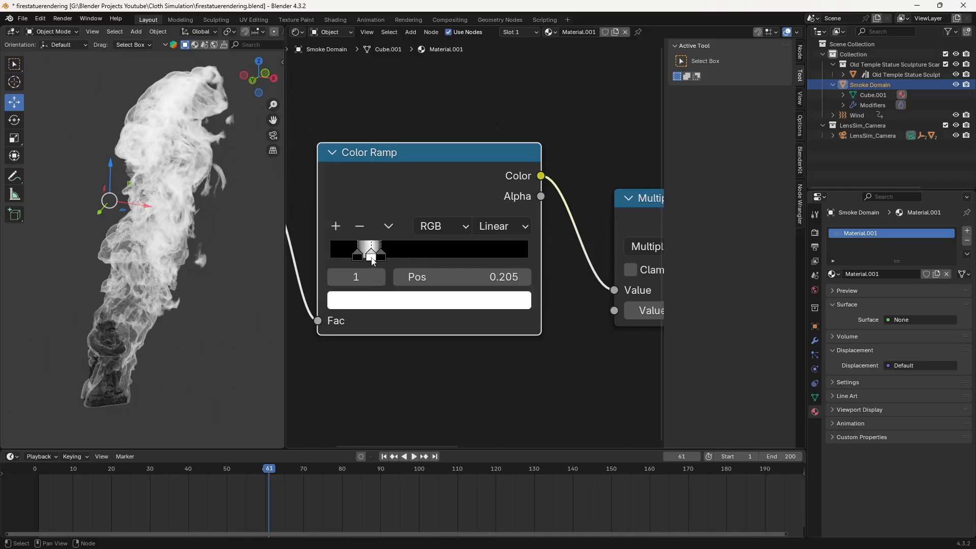
pyautogui.press('g')
pyautogui.moveTo(354, 262)
pyautogui.mouseDown()
pyautogui.moveTo(387, 257)
pyautogui.moveTo(364, 261)
pyautogui.mouseUp()
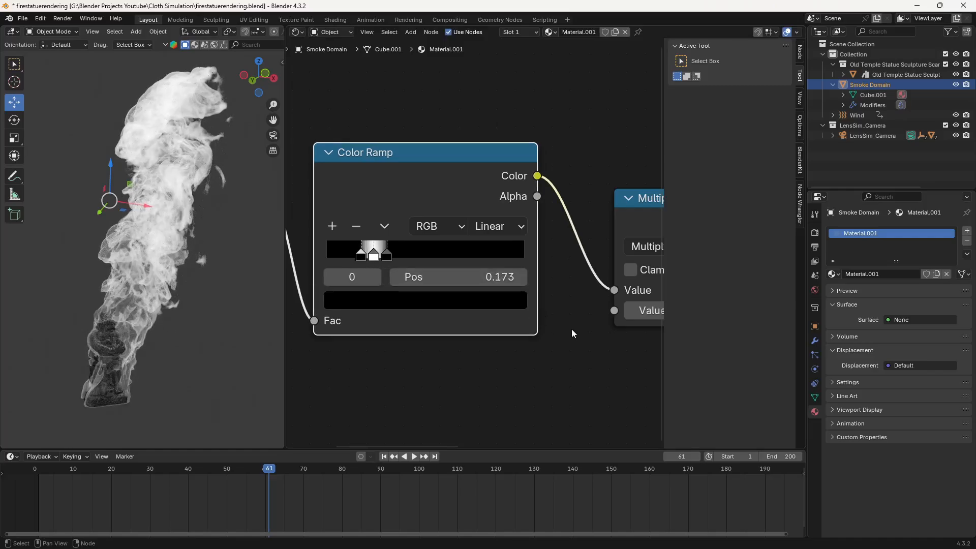
# - Try a much stronger emission by setting the Multiply node's second value to 150
pyautogui.moveTo(573, 331); pyautogui.dragTo(401, 313, button='middle')
pyautogui.click(543, 297)
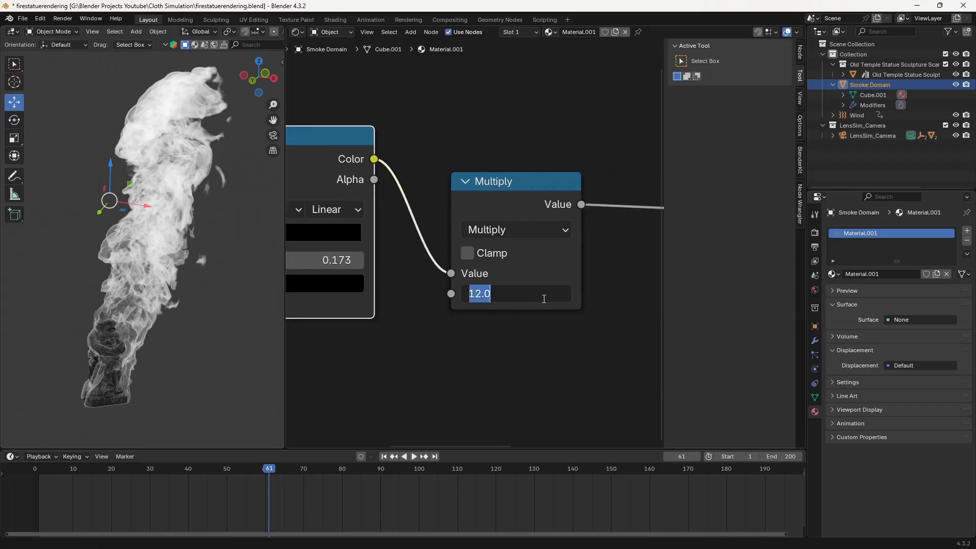
pyautogui.write('150')
pyautogui.press('Return')
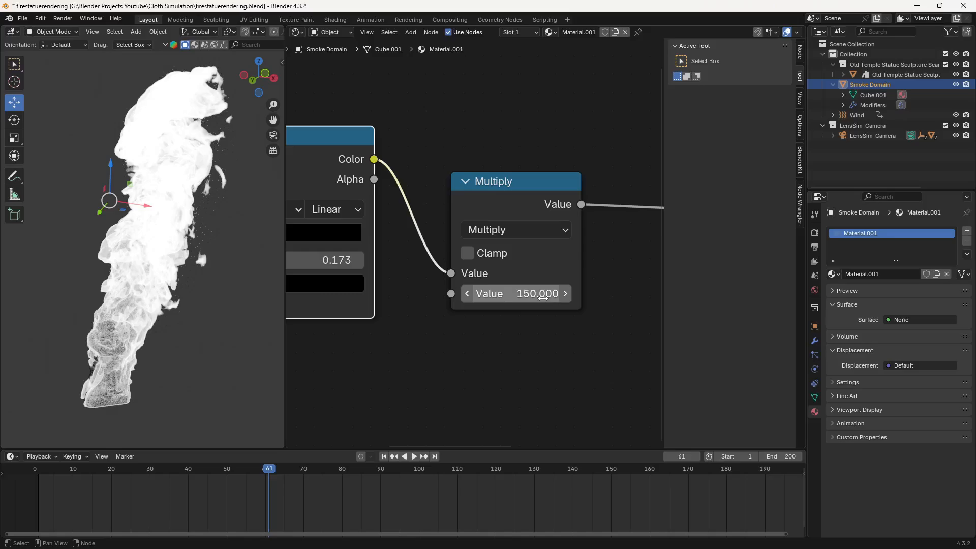
# - Set the Multiply node's second value to 15
pyautogui.click(542, 298)
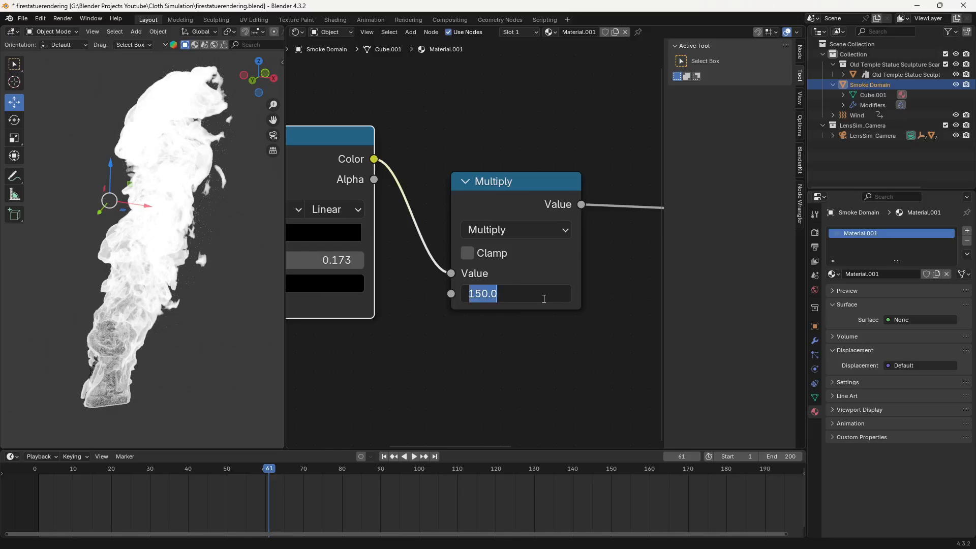
pyautogui.write('15')
pyautogui.press('Return')
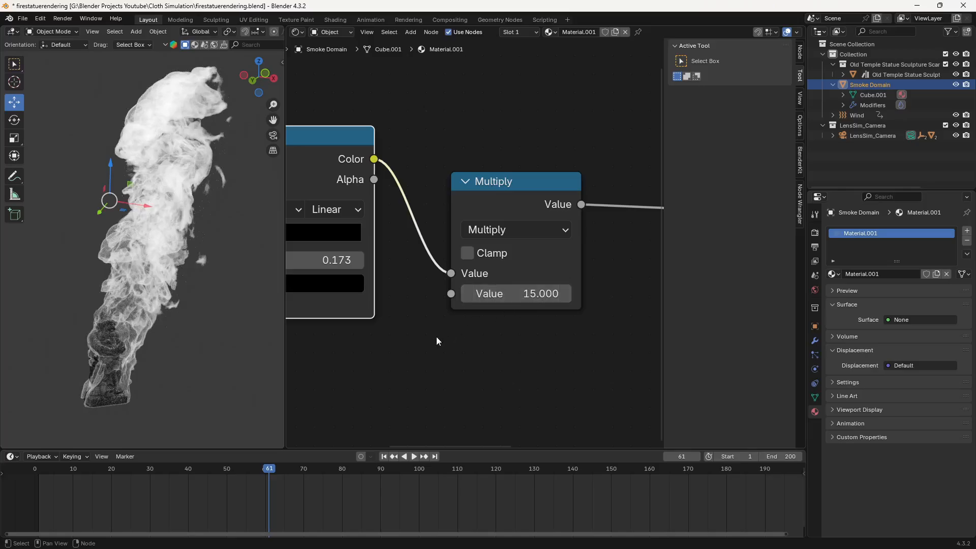
pyautogui.moveTo(412, 346); pyautogui.dragTo(486, 329, button='middle')
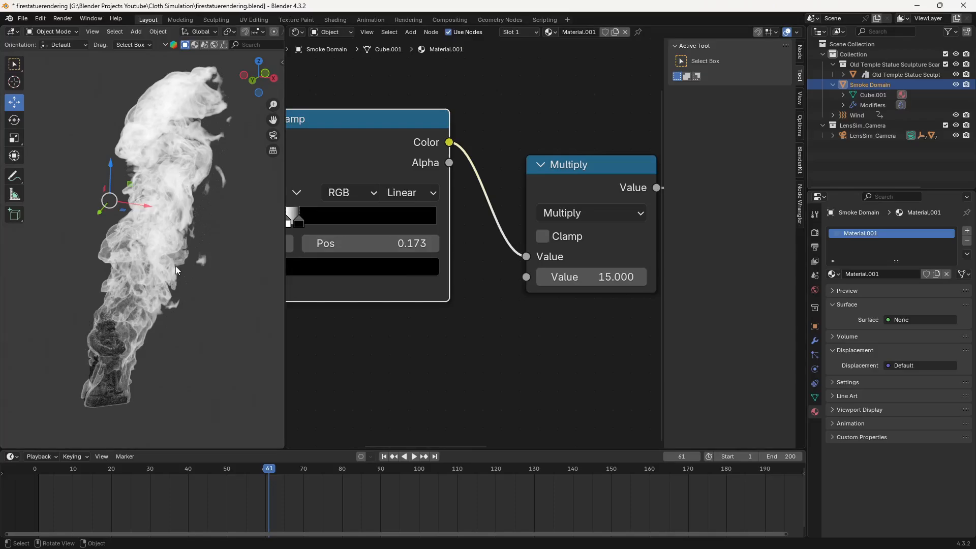
pyautogui.scroll(-7, 622, 327)
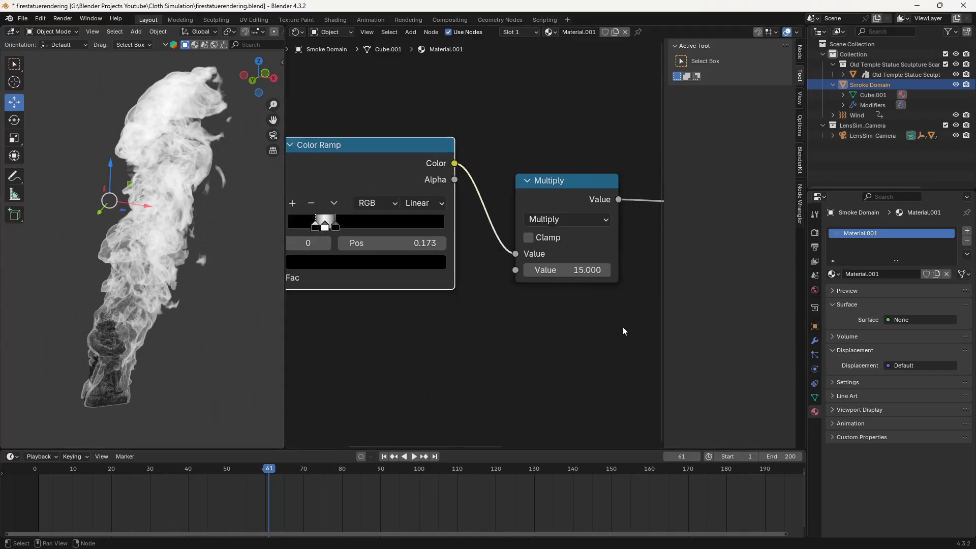
pyautogui.moveTo(586, 324); pyautogui.dragTo(517, 338, button='middle')
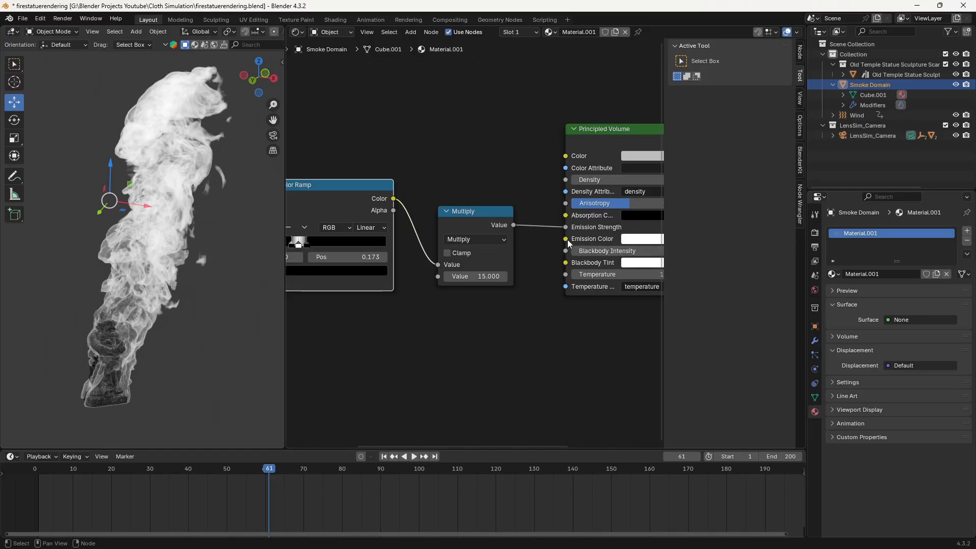
pyautogui.moveTo(567, 239)
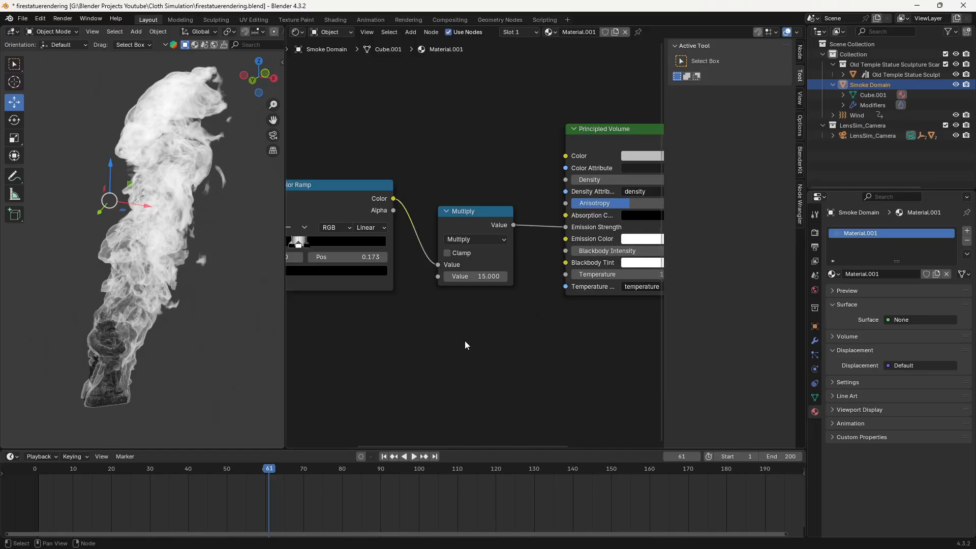
# - Add a Blackbody node and connect its Color output to the Principled Volume's Emission Color
pyautogui.hotkey('shift', 'a')
pyautogui.write('blac')
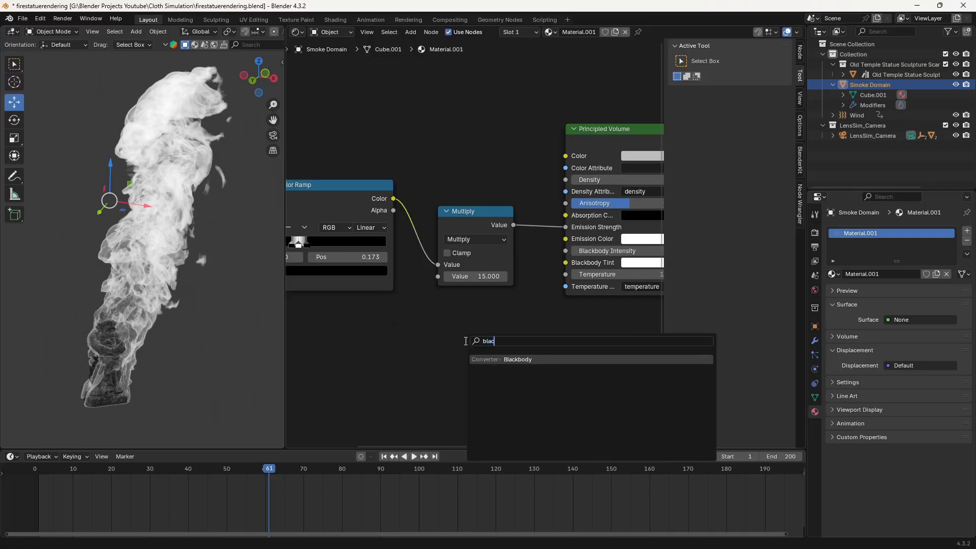
pyautogui.click(496, 359)
pyautogui.click(503, 350)
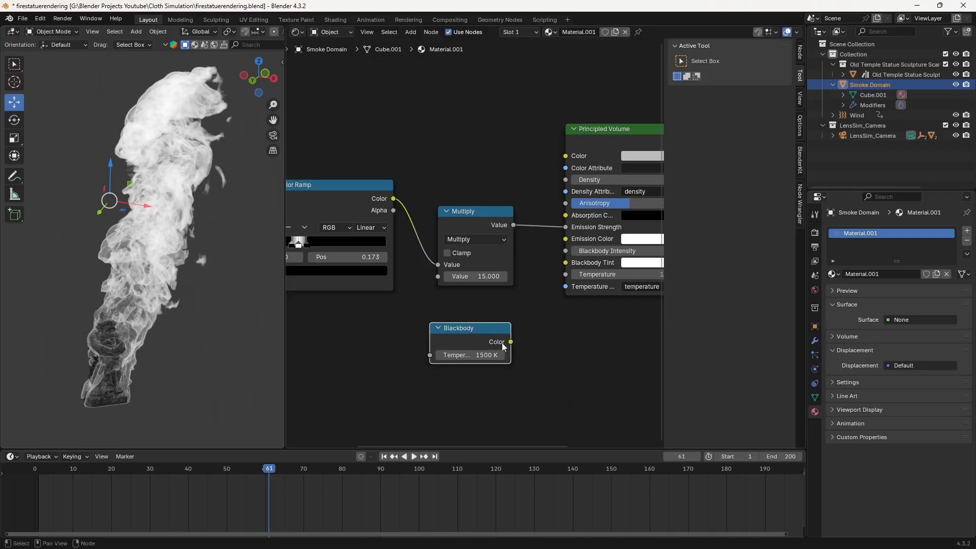
pyautogui.moveTo(511, 342); pyautogui.dragTo(565, 239)
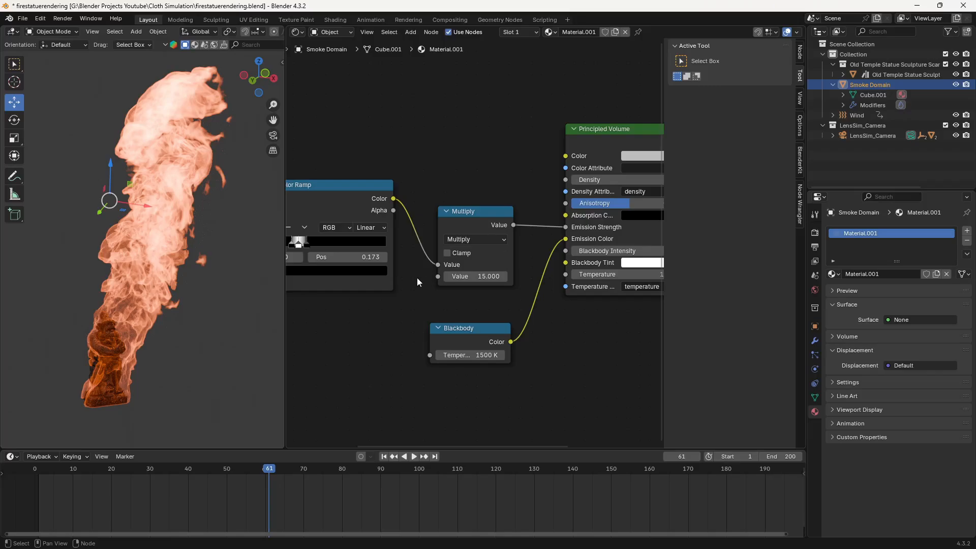
# - Try a very weak emission with the Multiply node's second value at 0.1, and set it back to 15
pyautogui.moveTo(378, 296); pyautogui.dragTo(456, 294, button='middle')
pyautogui.click(553, 274)
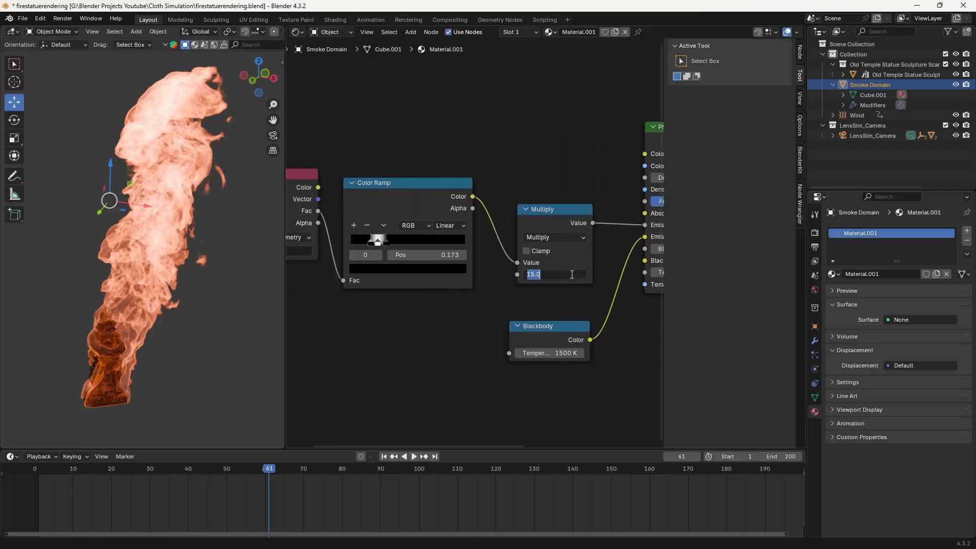
pyautogui.write('0.1')
pyautogui.press('Return')
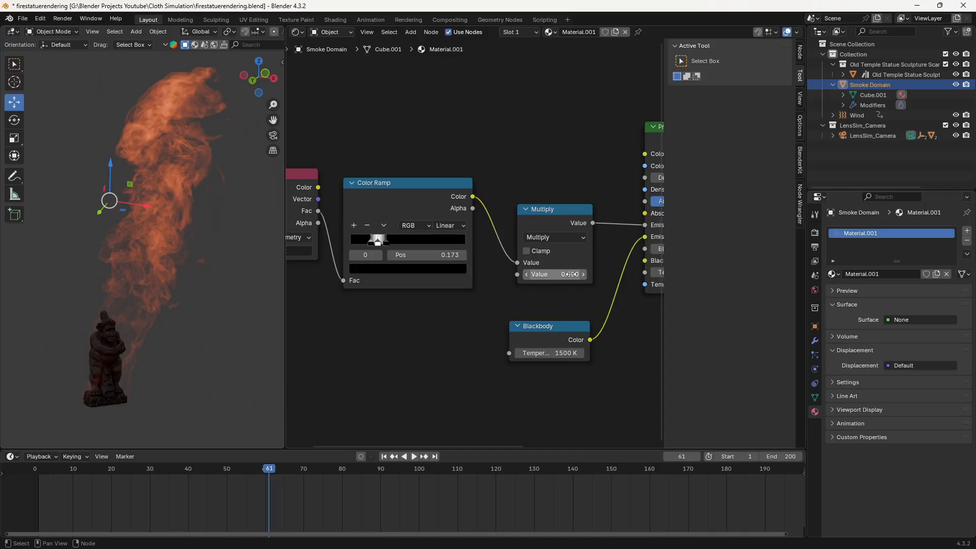
pyautogui.click(569, 274)
pyautogui.write('1')
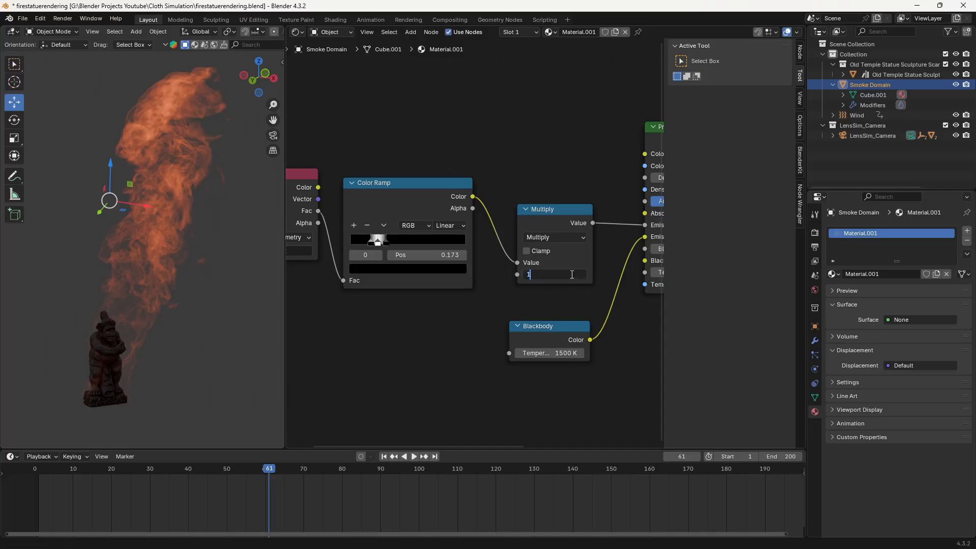
pyautogui.write('5')
pyautogui.press('Return')
# - Try an extreme emission by setting the Multiply node's second value to 150
pyautogui.click(572, 274)
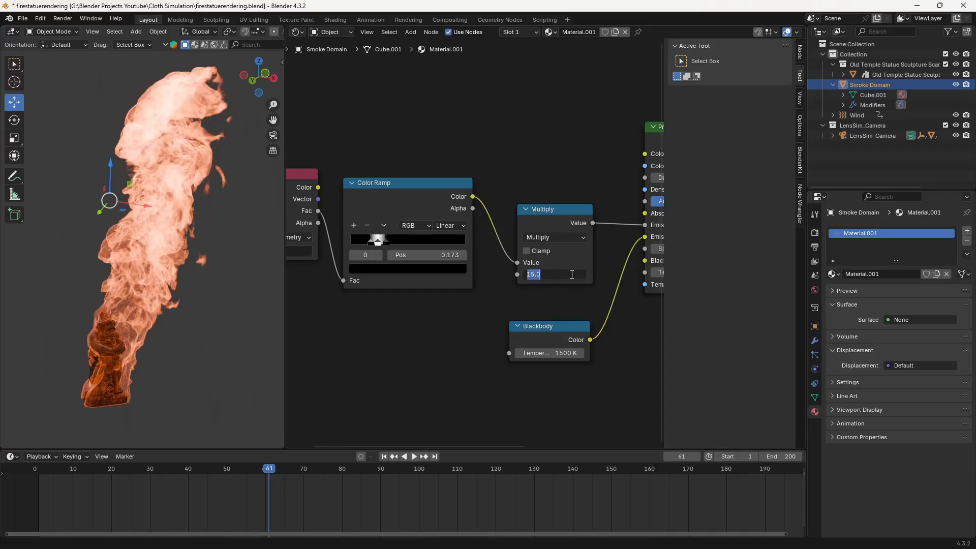
pyautogui.write('150')
pyautogui.press('Return')
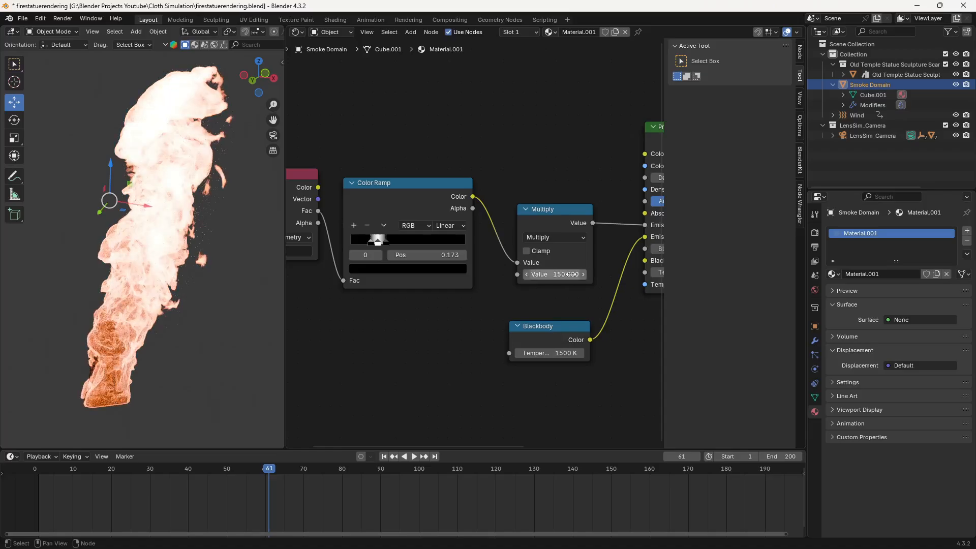
# - Set the Multiply node's second value to 25
pyautogui.click(571, 275)
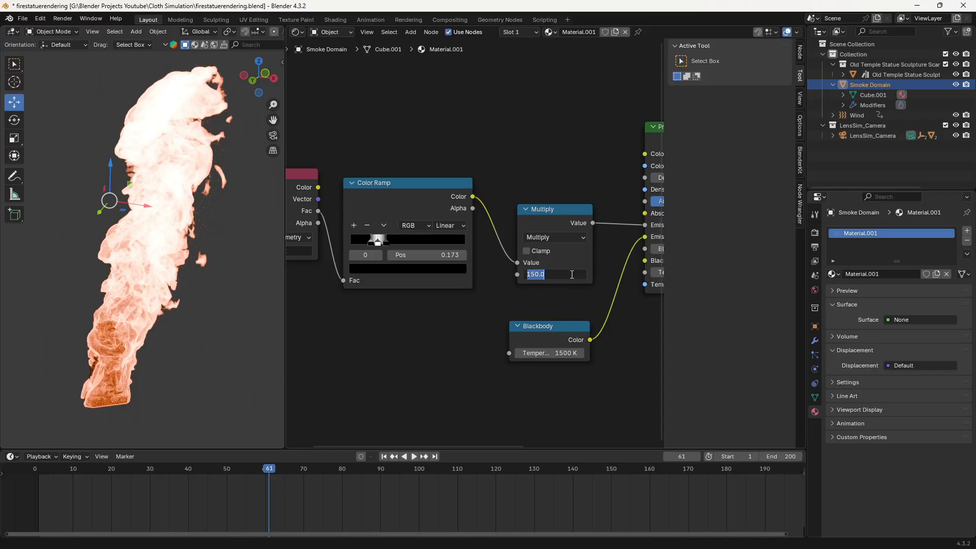
pyautogui.write('25')
pyautogui.press('Return')
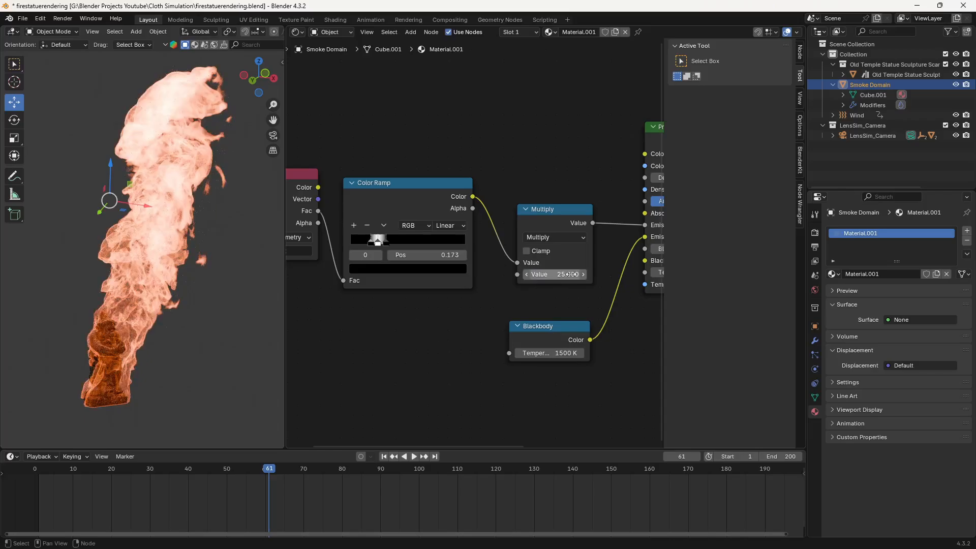
# - Try a hotter flame color by setting the Blackbody node's temperature to 2500 K
pyautogui.moveTo(616, 357); pyautogui.dragTo(509, 356, button='middle')
pyautogui.click(462, 353)
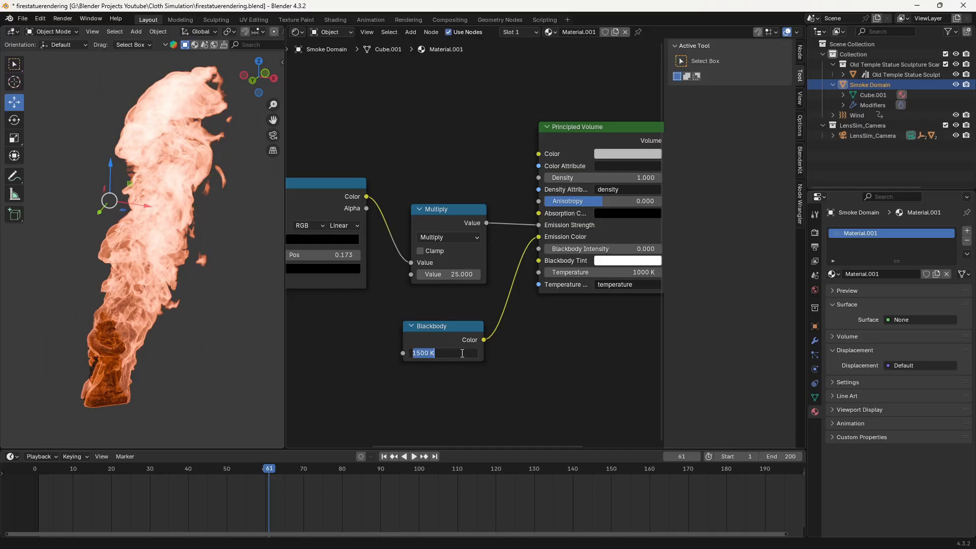
pyautogui.write('2500')
pyautogui.press('Return')
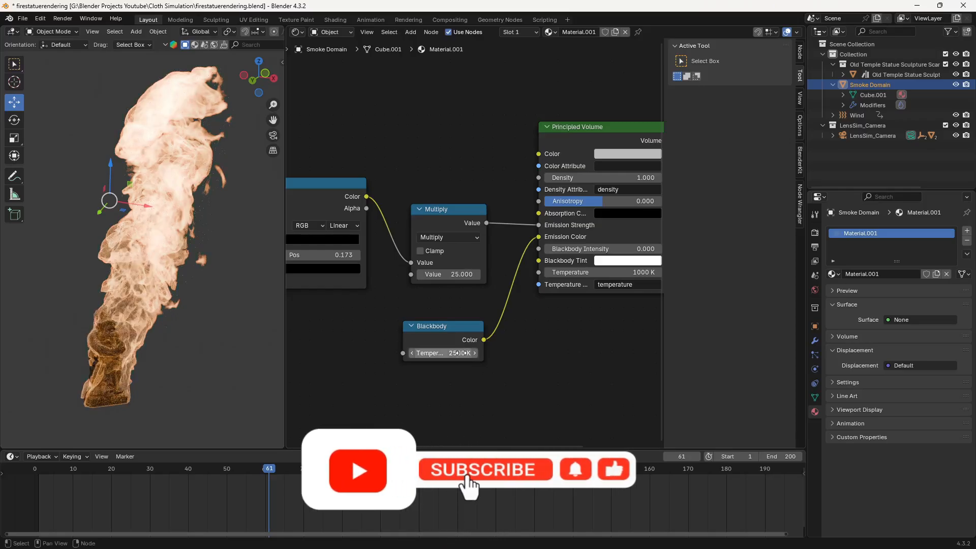
# - Set the Blackbody node's temperature to 1600 K
pyautogui.click(461, 353)
pyautogui.write('160')
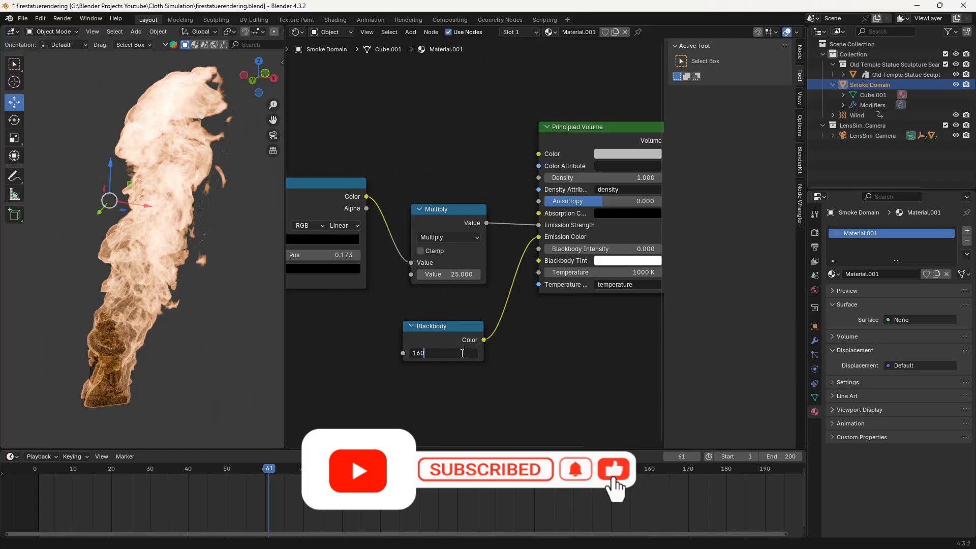
pyautogui.write('0')
pyautogui.press('Return')
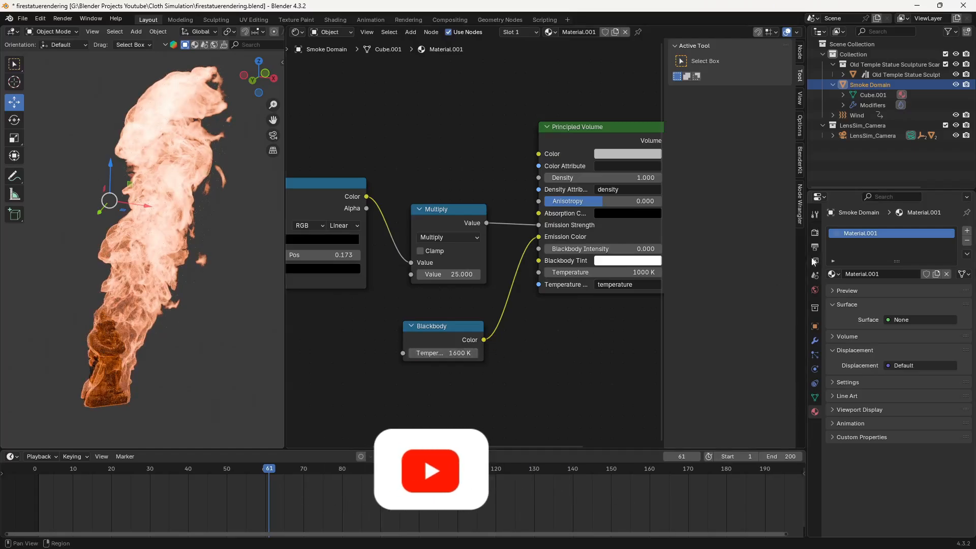
# - Change the scene's color management view transform to Filmic in the render settings
pyautogui.click(814, 233)
pyautogui.scroll(-4, 874, 330)
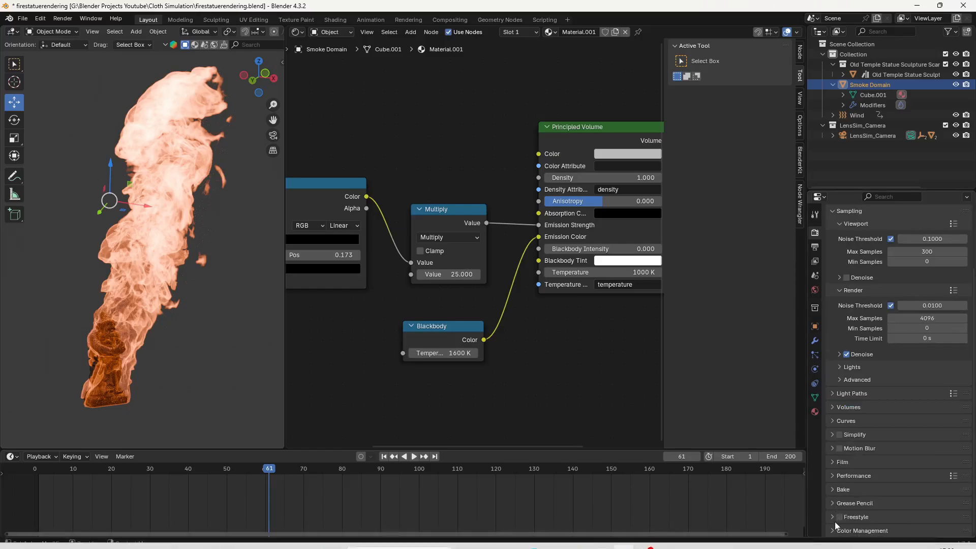
pyautogui.scroll(-5, 858, 458)
pyautogui.click(867, 410)
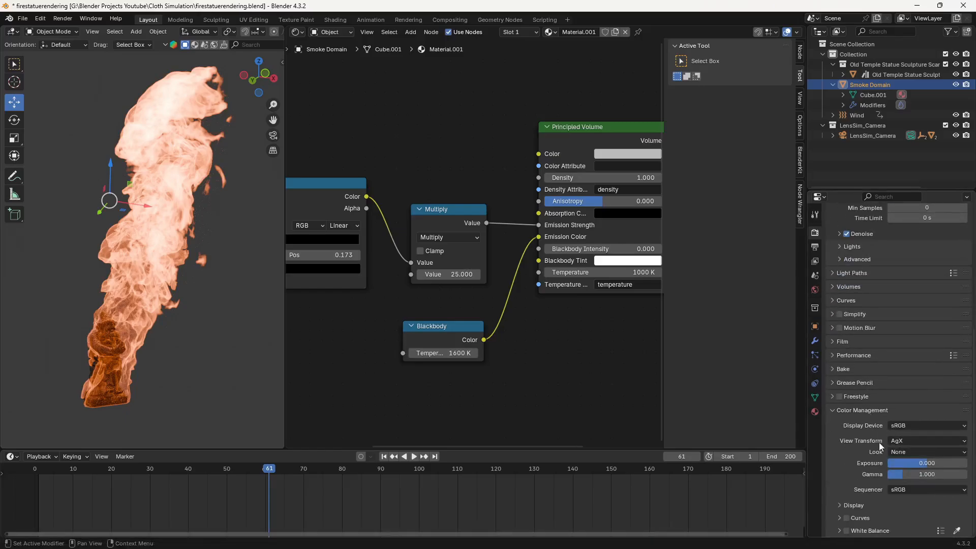
pyautogui.click(913, 440)
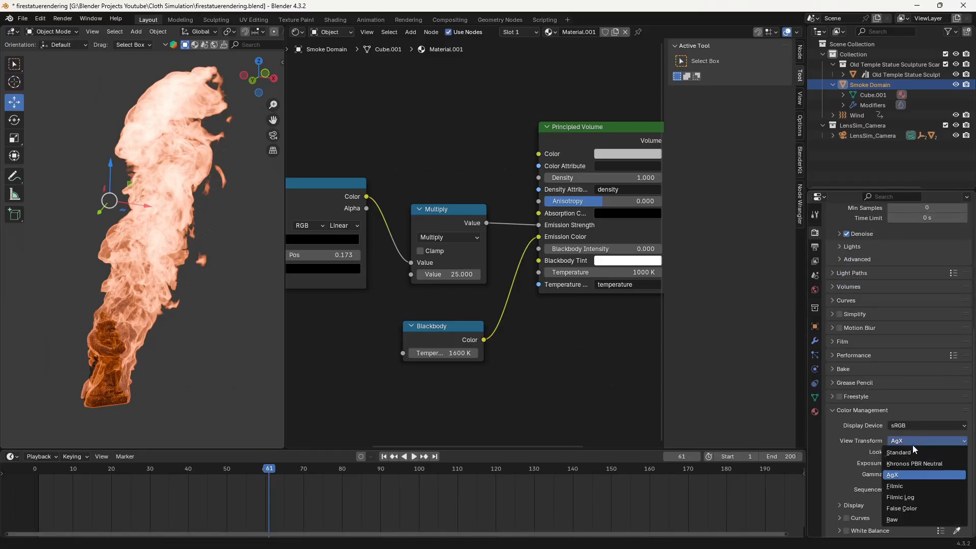
pyautogui.click(906, 486)
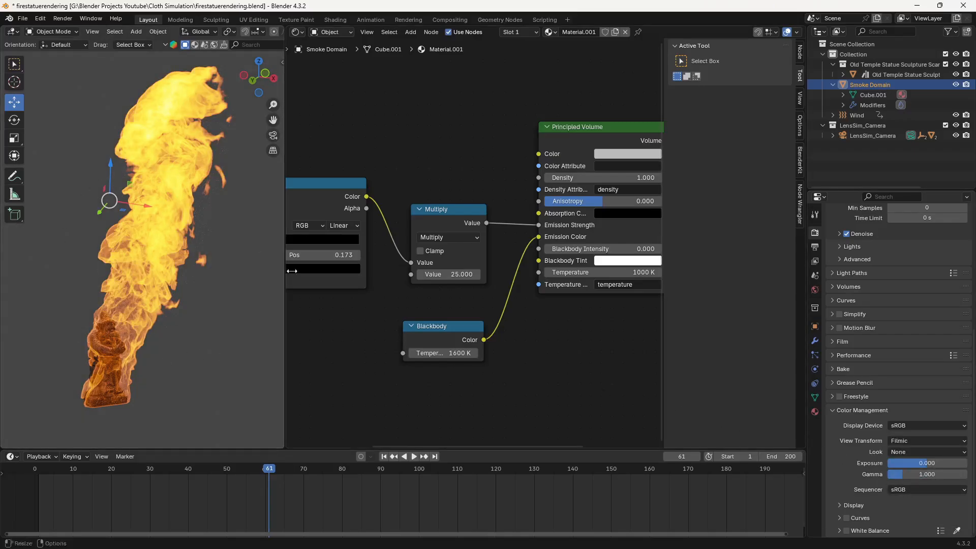
# - Make room beside the Principled Volume and insert a Hue/Saturation/Value node on the link between Blackbody and Emission Color
pyautogui.moveTo(538, 342); pyautogui.dragTo(451, 350, button='middle')
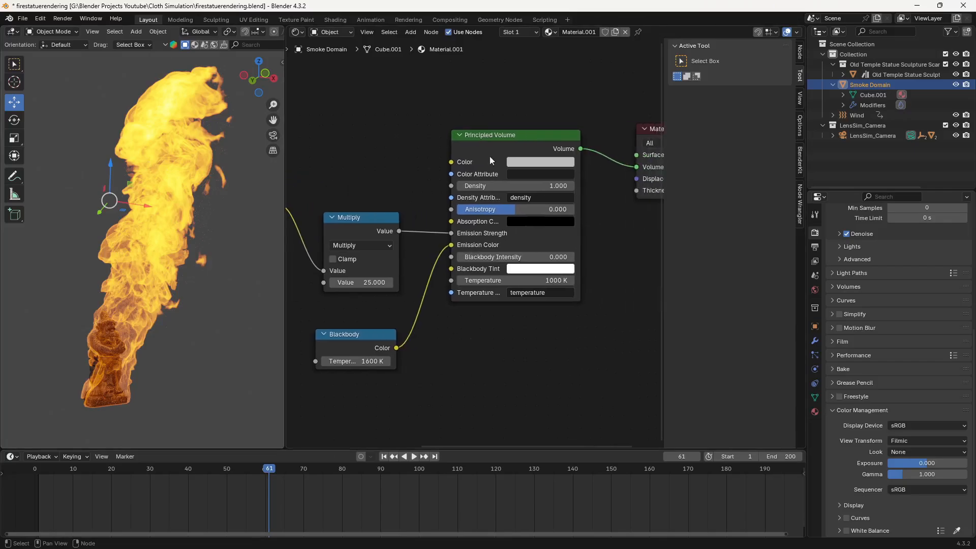
pyautogui.moveTo(495, 136); pyautogui.dragTo(516, 135)
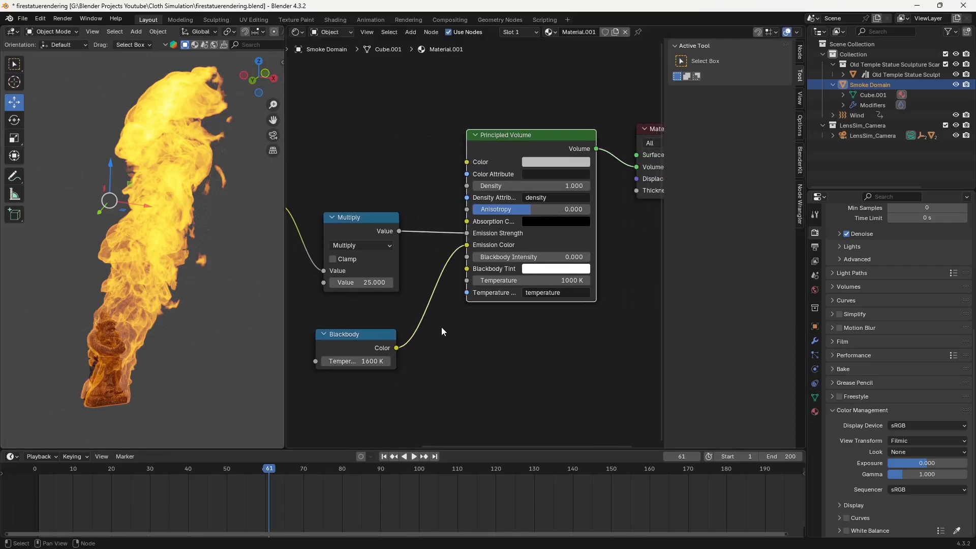
pyautogui.click(431, 344)
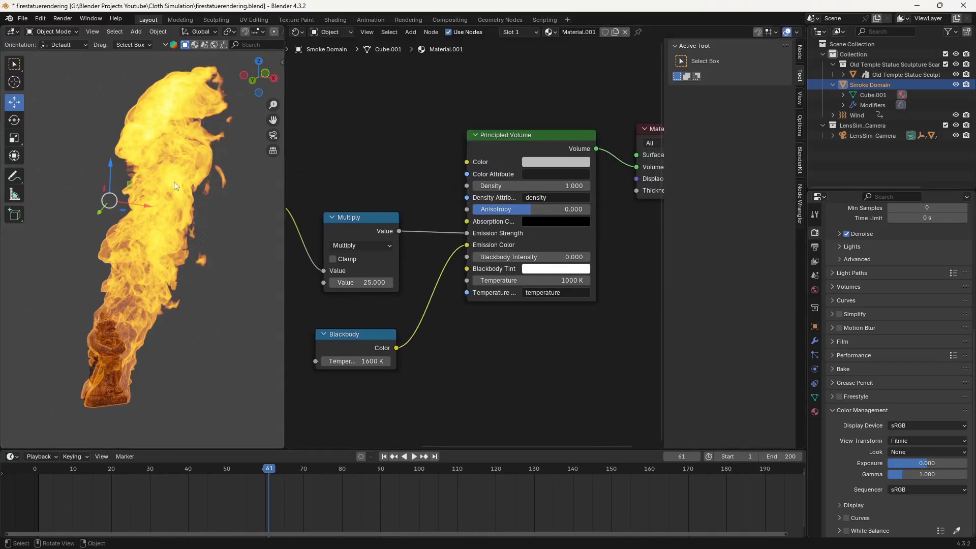
pyautogui.hotkey('shift', 'a')
pyautogui.click(438, 337)
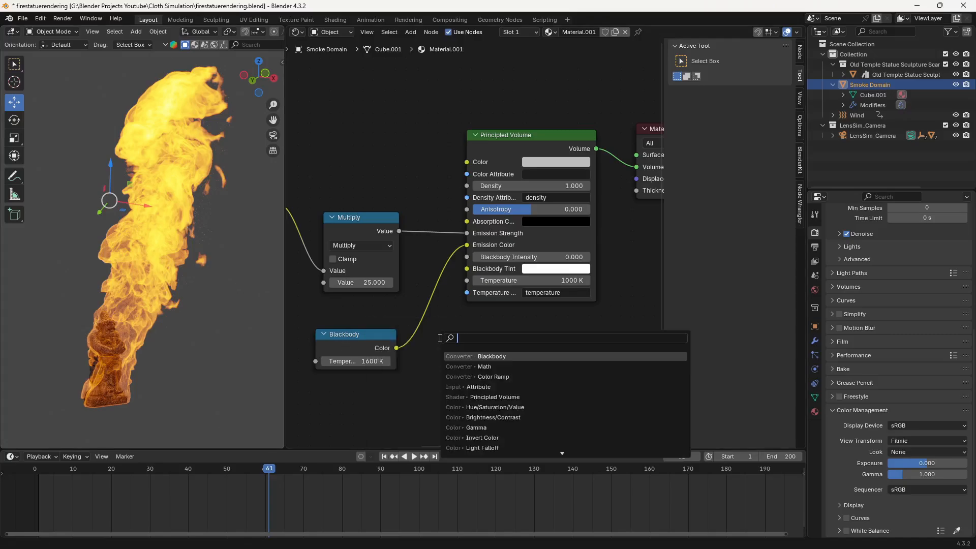
pyautogui.write('hue')
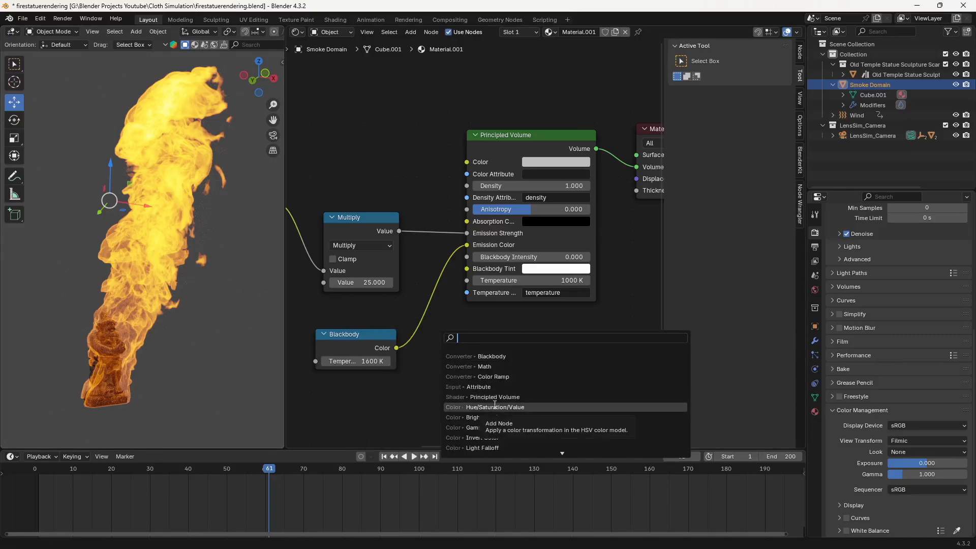
pyautogui.click(472, 355)
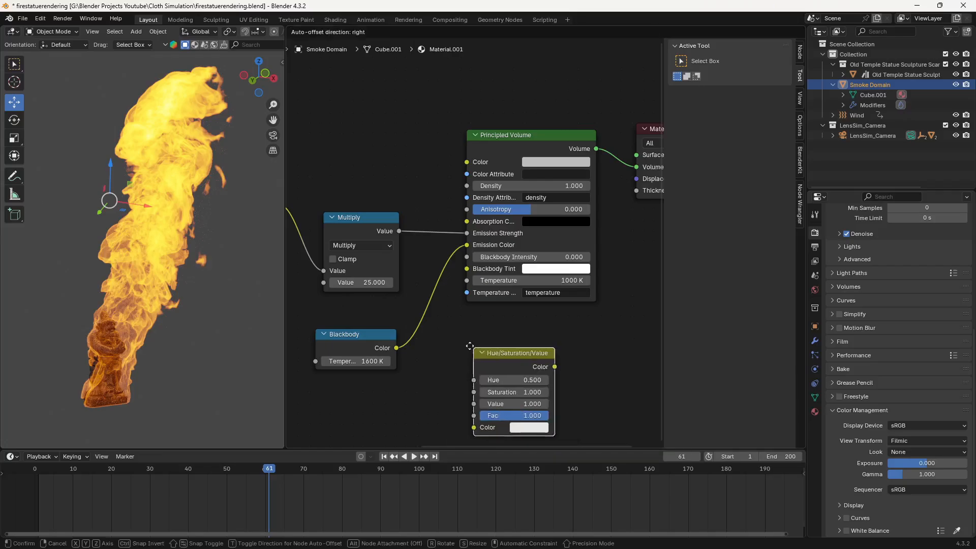
pyautogui.click(425, 308)
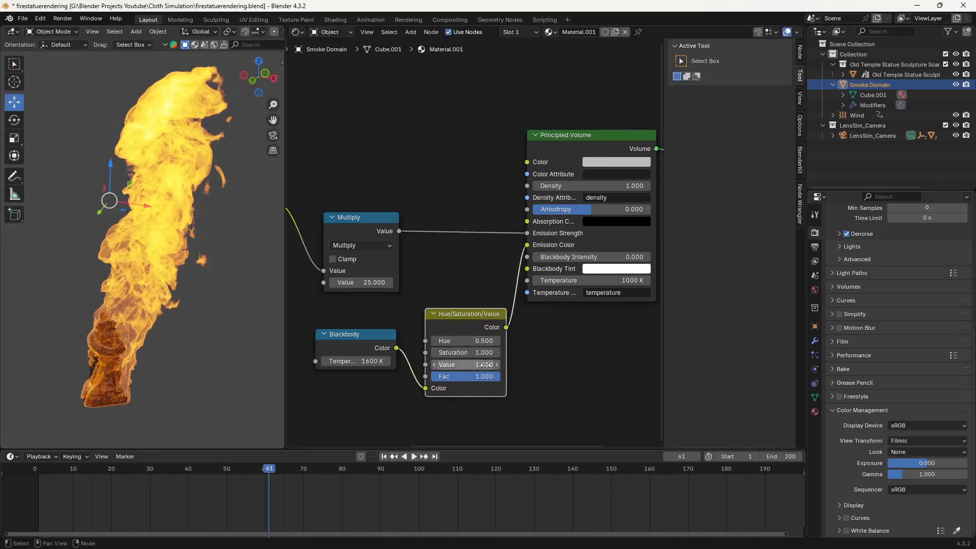
# - Set the Hue/Saturation/Value node's saturation to 0.99
pyautogui.click(487, 352)
pyautogui.press('BackSpace')
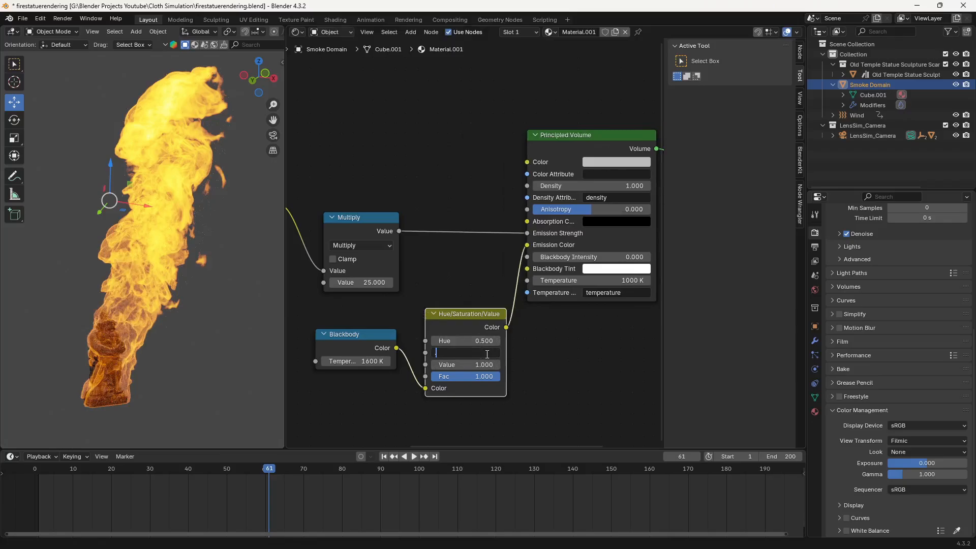
pyautogui.write('.99')
pyautogui.press('Return')
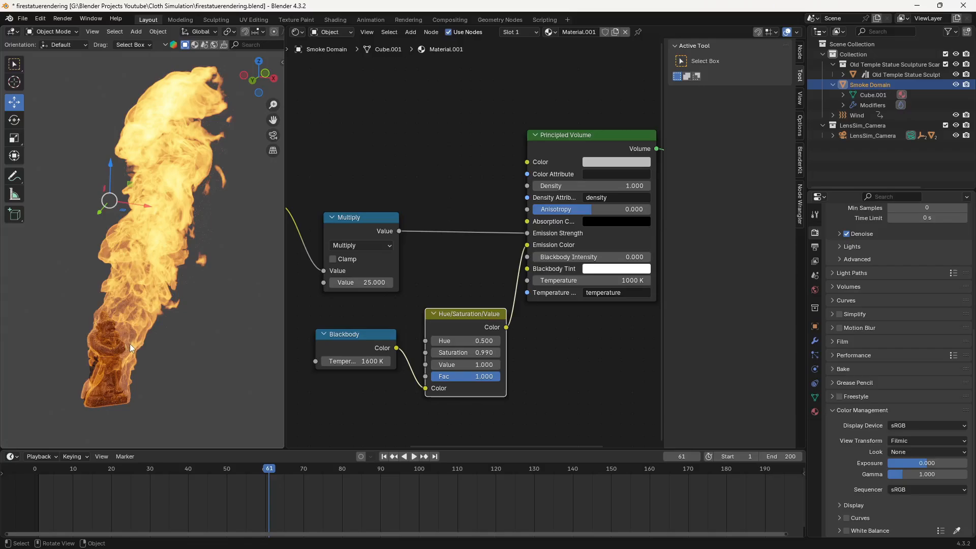
pyautogui.scroll(-3, 550, 338)
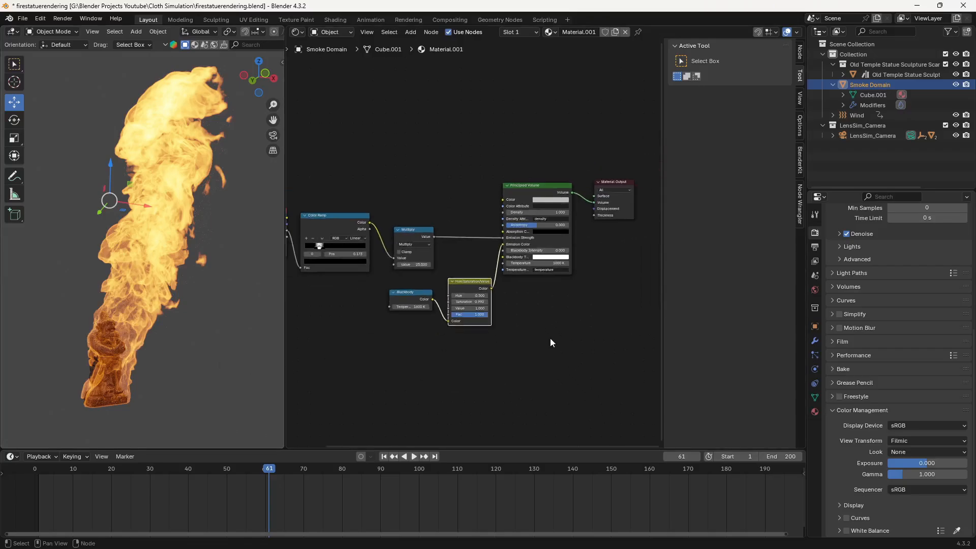
pyautogui.moveTo(354, 361); pyautogui.dragTo(429, 368, button='middle')
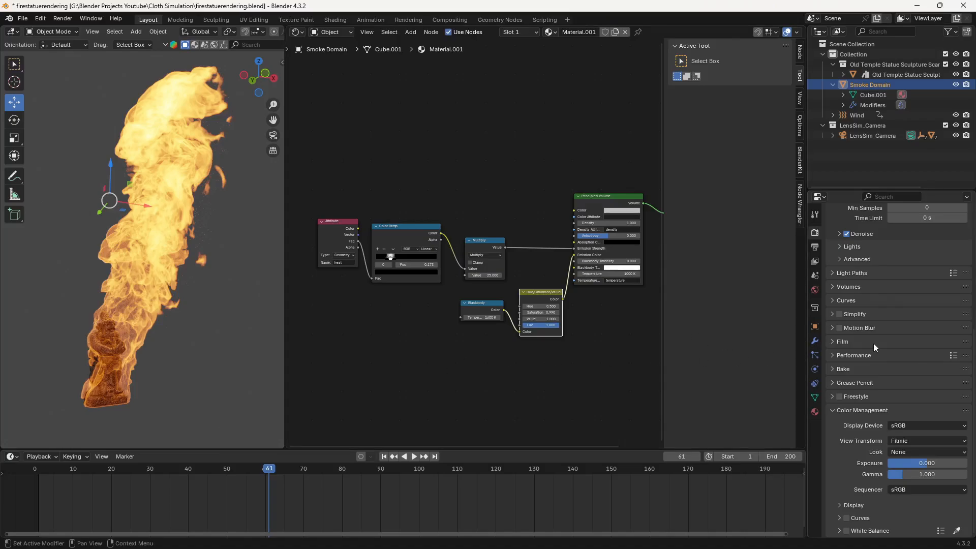
pyautogui.scroll(5, 873, 345)
pyautogui.scroll(4, 874, 343)
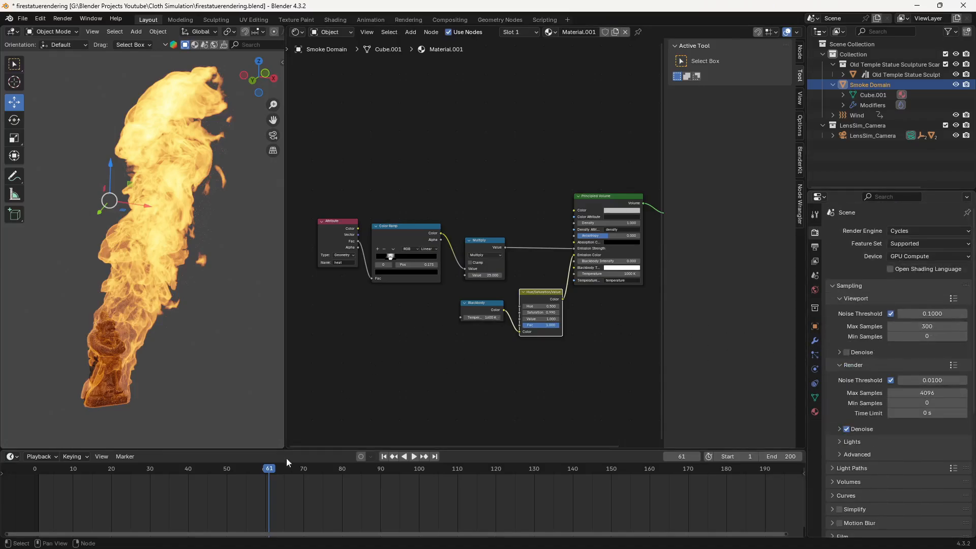
# - Go to frame 139 and examine the rendered fire through the camera
pyautogui.moveTo(272, 468); pyautogui.dragTo(569, 469)
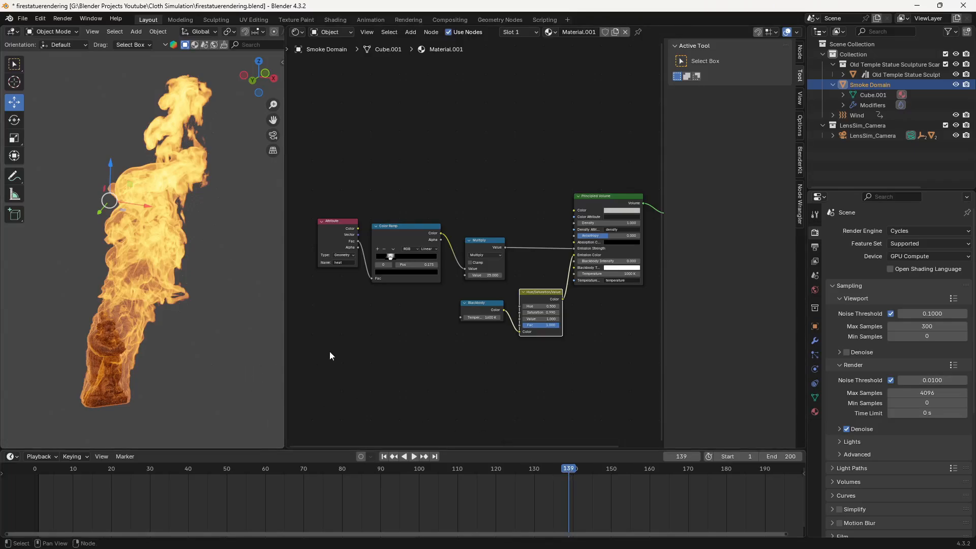
pyautogui.press('z')
pyautogui.click(192, 313)
pyautogui.click(191, 313)
pyautogui.press('KP_0')
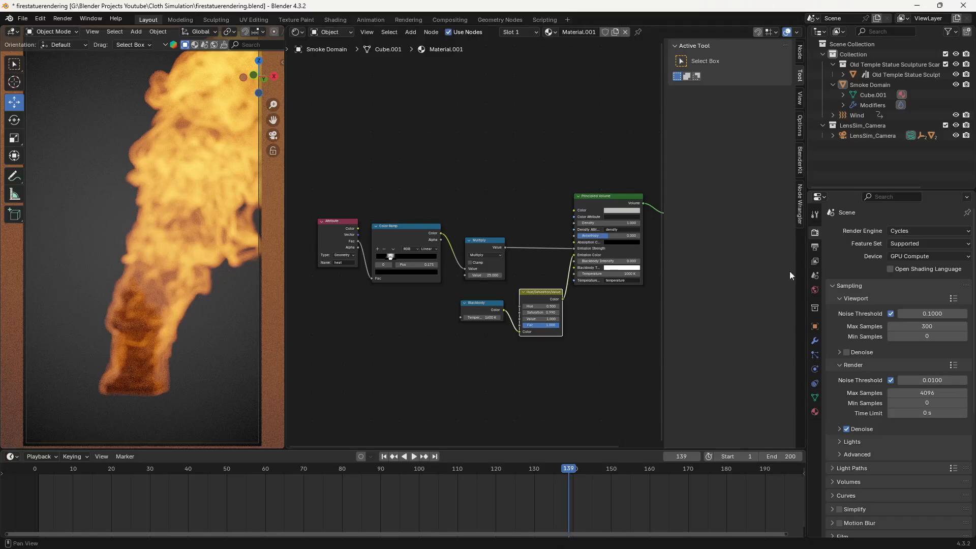
# - Disable depth of field on LensSim_Camera and check the burning statue at frame 31 in camera view
pyautogui.click(911, 136)
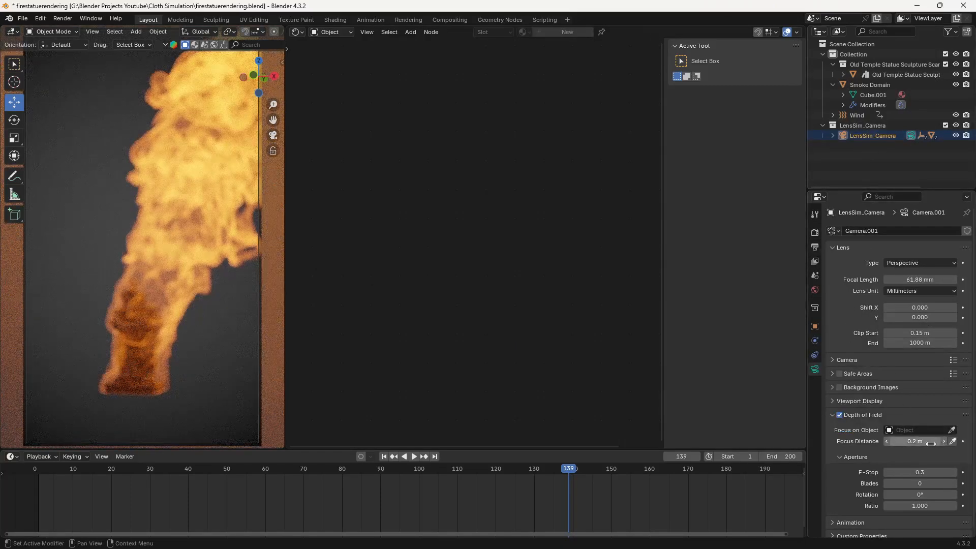
pyautogui.click(839, 415)
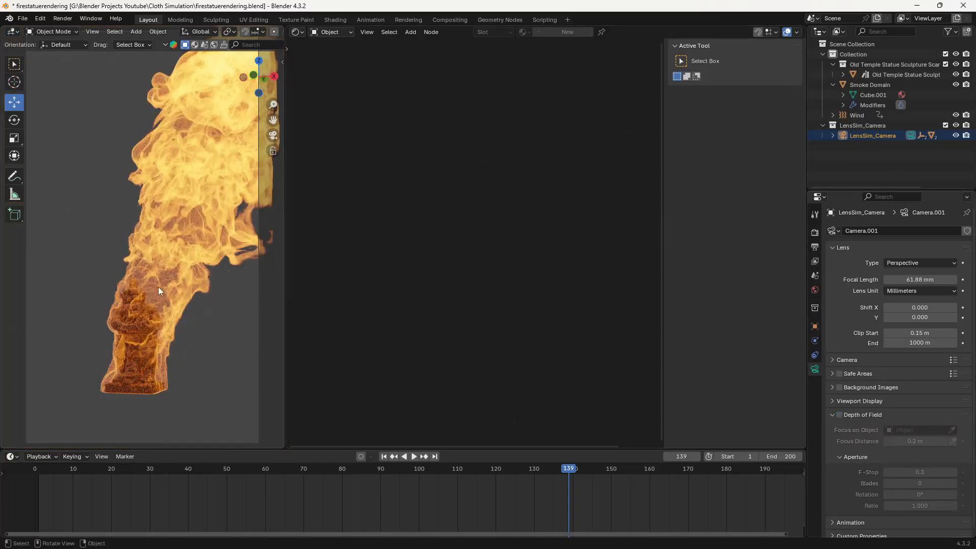
pyautogui.moveTo(366, 472); pyautogui.dragTo(154, 472)
pyautogui.press('KP_0')
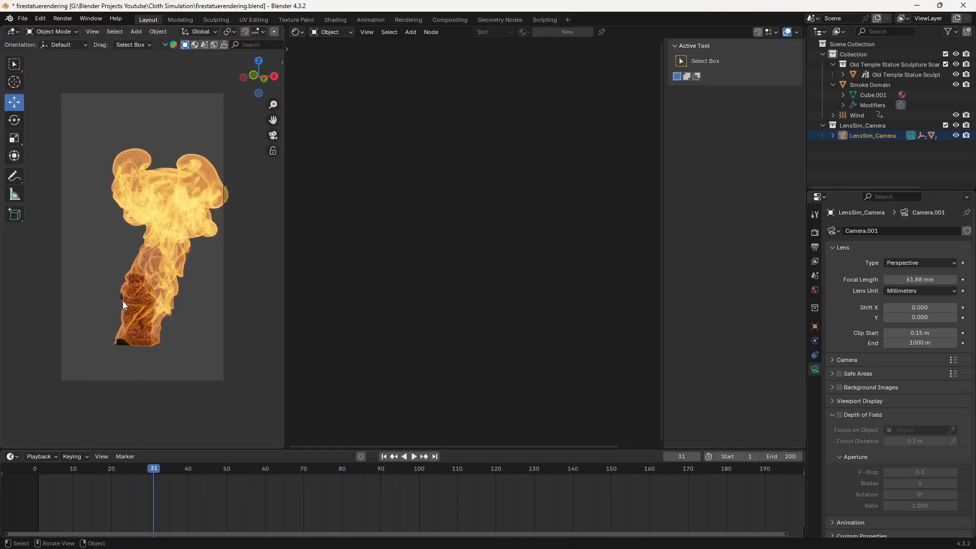
# - Move the camera backward with Walk Navigation so the burning statue sits smaller in the camera frame
pyautogui.press('q')
pyautogui.click(119, 300)
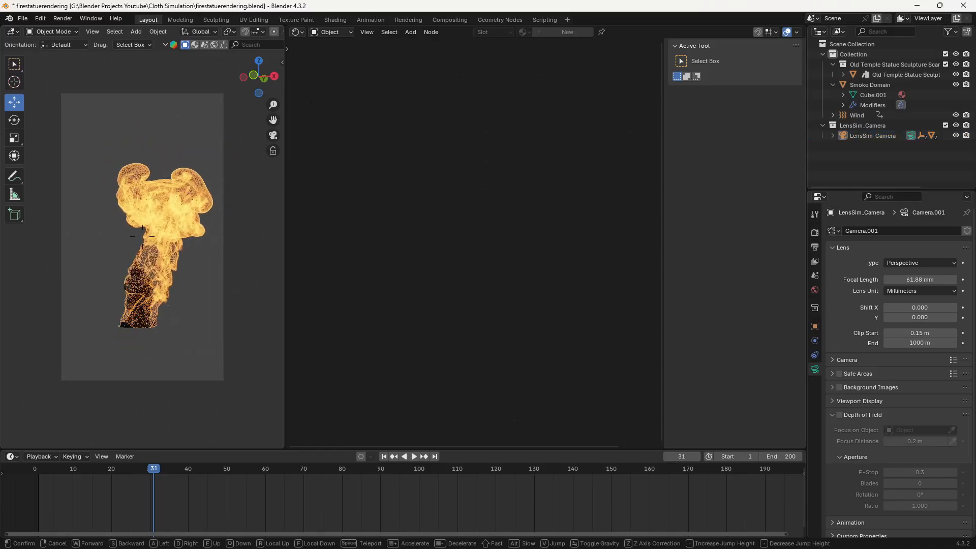
pyautogui.press('w')
pyautogui.press('s')
pyautogui.press('w')
pyautogui.press('s')
pyautogui.press('s')
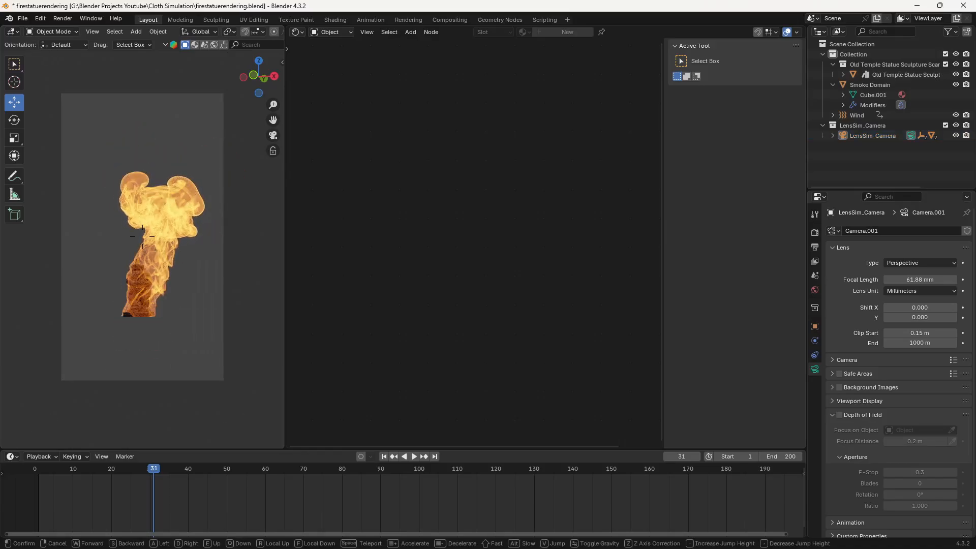
pyautogui.click(120, 300)
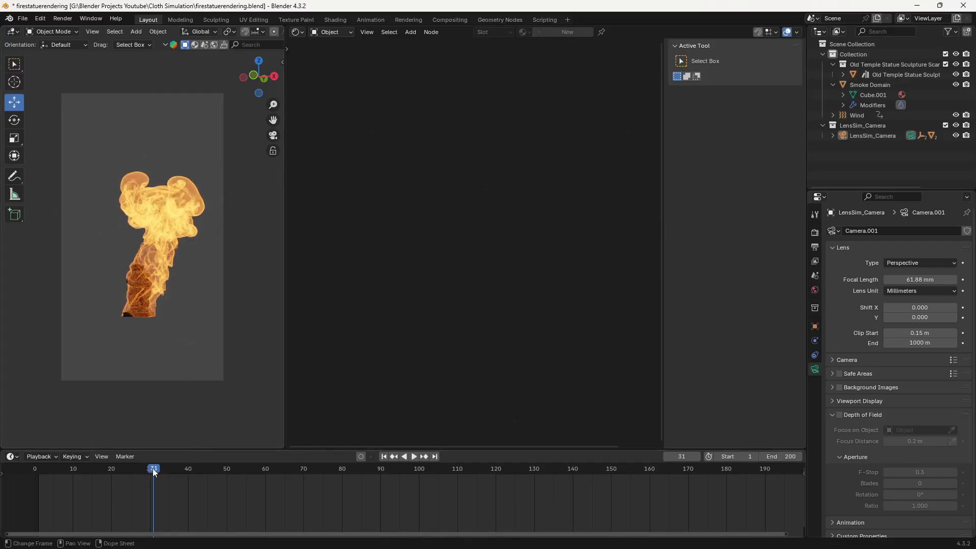
# - Play the fire animation in camera view and examine the flames at frame 65 from outside the camera
pyautogui.press('space')
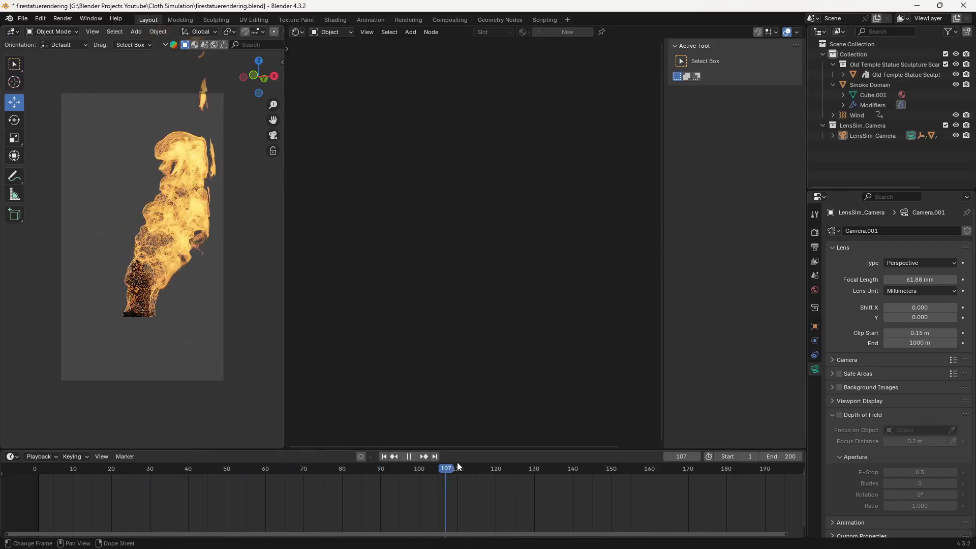
pyautogui.press('space')
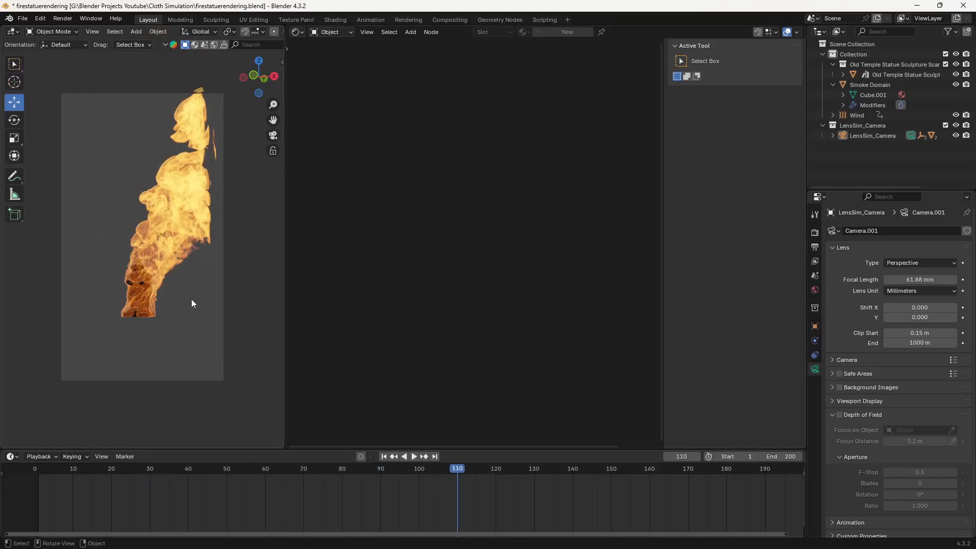
pyautogui.click(371, 470)
pyautogui.press('space')
pyautogui.press('space')
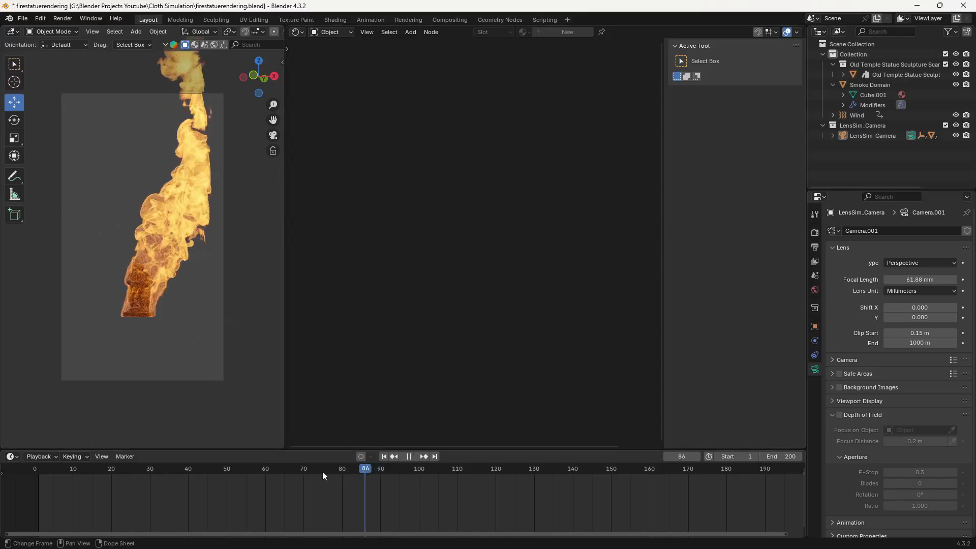
pyautogui.moveTo(323, 471); pyautogui.dragTo(284, 471)
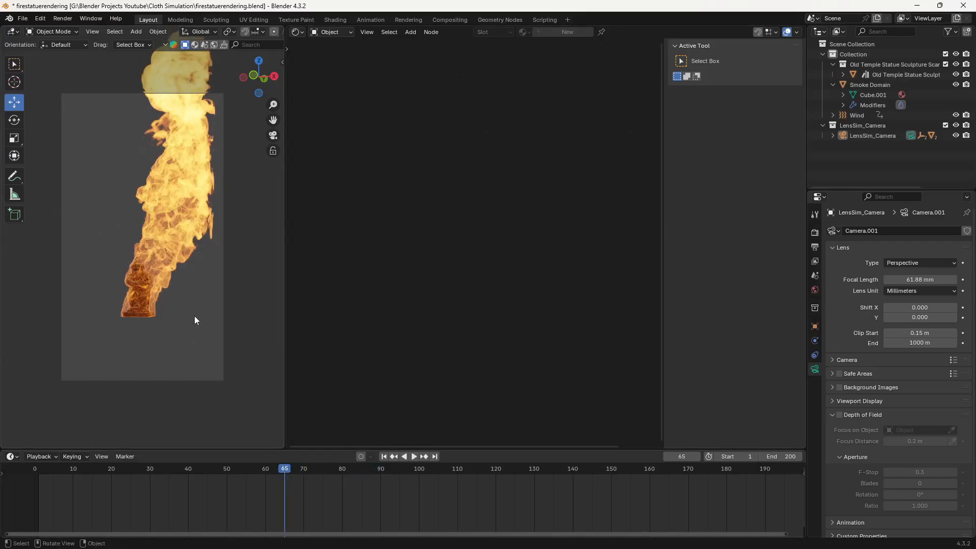
pyautogui.moveTo(194, 316); pyautogui.dragTo(154, 318, button='middle')
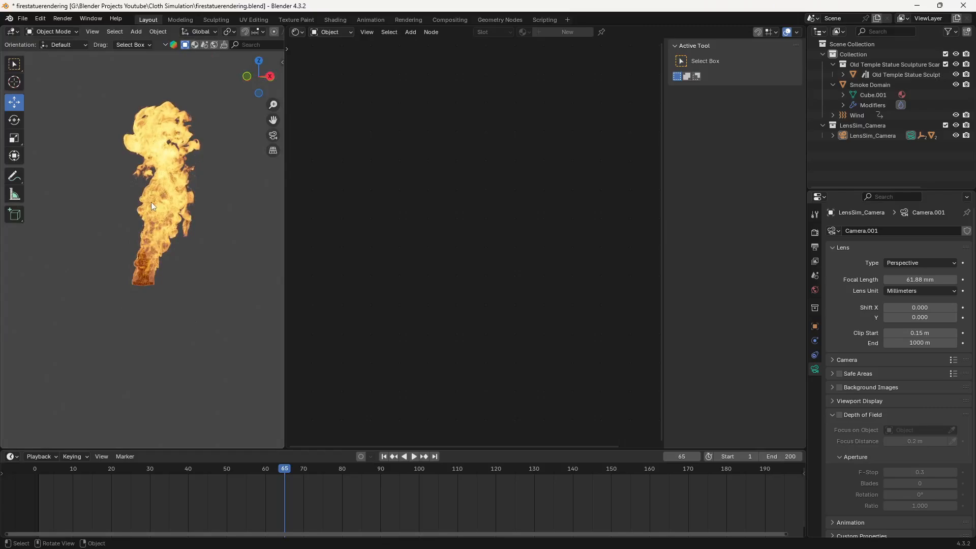
pyautogui.scroll(2, 165, 244)
pyautogui.moveTo(173, 270); pyautogui.dragTo(166, 307, button='middle')
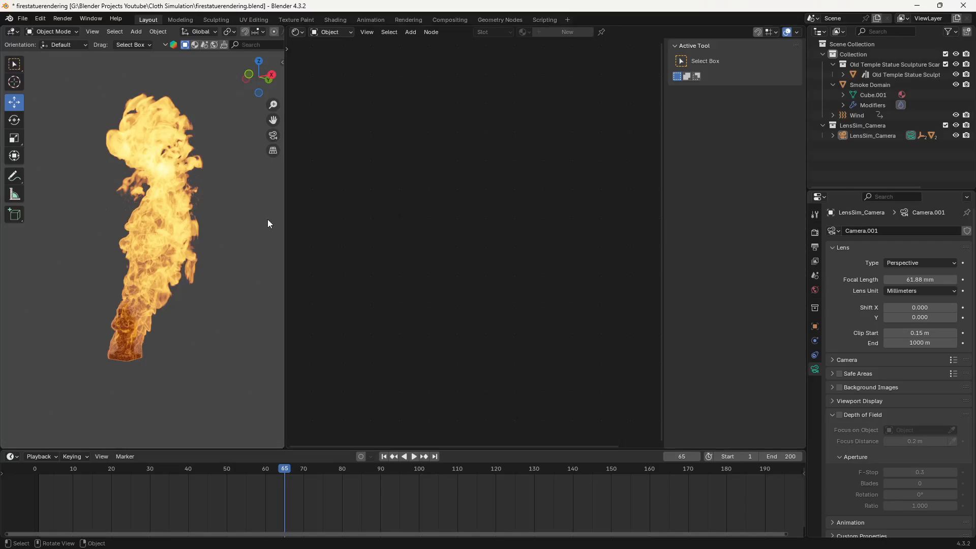
# - Apply the Cinematic Compositor add-on's effect to the scene
pyautogui.press('n')
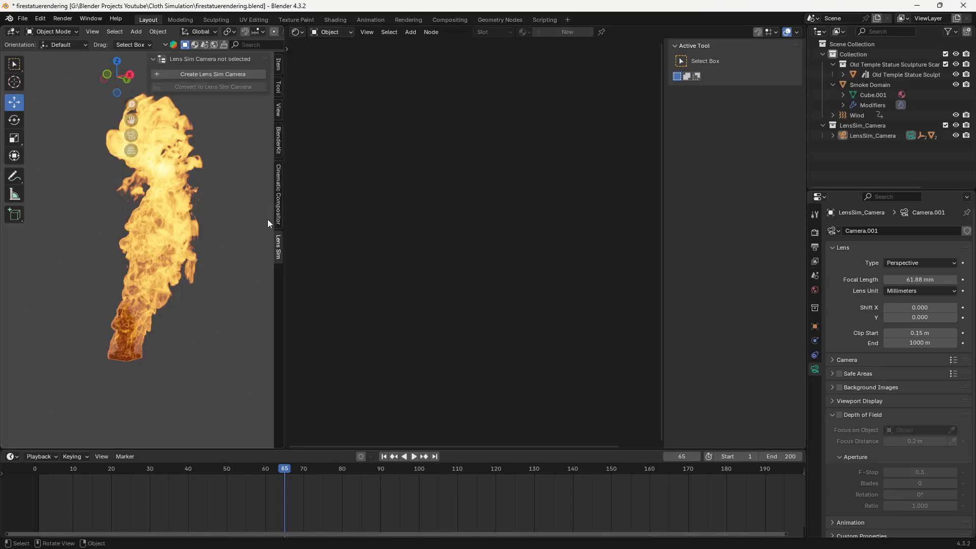
pyautogui.click(278, 189)
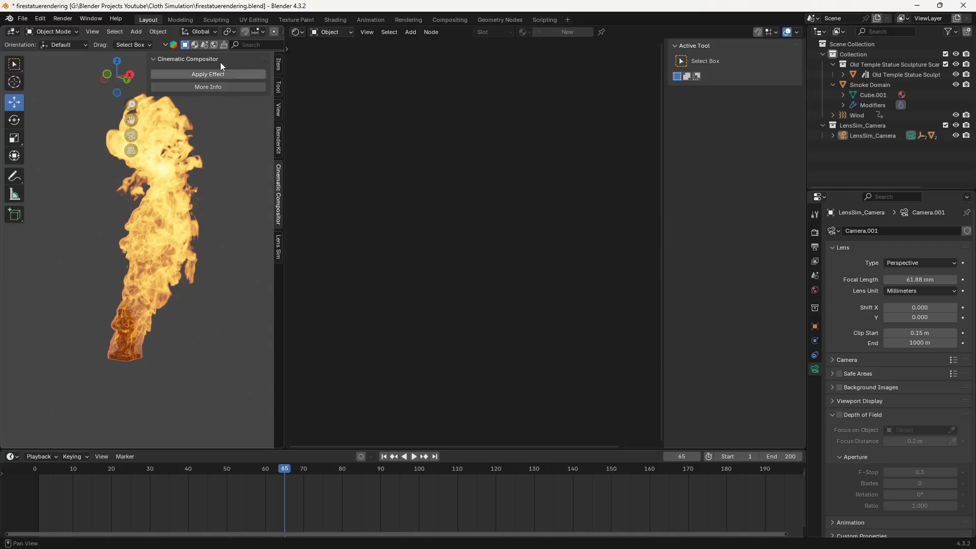
pyautogui.click(234, 76)
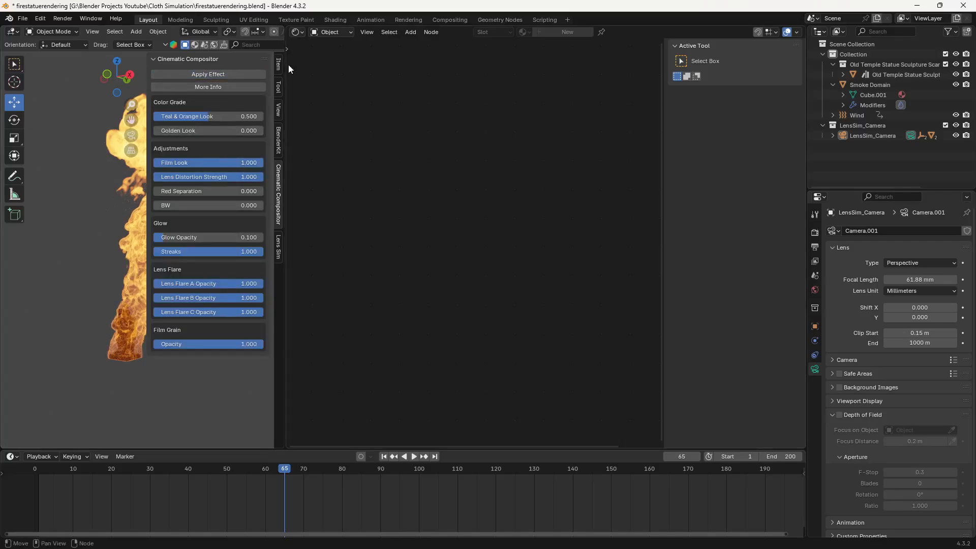
# - Widen the 3D viewport and turn on the live compositor preview in its rendered shading
pyautogui.moveTo(285, 62); pyautogui.dragTo(457, 50)
pyautogui.click(434, 31)
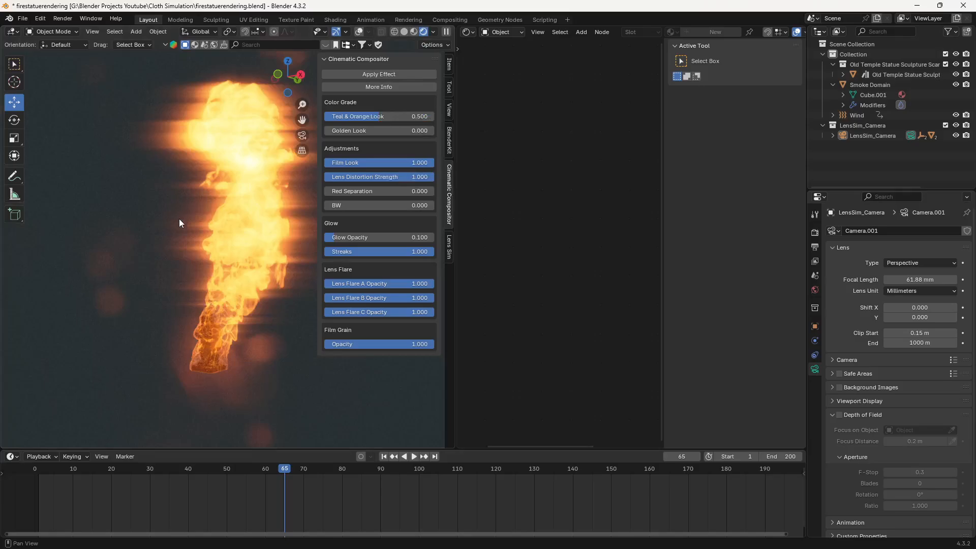
pyautogui.moveTo(235, 236)
pyautogui.mouseDown(button='middle')
pyautogui.moveTo(216, 225)
pyautogui.moveTo(226, 223)
pyautogui.moveTo(205, 236)
pyautogui.mouseUp(button='middle')
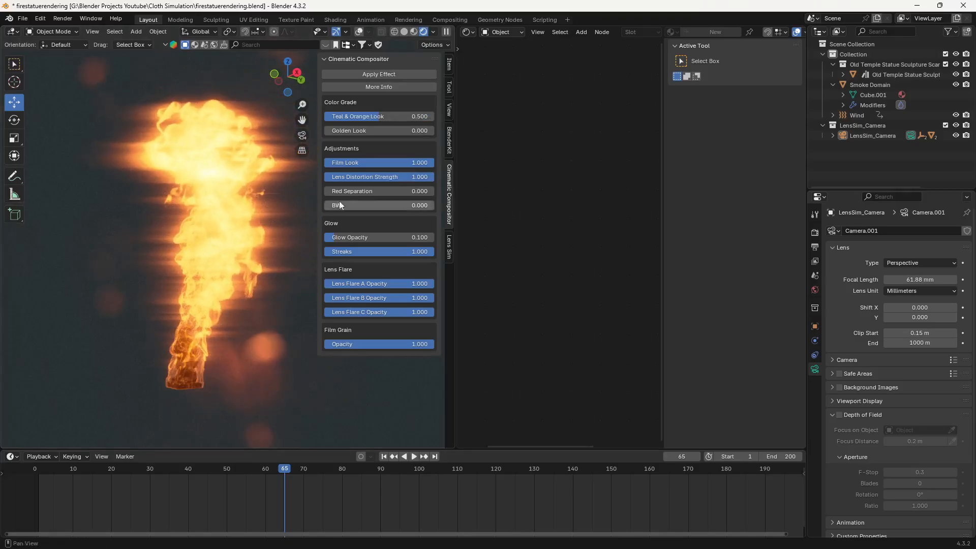
# - Set the Cinematic Compositor's glow Streaks to 0
pyautogui.click(392, 254)
pyautogui.write('0')
pyautogui.press('Return')
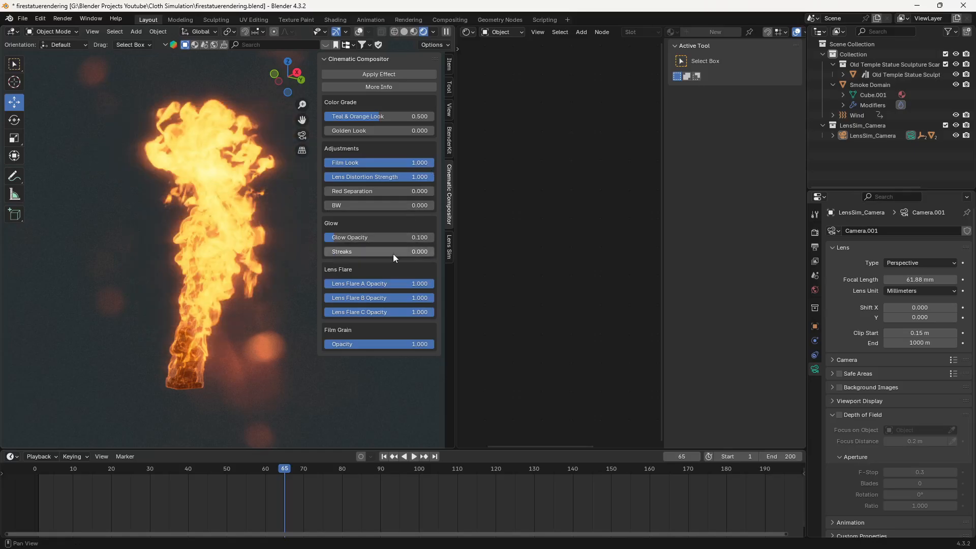
# - Set the opacity of Lens Flares A, B and C to 0.1 each
pyautogui.click(407, 284)
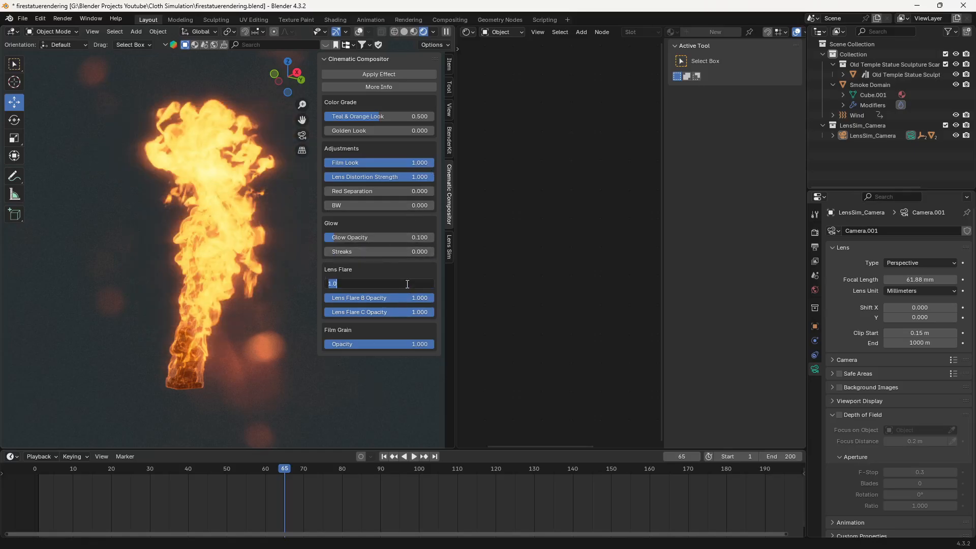
pyautogui.write('0.1')
pyautogui.press('Tab')
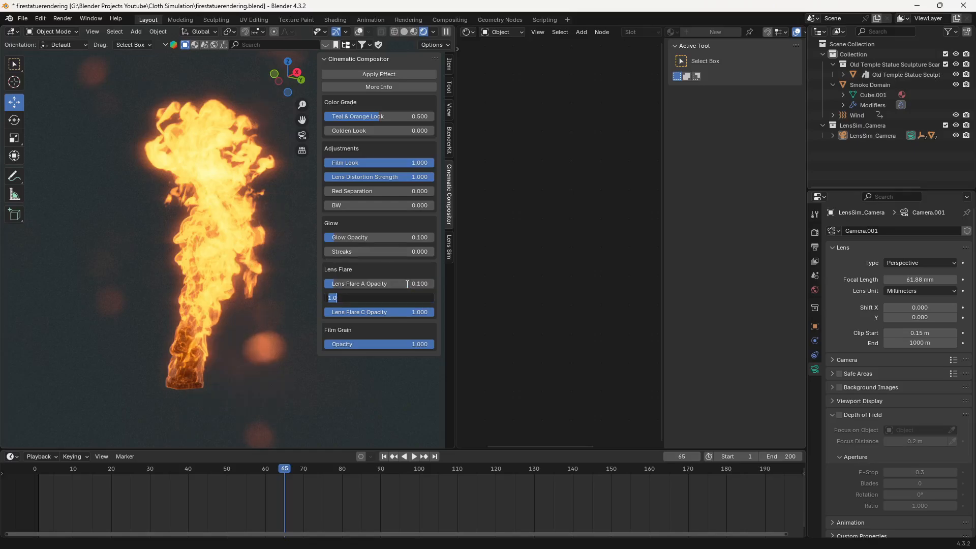
pyautogui.write('0.1')
pyautogui.press('Tab')
pyautogui.write('0.1')
pyautogui.press('Tab')
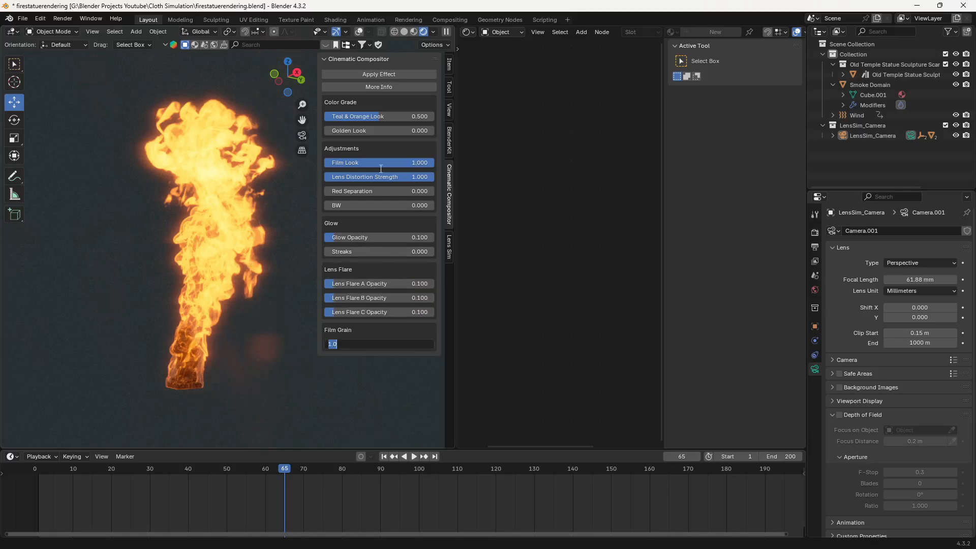
pyautogui.press('Return')
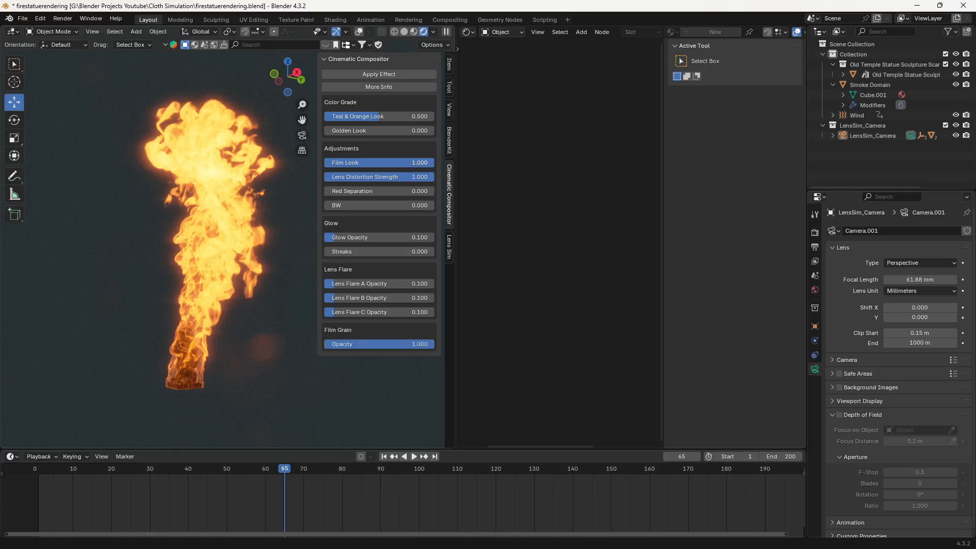
# - Reduce the Cinematic Compositor's Film Look to 0.263
pyautogui.click(406, 162)
pyautogui.press('BackSpace')
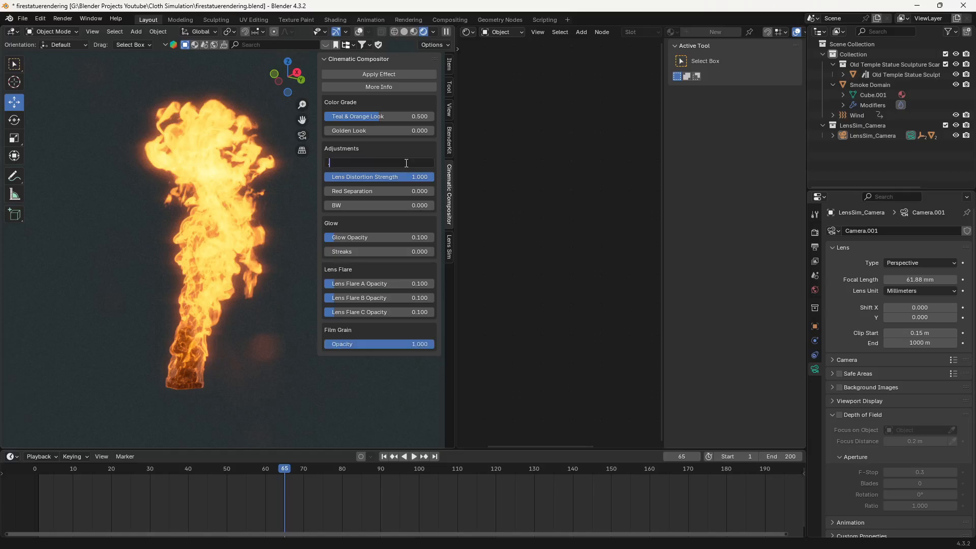
pyautogui.write('0.3')
pyautogui.press('Return')
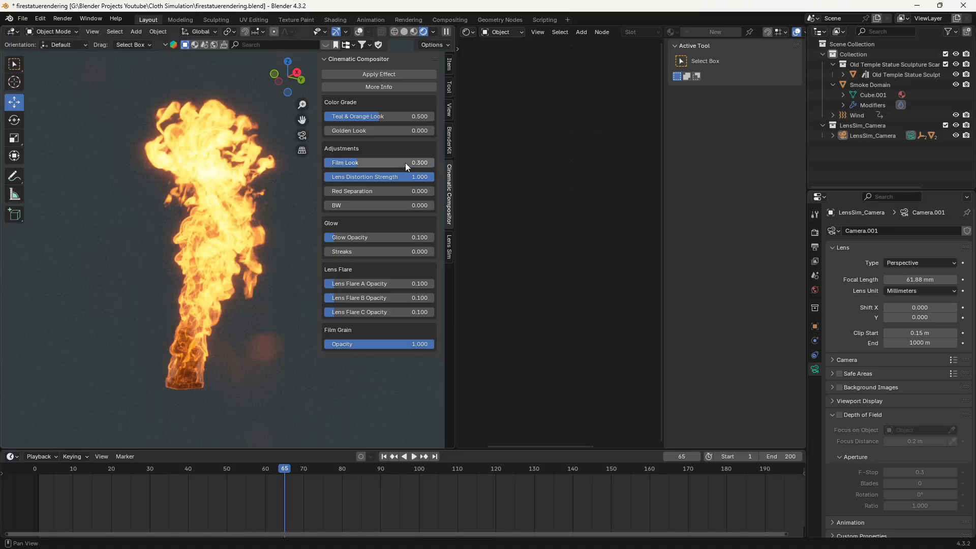
pyautogui.moveTo(357, 165)
pyautogui.mouseDown()
pyautogui.moveTo(325, 164)
pyautogui.moveTo(387, 164)
pyautogui.moveTo(351, 164)
pyautogui.mouseUp()
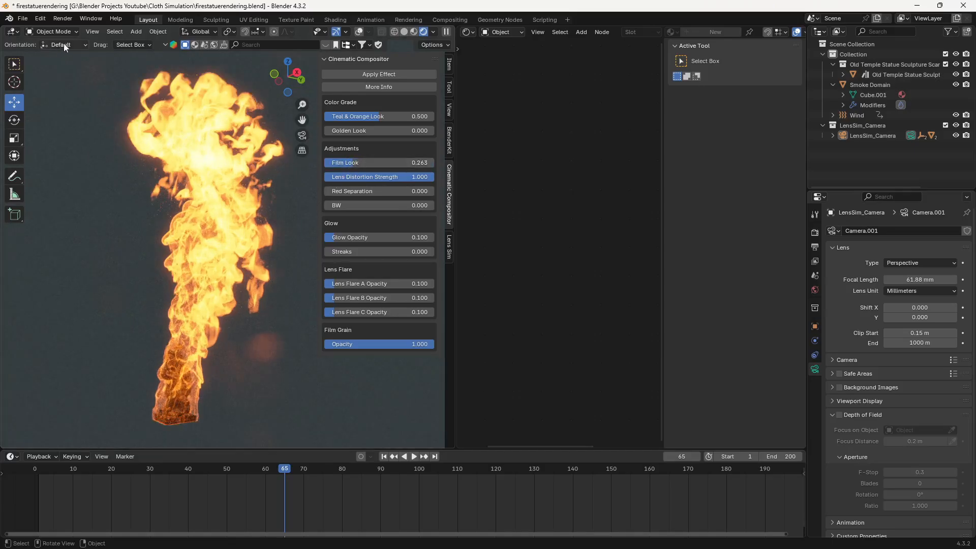
# - Examine the composited fire in and outside camera view and play the animation up to frame 65
pyautogui.press('KP_0')
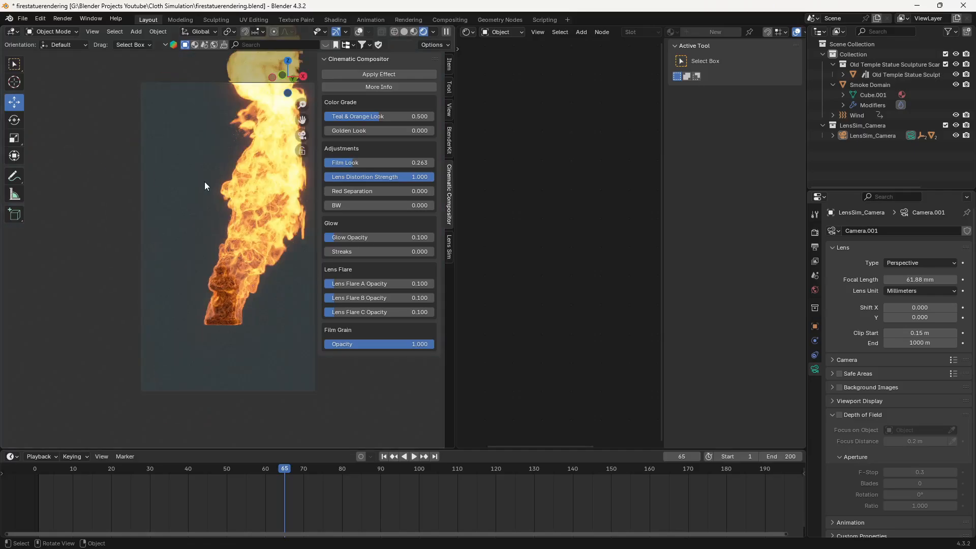
pyautogui.keyDown('shift'); pyautogui.moveTo(236, 205); pyautogui.dragTo(200, 234, button='middle'); pyautogui.keyUp('shift')
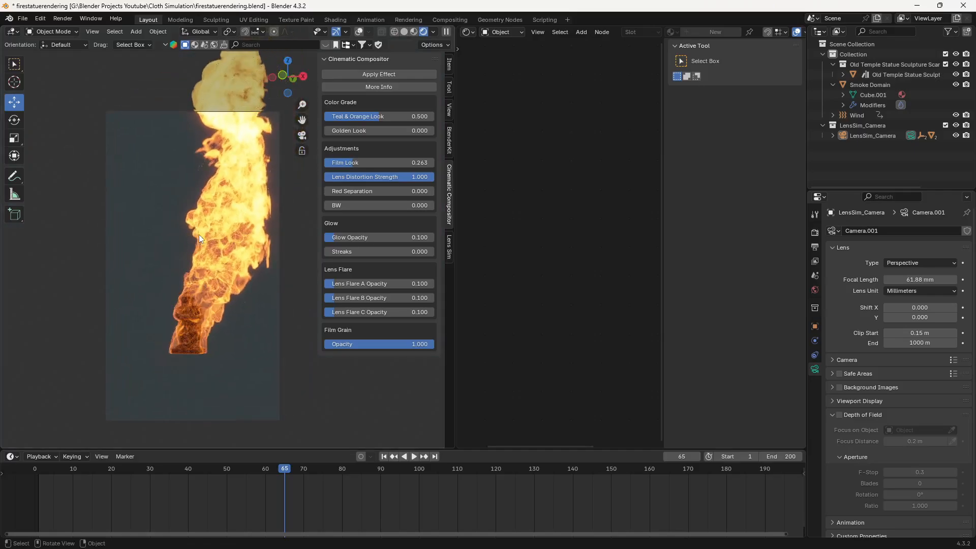
pyautogui.scroll(2, 120, 186)
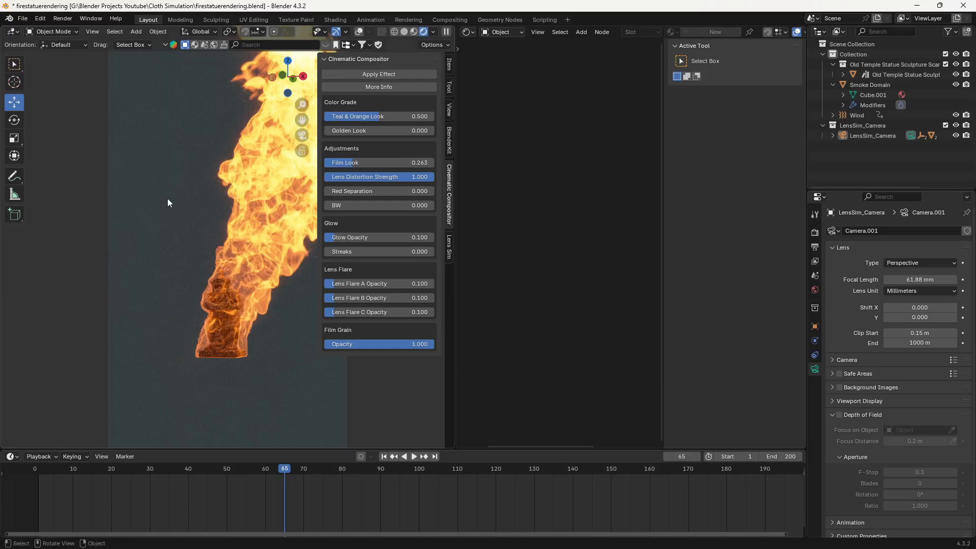
pyautogui.press('n')
pyautogui.press('n')
pyautogui.moveTo(202, 205); pyautogui.dragTo(285, 240, button='middle')
pyautogui.click(186, 467)
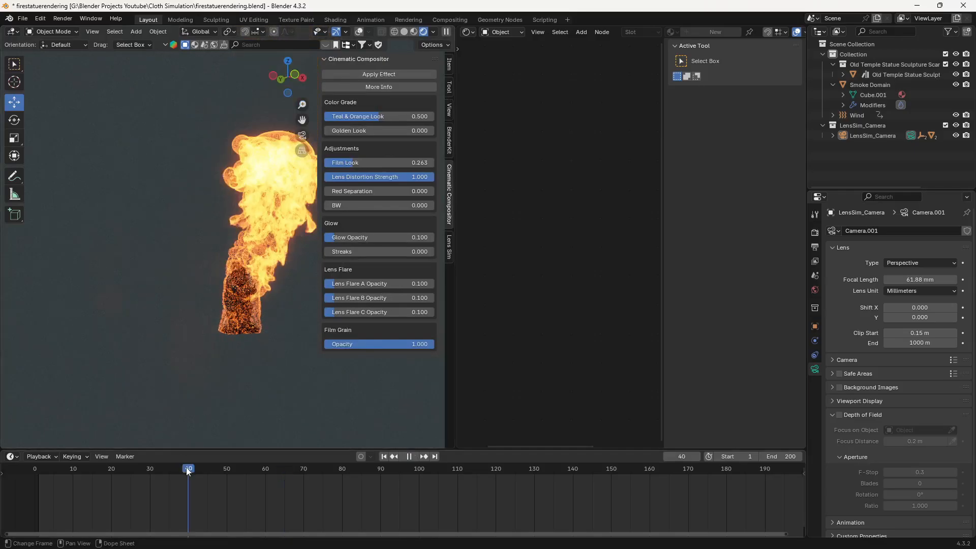
pyautogui.press('space')
pyautogui.click(146, 469)
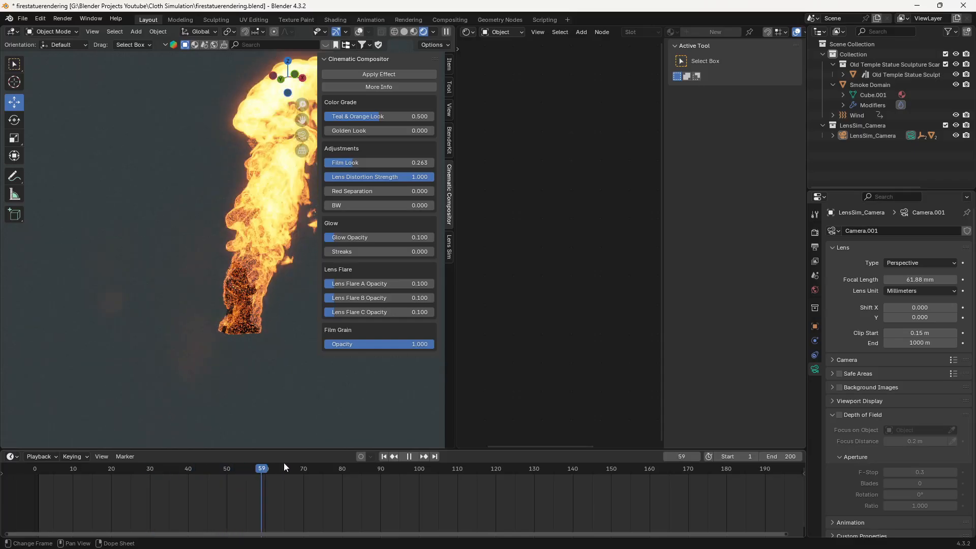
pyautogui.press('space')
pyautogui.moveTo(255, 381); pyautogui.dragTo(158, 389, button='middle')
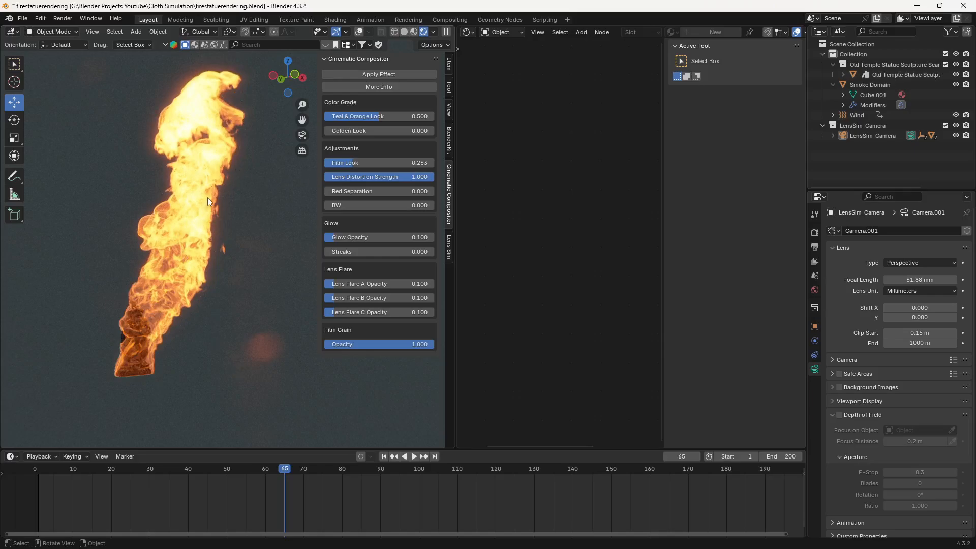
# - Open the recent file firestatue.blend
pyautogui.click(23, 19)
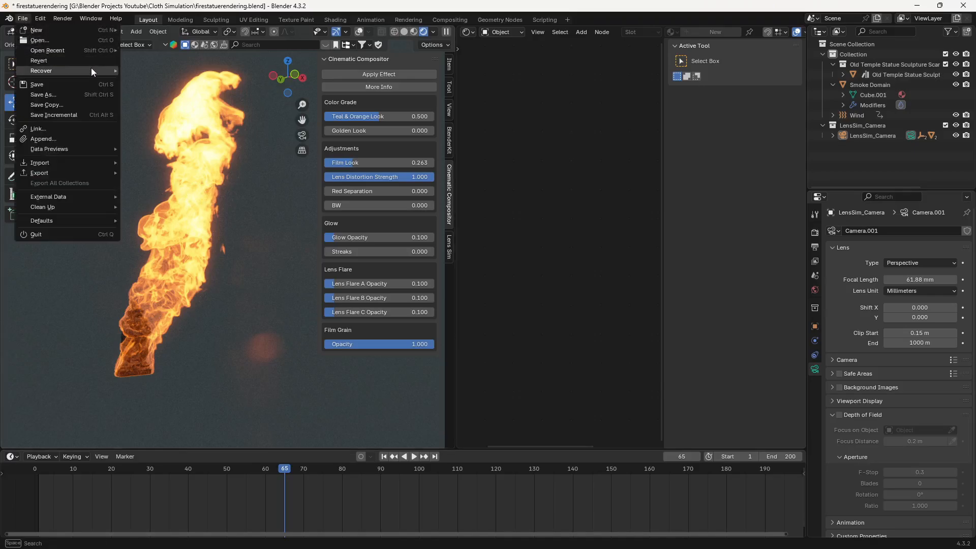
pyautogui.moveTo(93, 67)
pyautogui.moveTo(97, 50)
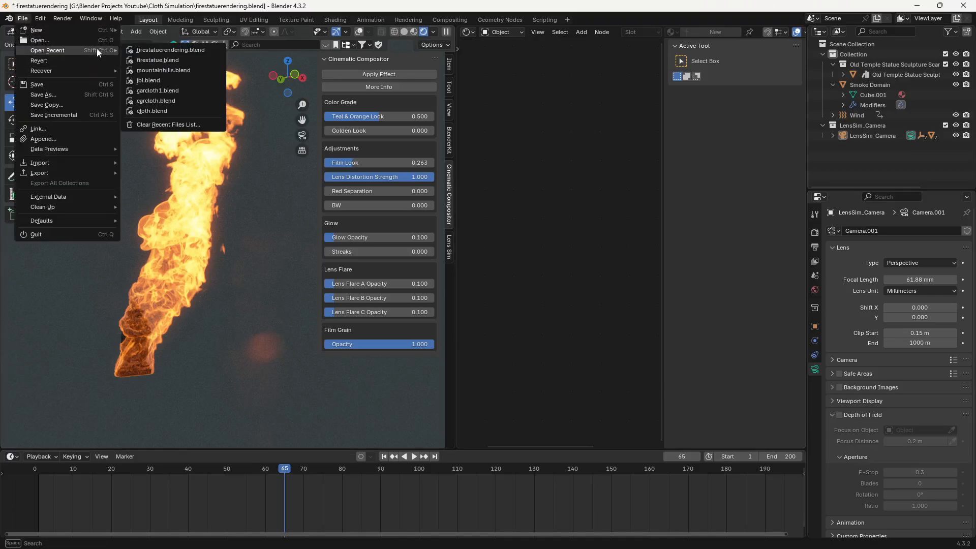
pyautogui.click(168, 61)
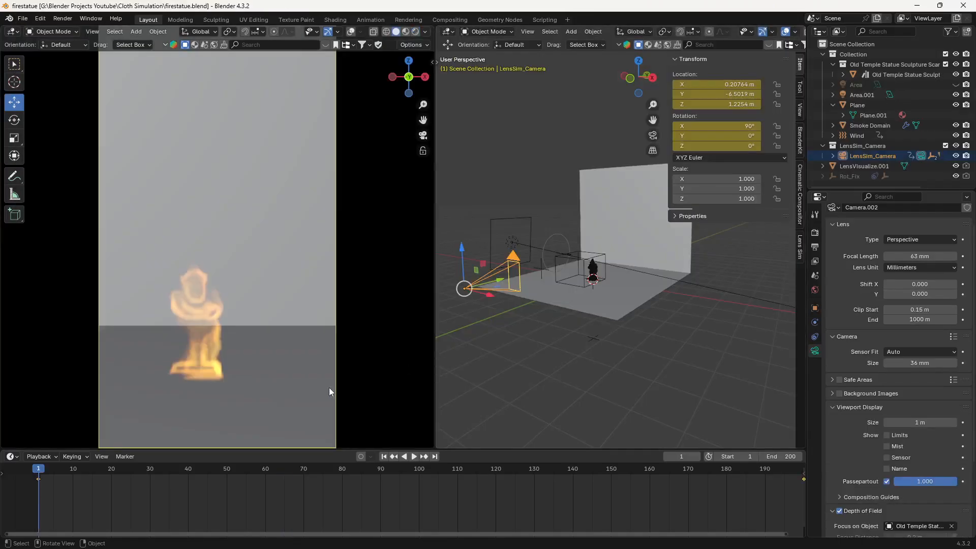
# - Go to frame 91 and switch the camera view to rendered shading to examine the finished burning statue
pyautogui.click(268, 469)
pyautogui.press('space')
pyautogui.moveTo(340, 469); pyautogui.dragTo(385, 471)
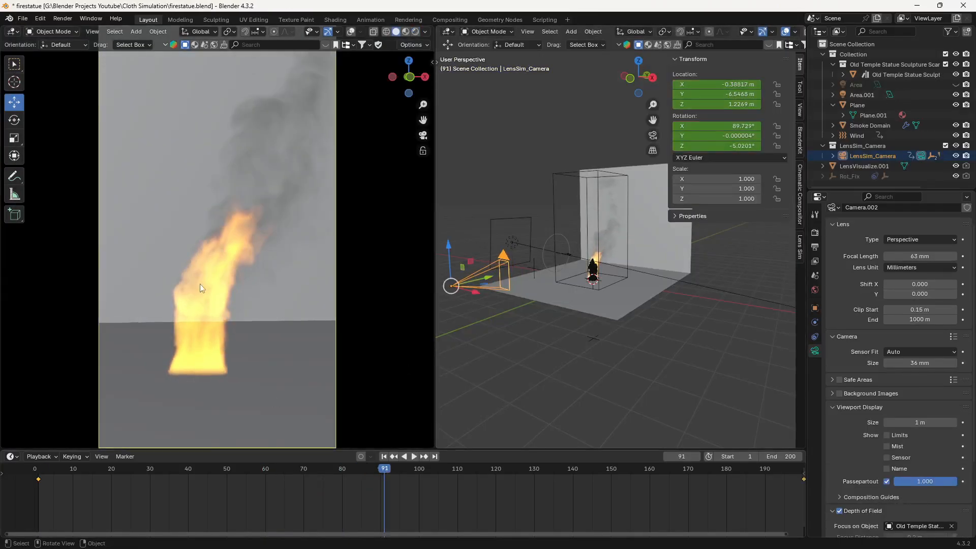
pyautogui.keyDown('alt'); pyautogui.click(243, 300); pyautogui.keyUp('alt')
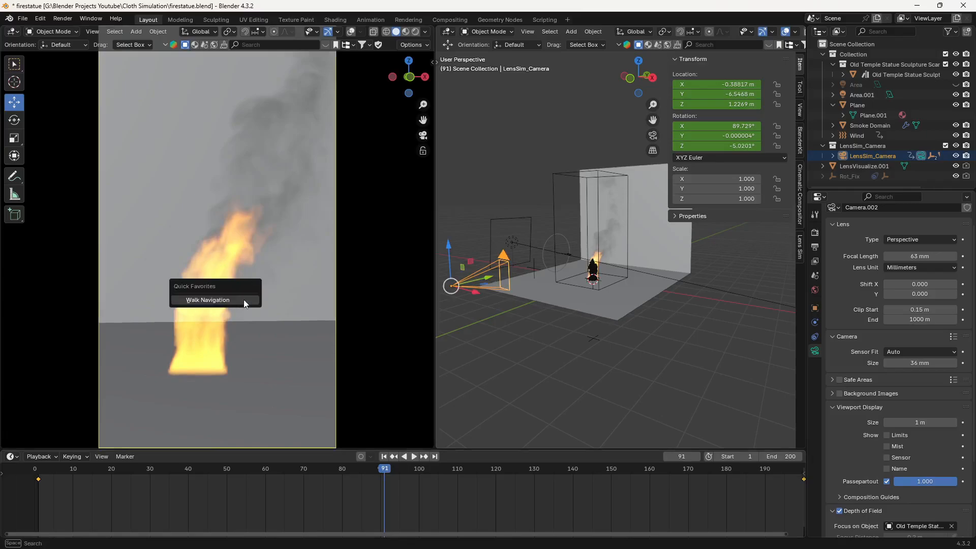
pyautogui.click(243, 300)
pyautogui.press('z')
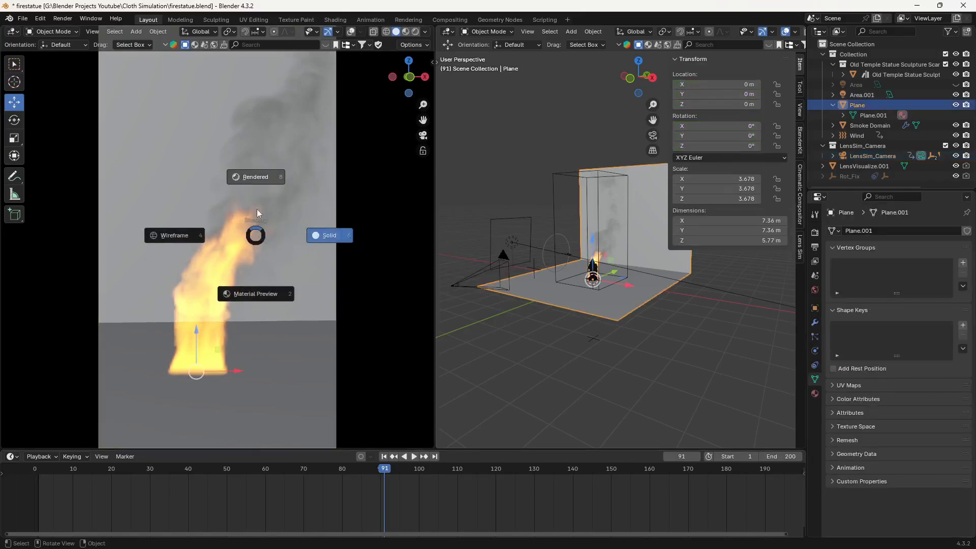
pyautogui.click(254, 178)
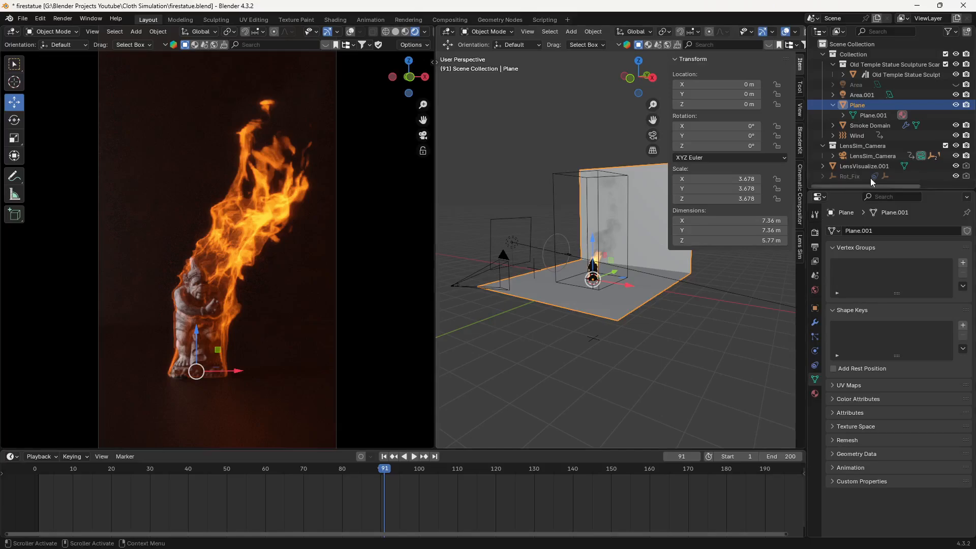
# - Hide the backdrop plane and show it again to compare the rendered fire with and without it
pyautogui.click(956, 105)
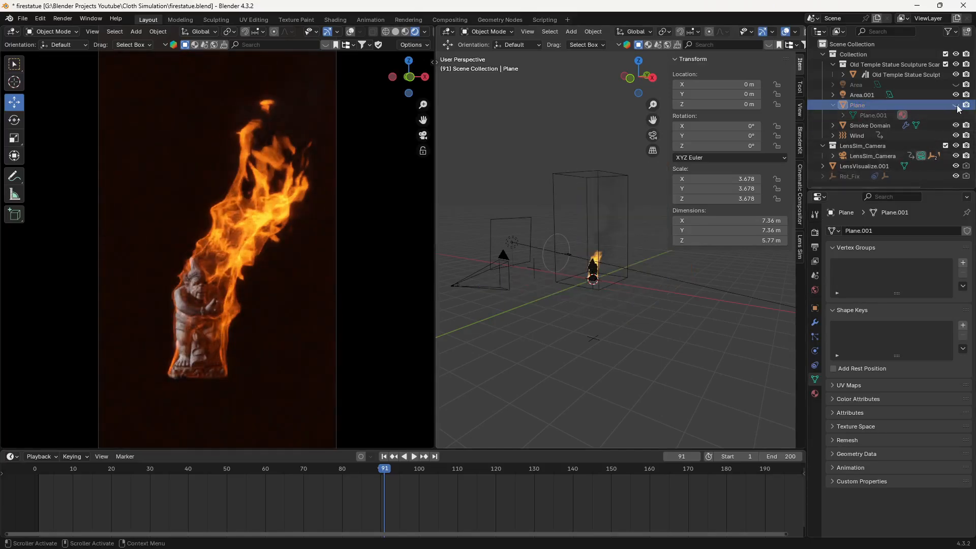
pyautogui.click(956, 105)
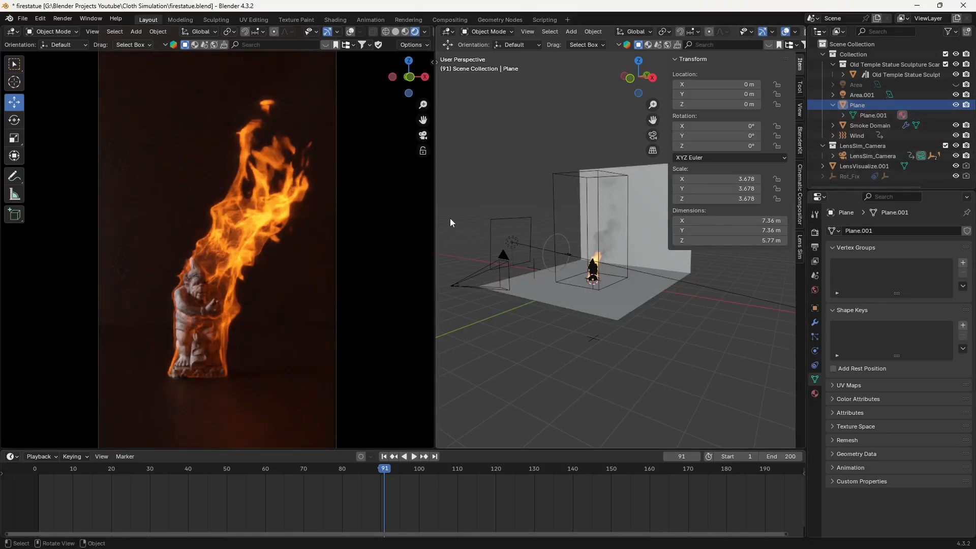
# - Change the second viewport to the Shader Editor and bring up the Smoke Domain material's Color Ramp, Multiply and Blackbody nodes
pyautogui.click(448, 31)
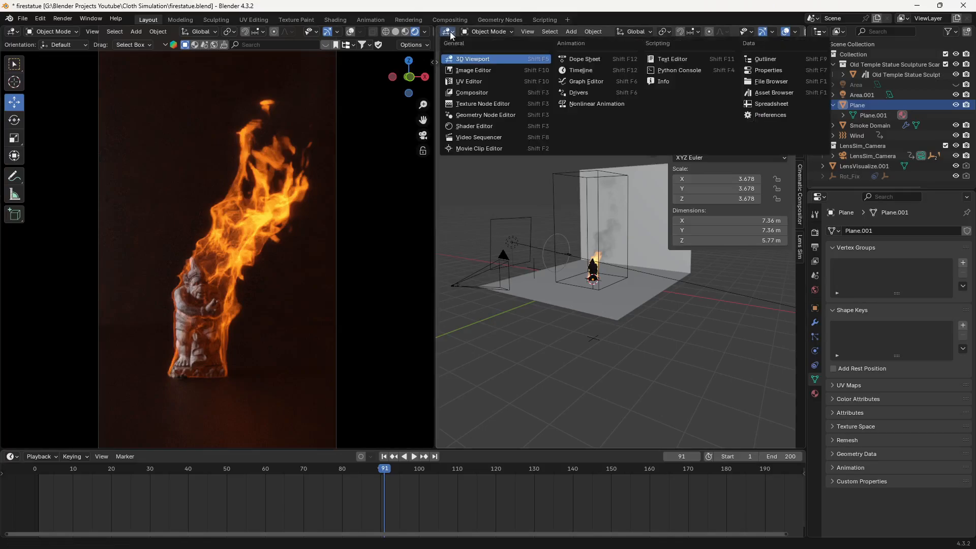
pyautogui.click(476, 126)
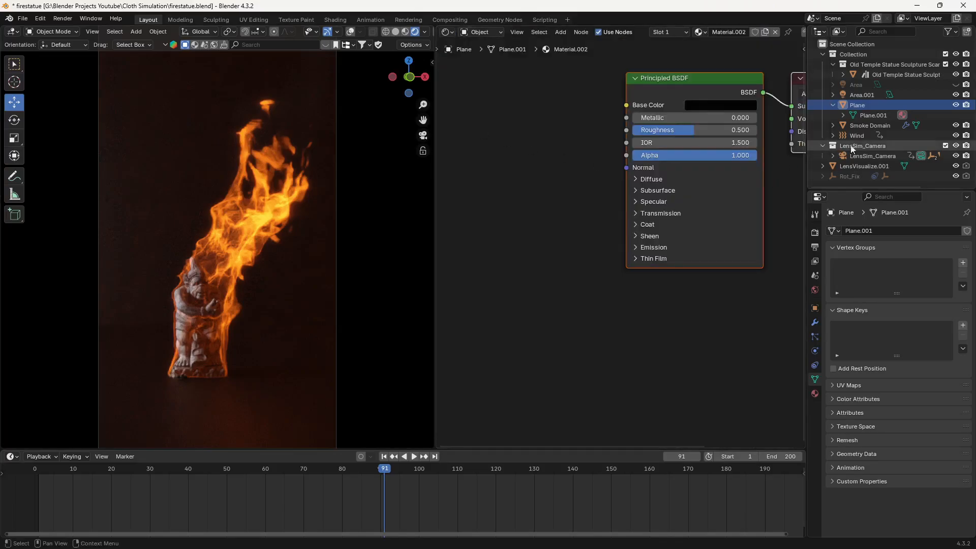
pyautogui.click(871, 126)
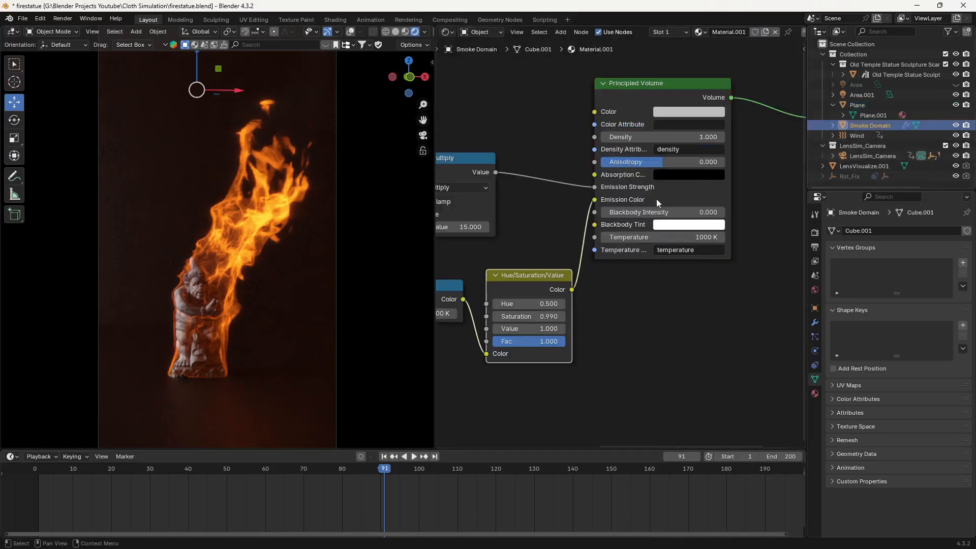
pyautogui.scroll(-2, 605, 312)
pyautogui.moveTo(601, 320); pyautogui.dragTo(692, 330, button='middle')
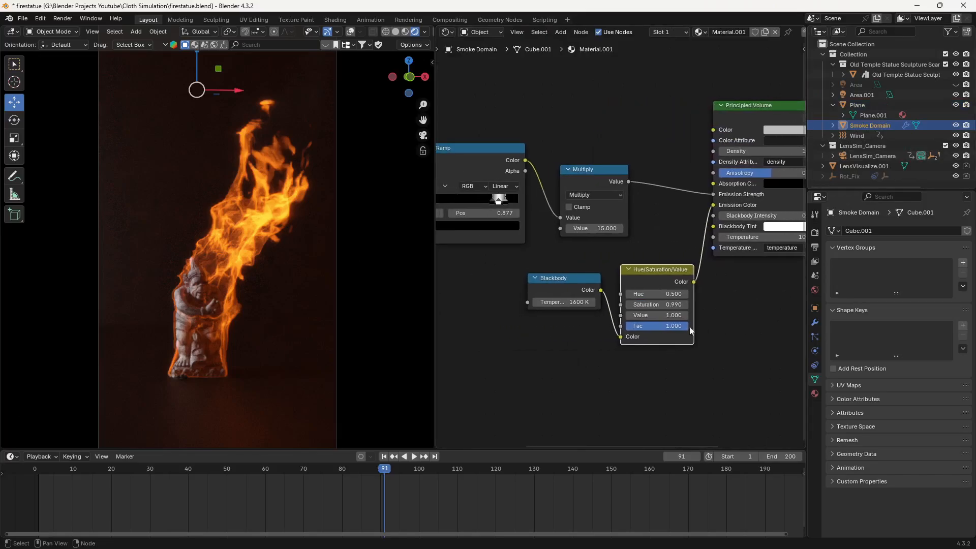
pyautogui.moveTo(497, 259); pyautogui.dragTo(561, 260, button='middle')
pyautogui.scroll(2, 514, 206)
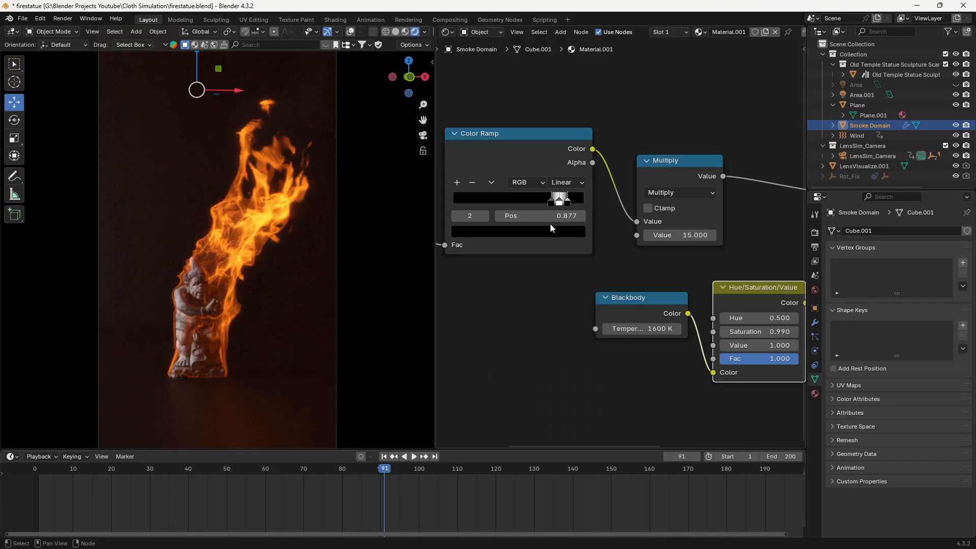
# - Try a Multiply node value of 30 for the fire's emission strength and restore it to 15
pyautogui.click(694, 236)
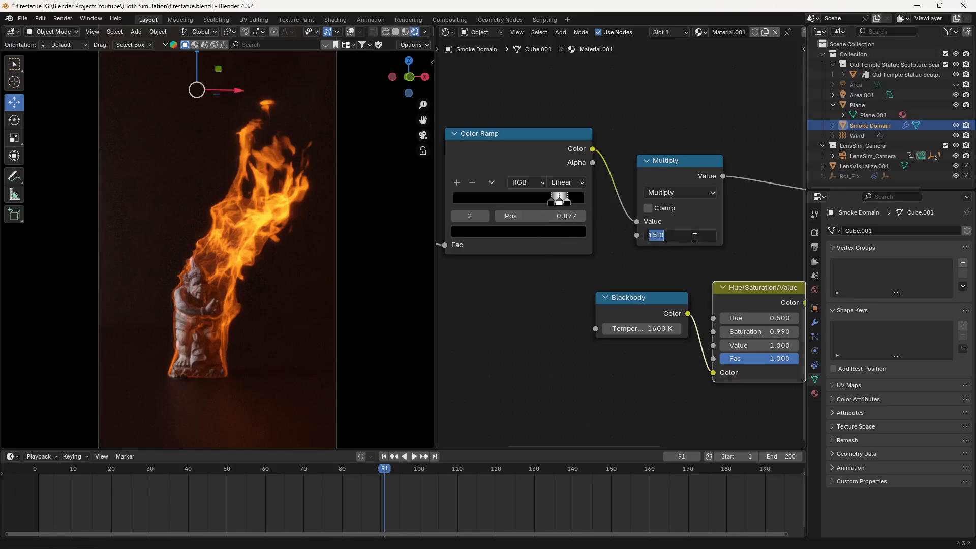
pyautogui.write('30')
pyautogui.press('Return')
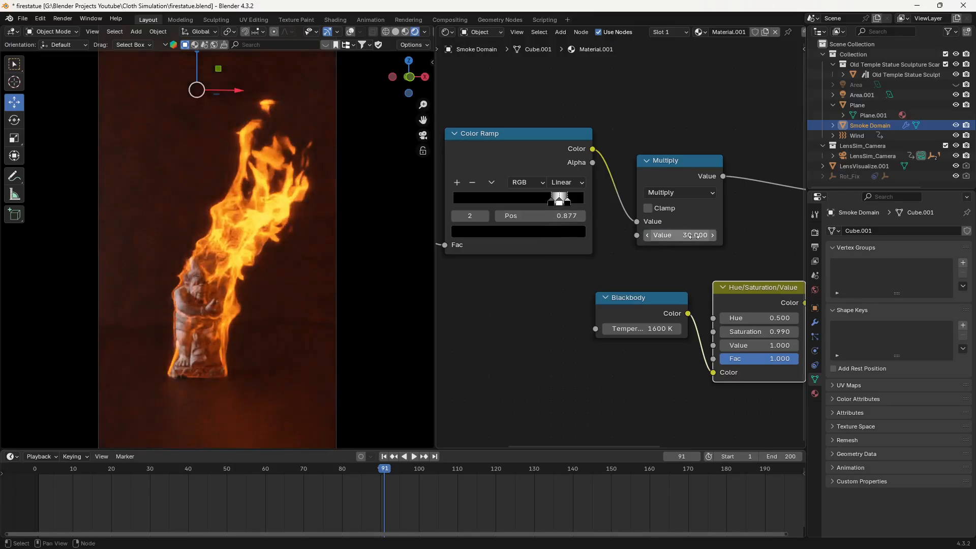
pyautogui.click(693, 236)
pyautogui.write('15')
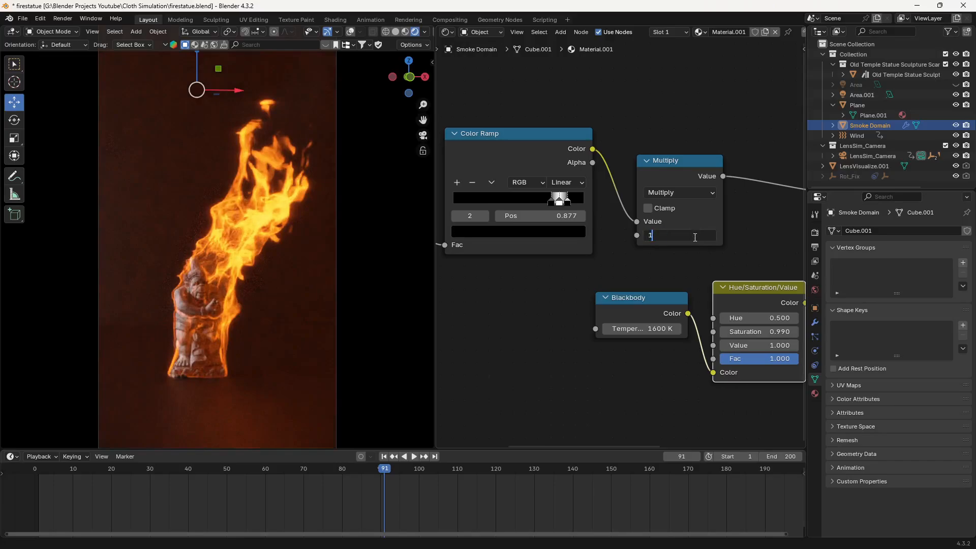
pyautogui.press('Return')
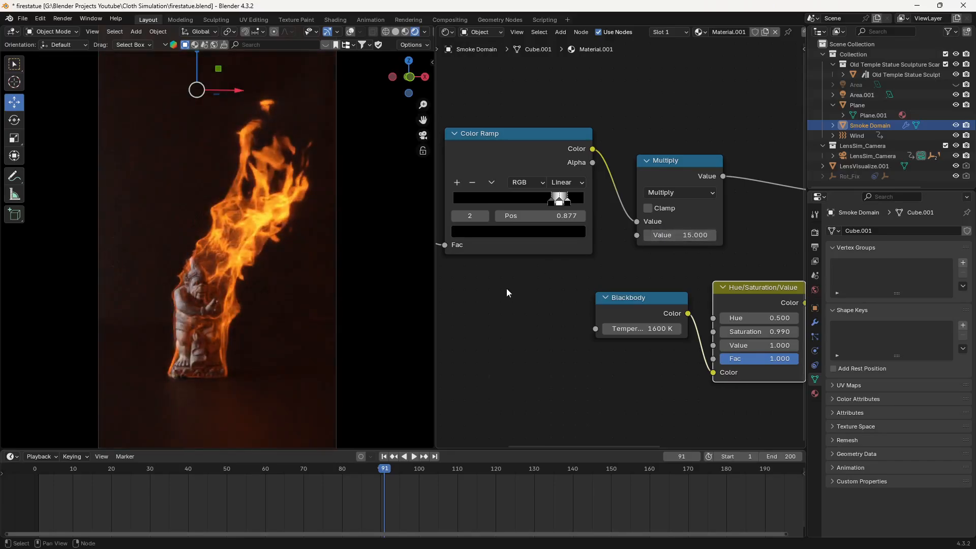
# - Set the Principled Volume density of the Smoke Domain material to 5
pyautogui.moveTo(506, 292); pyautogui.dragTo(646, 272, button='middle')
pyautogui.scroll(-2, 609, 269)
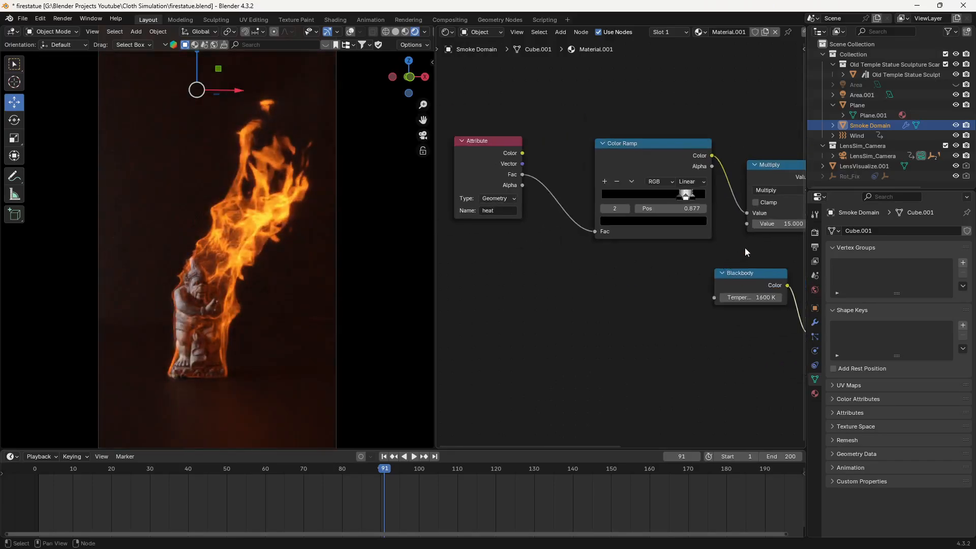
pyautogui.moveTo(745, 248); pyautogui.dragTo(531, 249, button='middle')
pyautogui.moveTo(717, 297); pyautogui.dragTo(668, 300, button='middle')
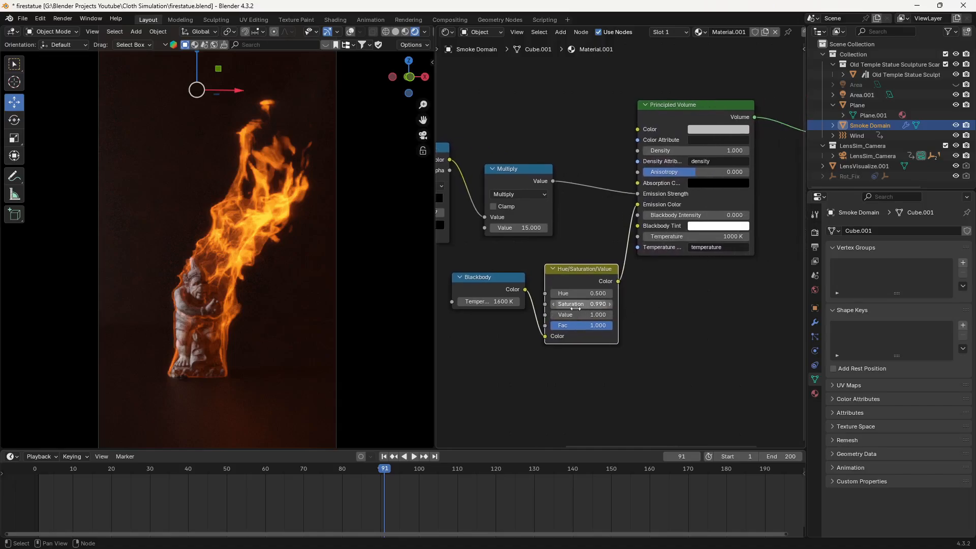
pyautogui.click(721, 148)
pyautogui.write('5')
pyautogui.press('Return')
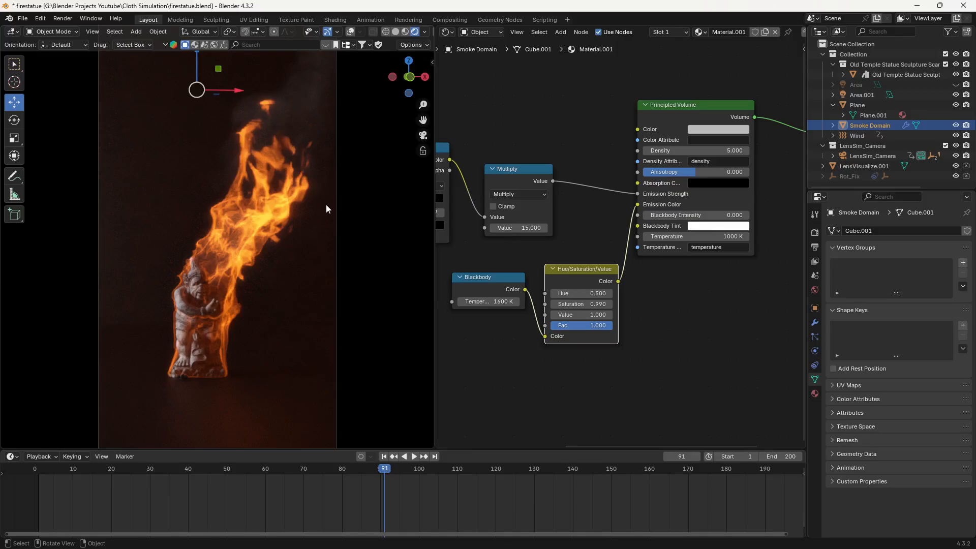
# - Switch to the djv player, place its window beside the rendered view, and play the rendered burning statue sequence
pyautogui.hotkey('alt', 'Tab')
pyautogui.moveTo(533, 123); pyautogui.dragTo(513, 47)
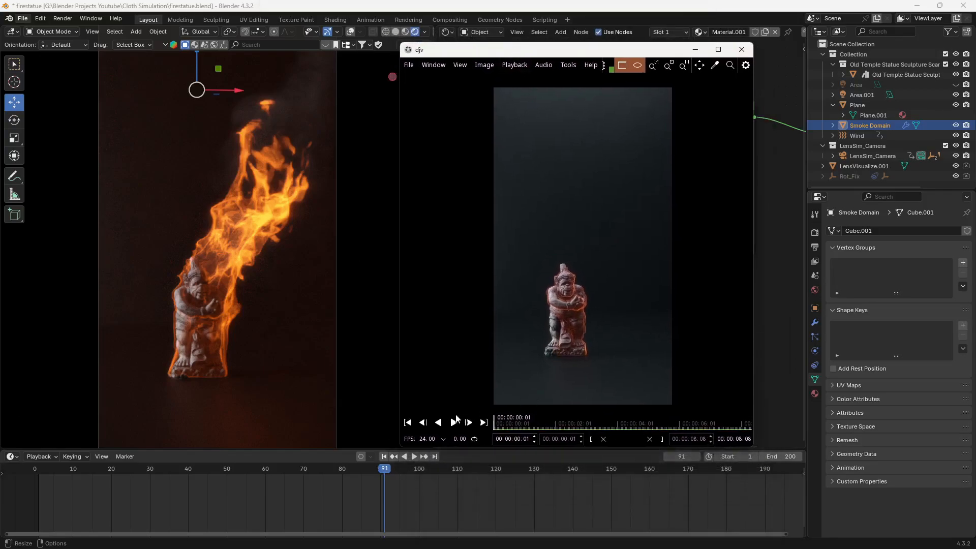
pyautogui.click(455, 422)
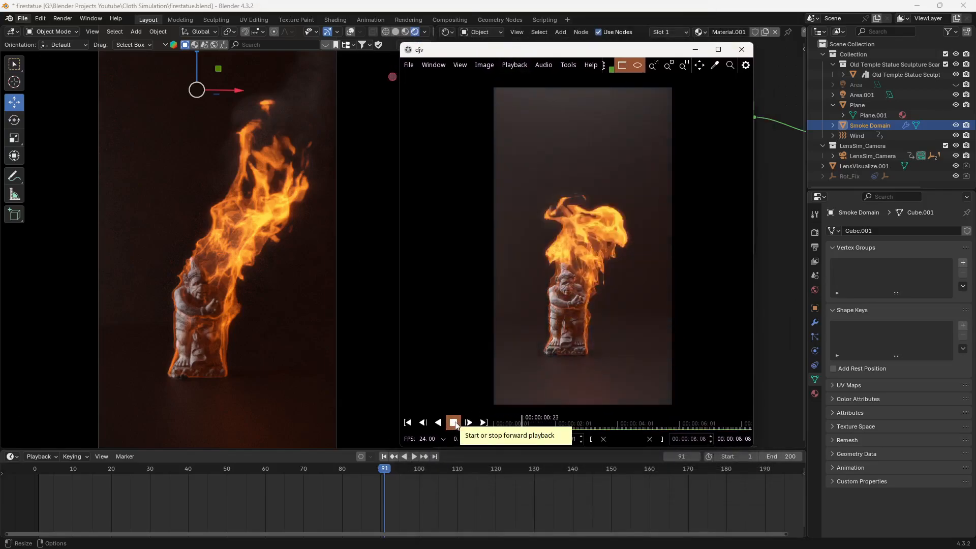